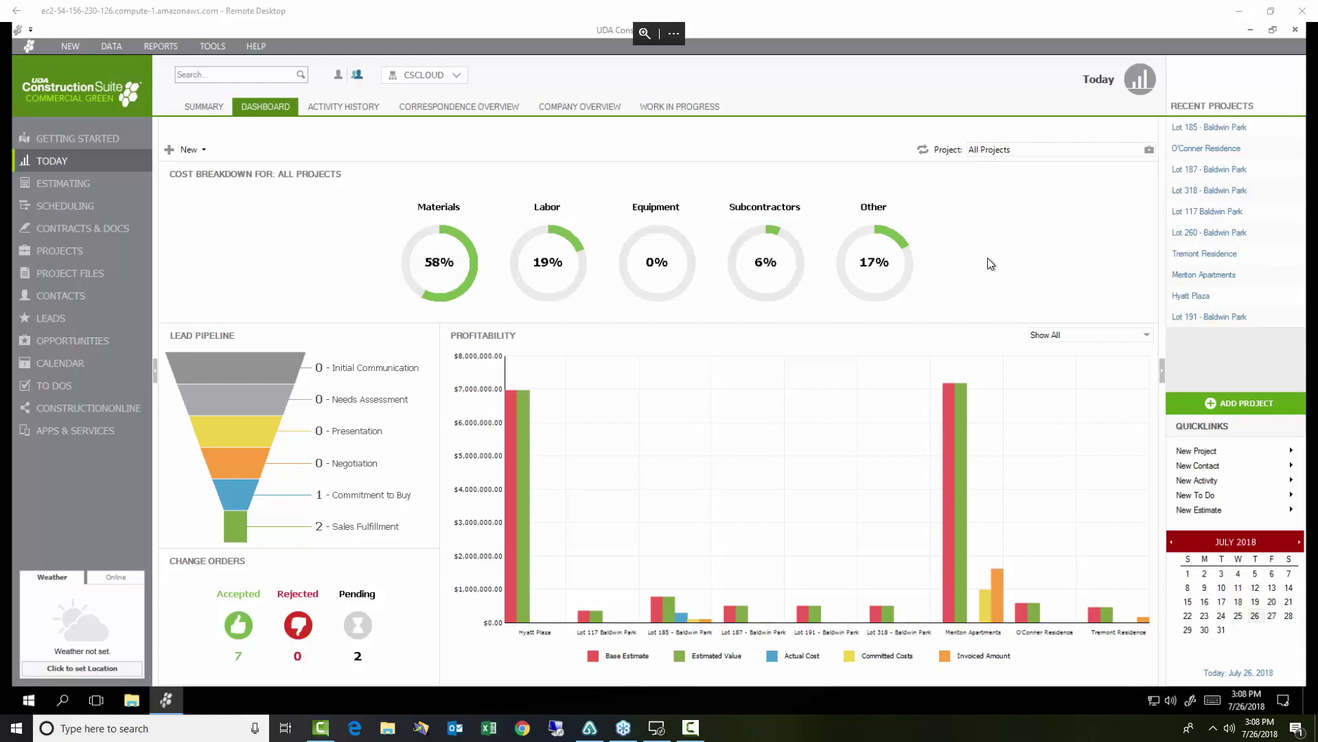
# In the Lot 187 - Baldwin Park project workflow, delete the Enter Bids into Items Database and Review Bids items.
pyautogui.click(1224, 179)
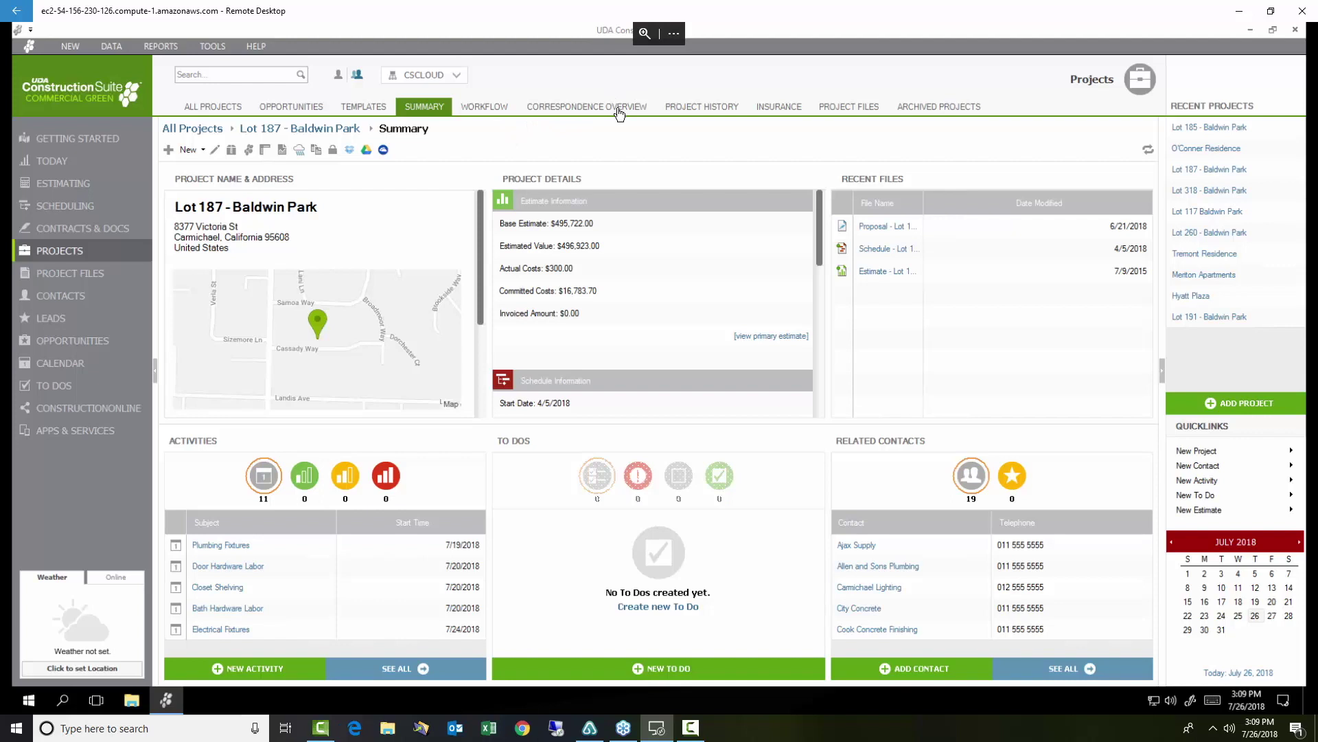
pyautogui.click(484, 112)
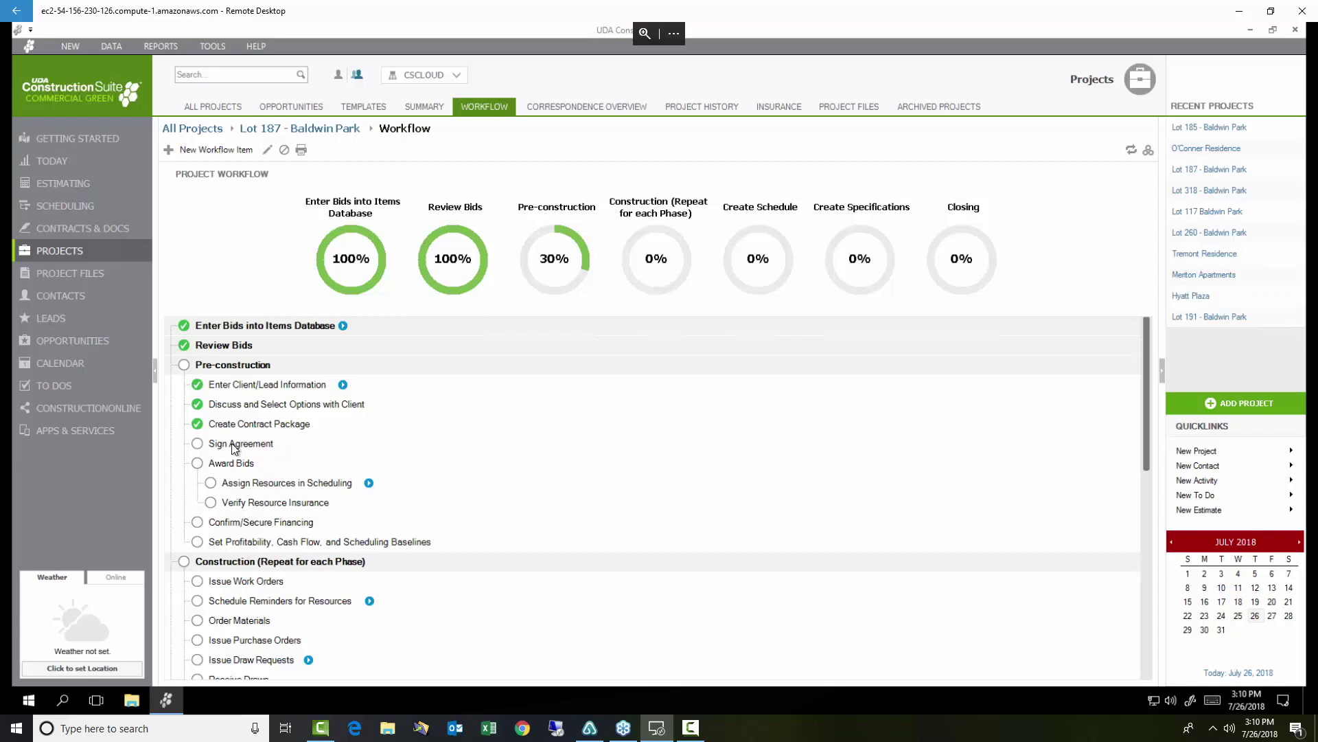
pyautogui.rightClick(256, 323)
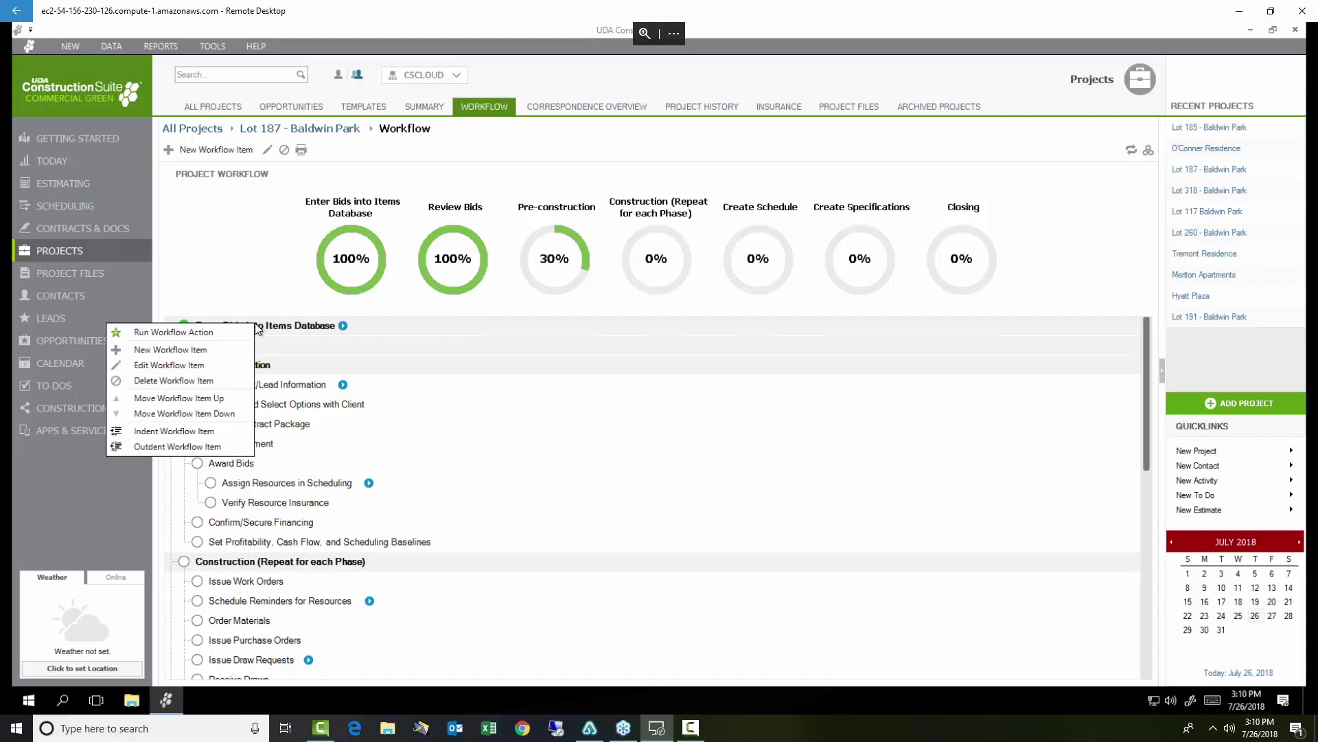
pyautogui.click(175, 382)
pyautogui.click(768, 393)
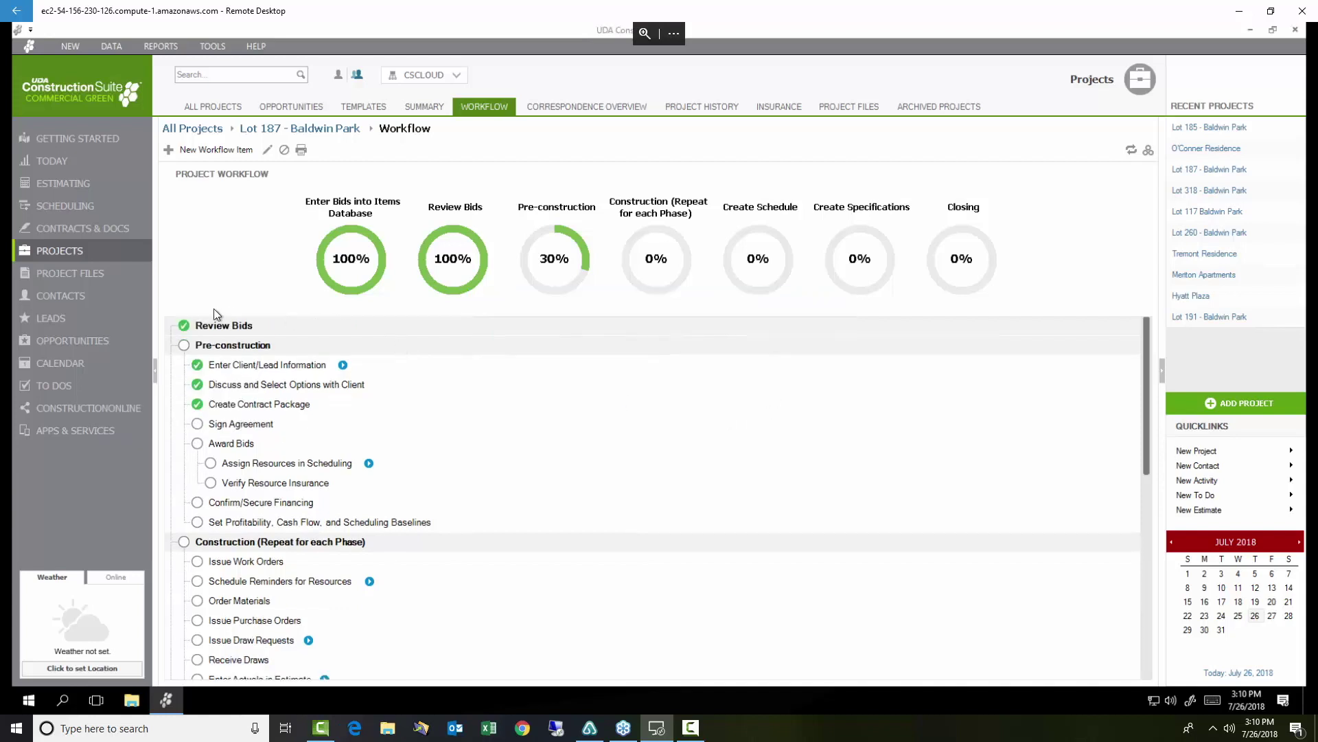
pyautogui.rightClick(204, 325)
pyautogui.click(131, 382)
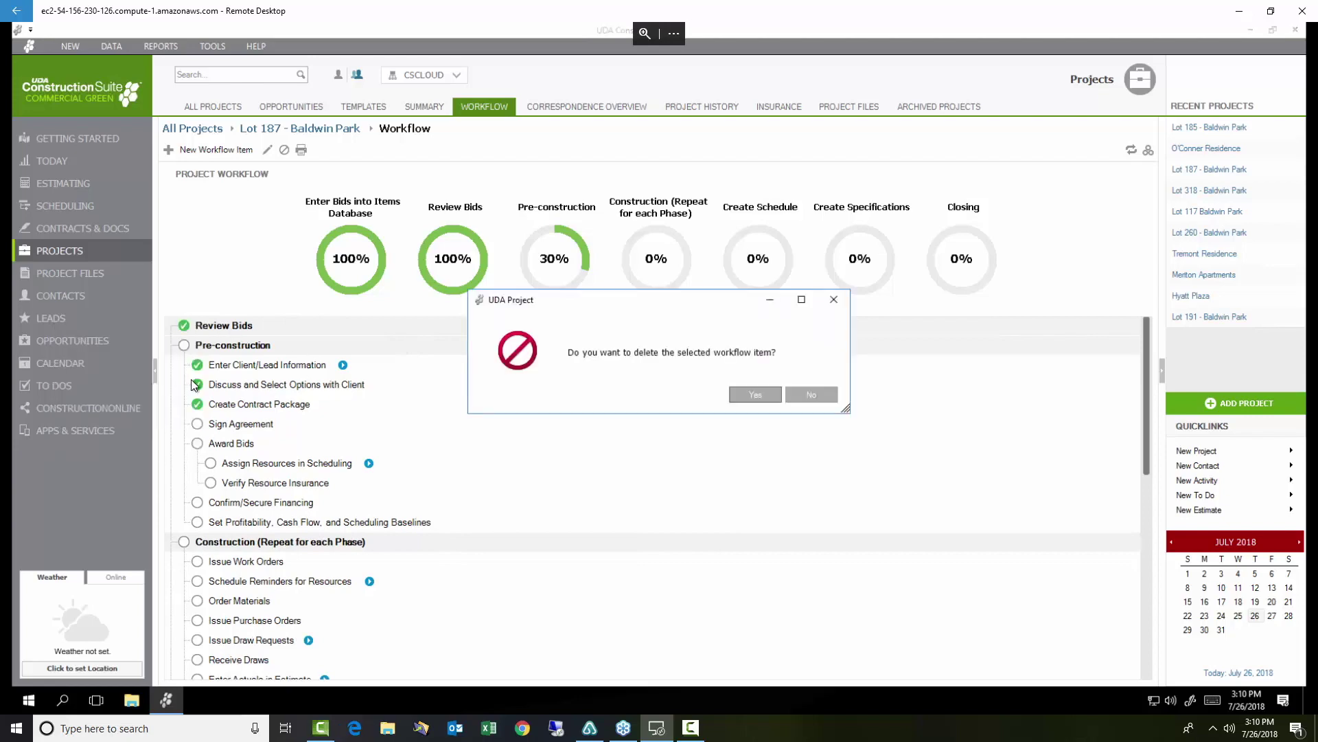
pyautogui.click(758, 392)
# Move the Create Schedule workflow item up above Construction and indent it under Pre-construction.
pyautogui.scroll(-8, 298, 393)
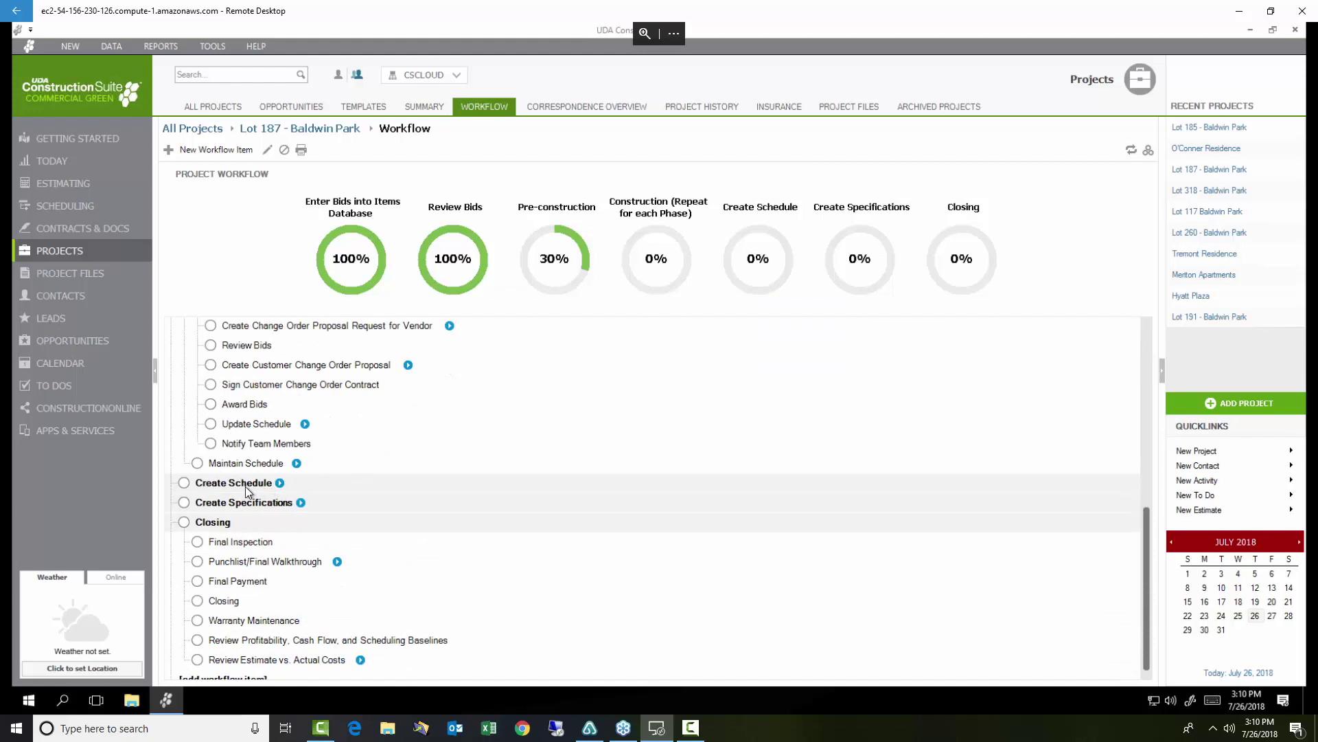
pyautogui.rightClick(239, 489)
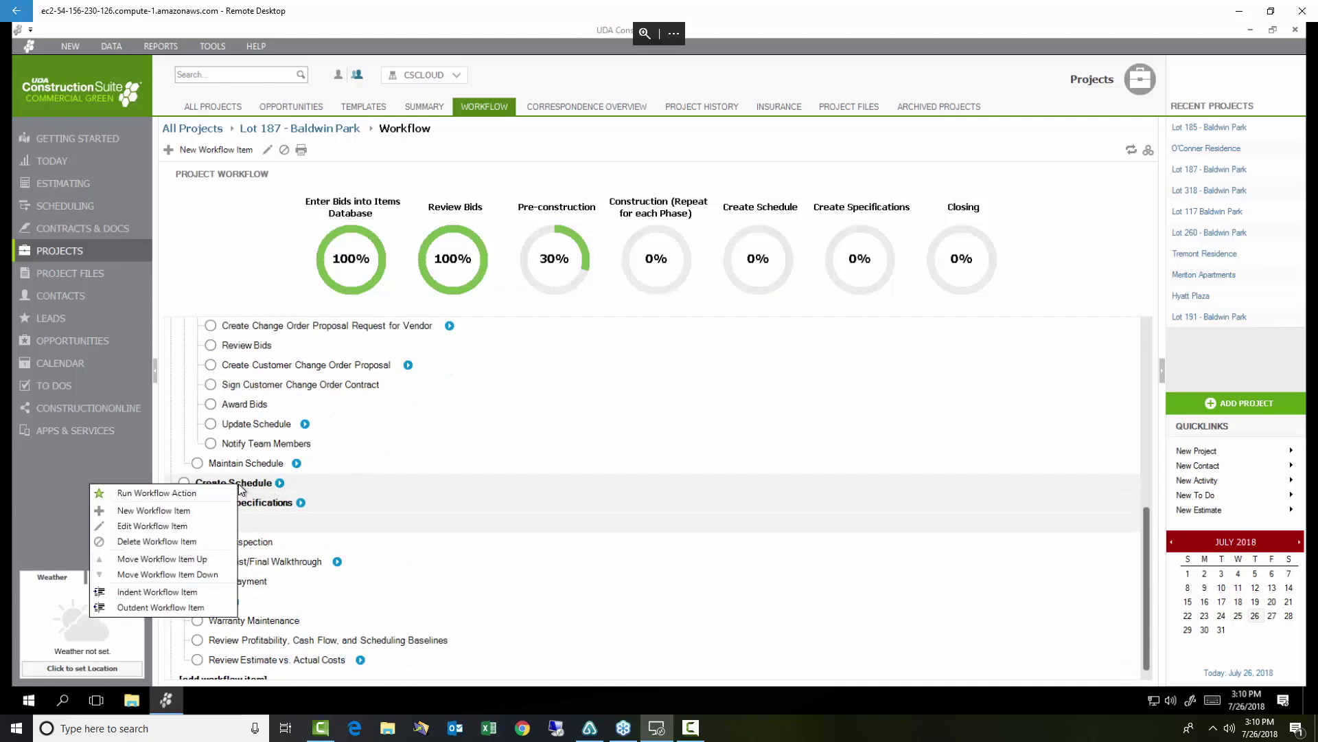
pyautogui.click(150, 563)
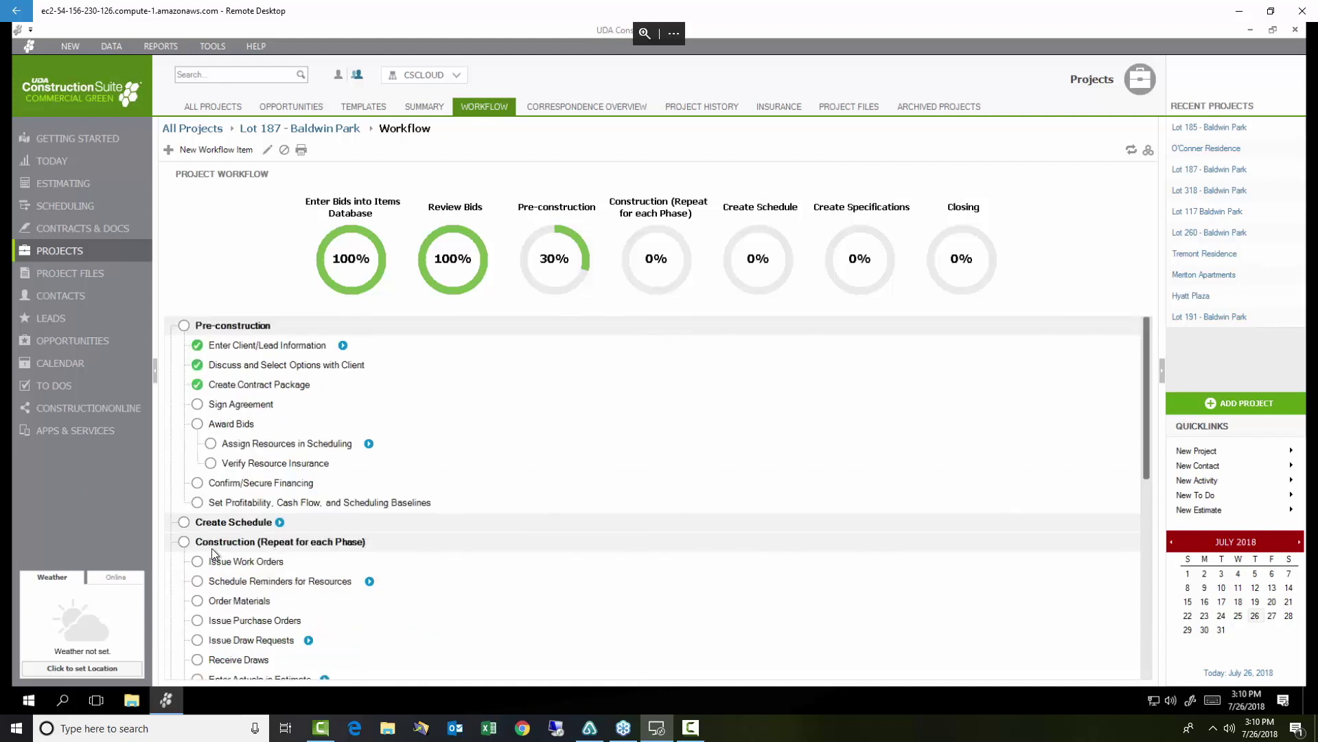
pyautogui.rightClick(199, 527)
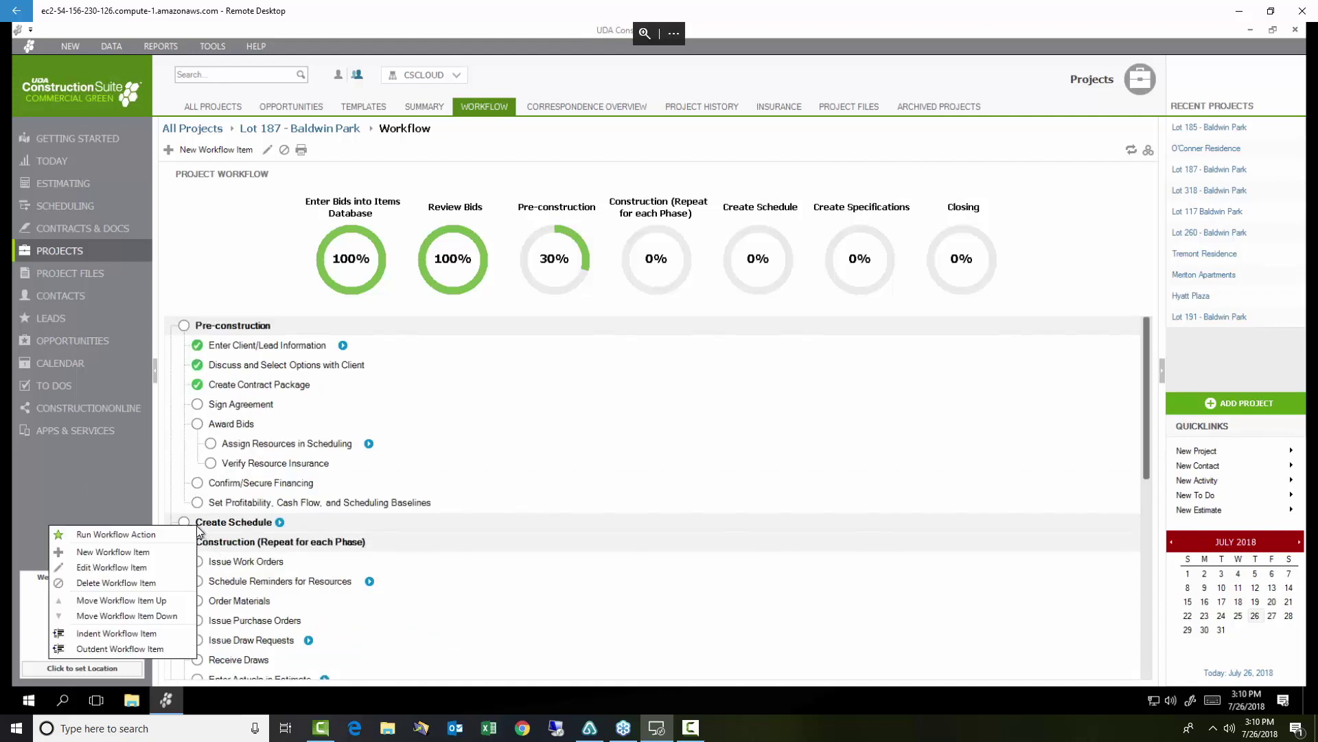
pyautogui.click(100, 640)
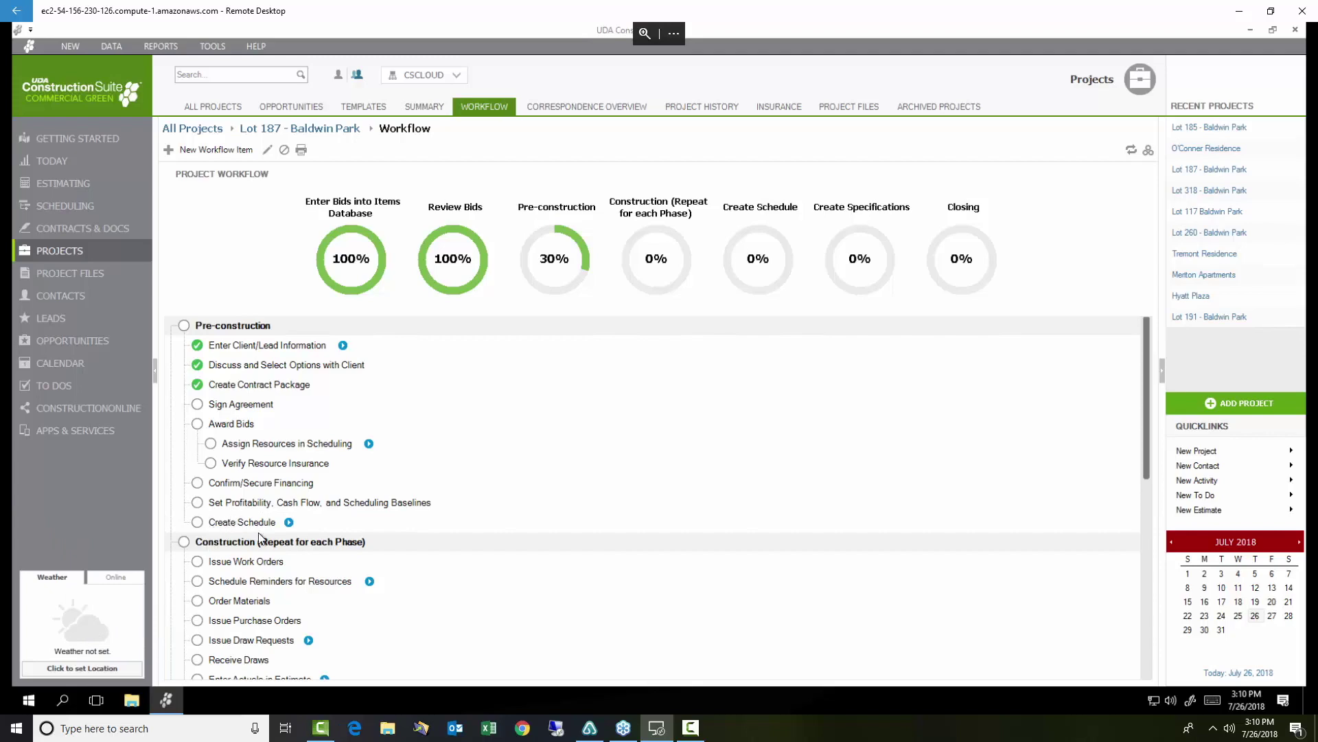
# Move the Create Specifications workflow item up above Construction and indent it so it belongs to Pre-construction.
pyautogui.scroll(-5, 237, 525)
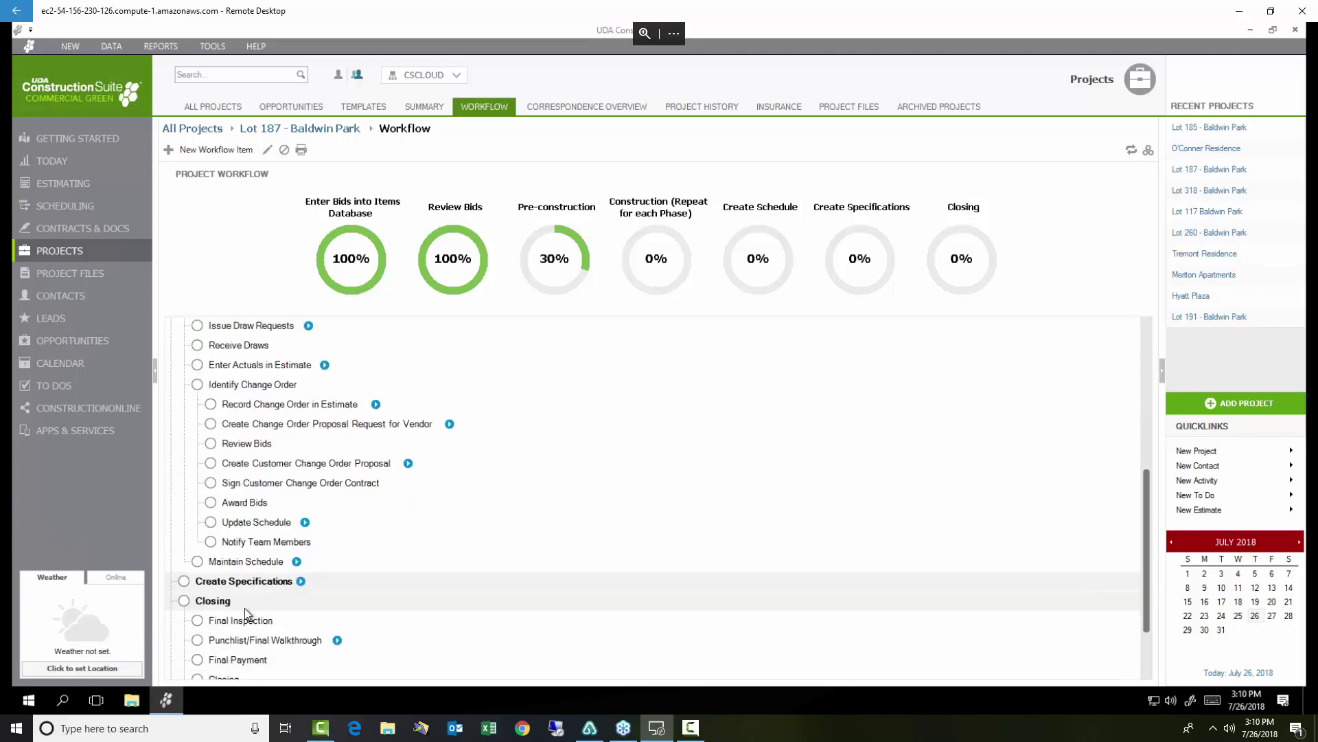
pyautogui.rightClick(227, 583)
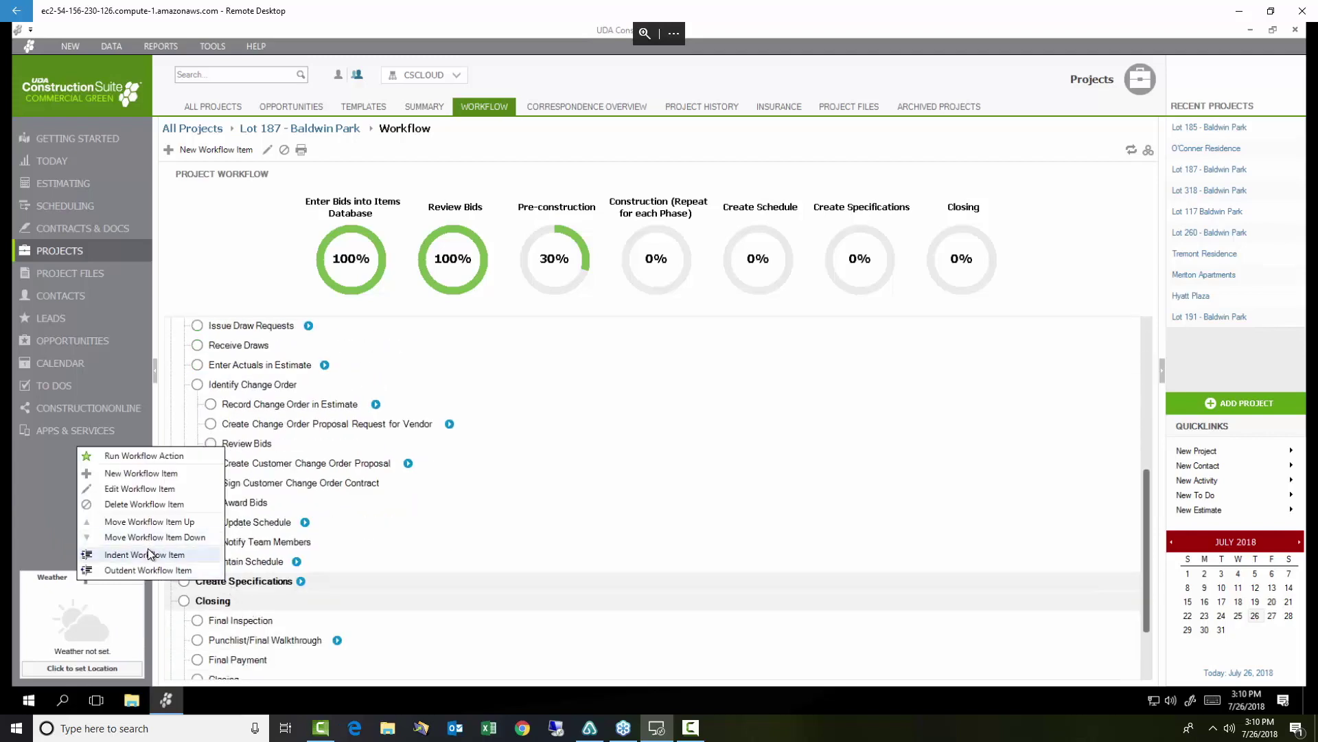
pyautogui.click(145, 523)
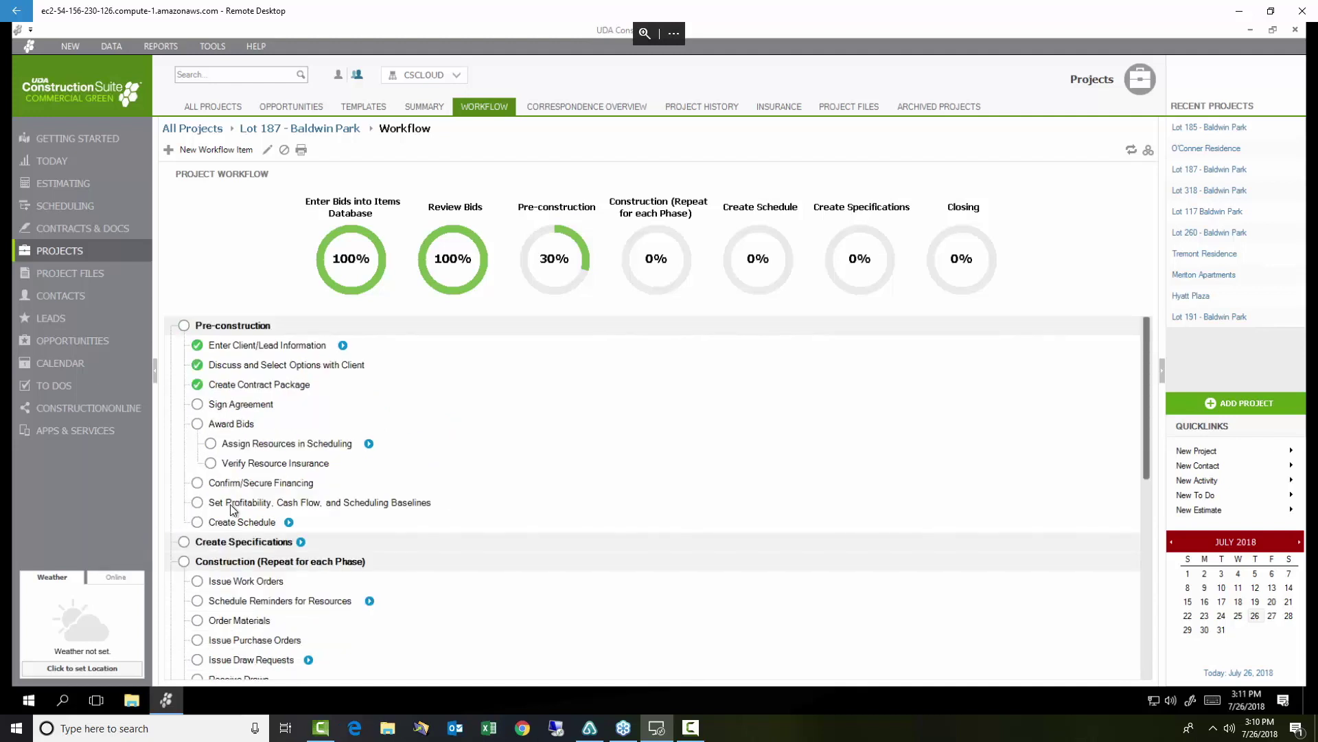
pyautogui.rightClick(237, 558)
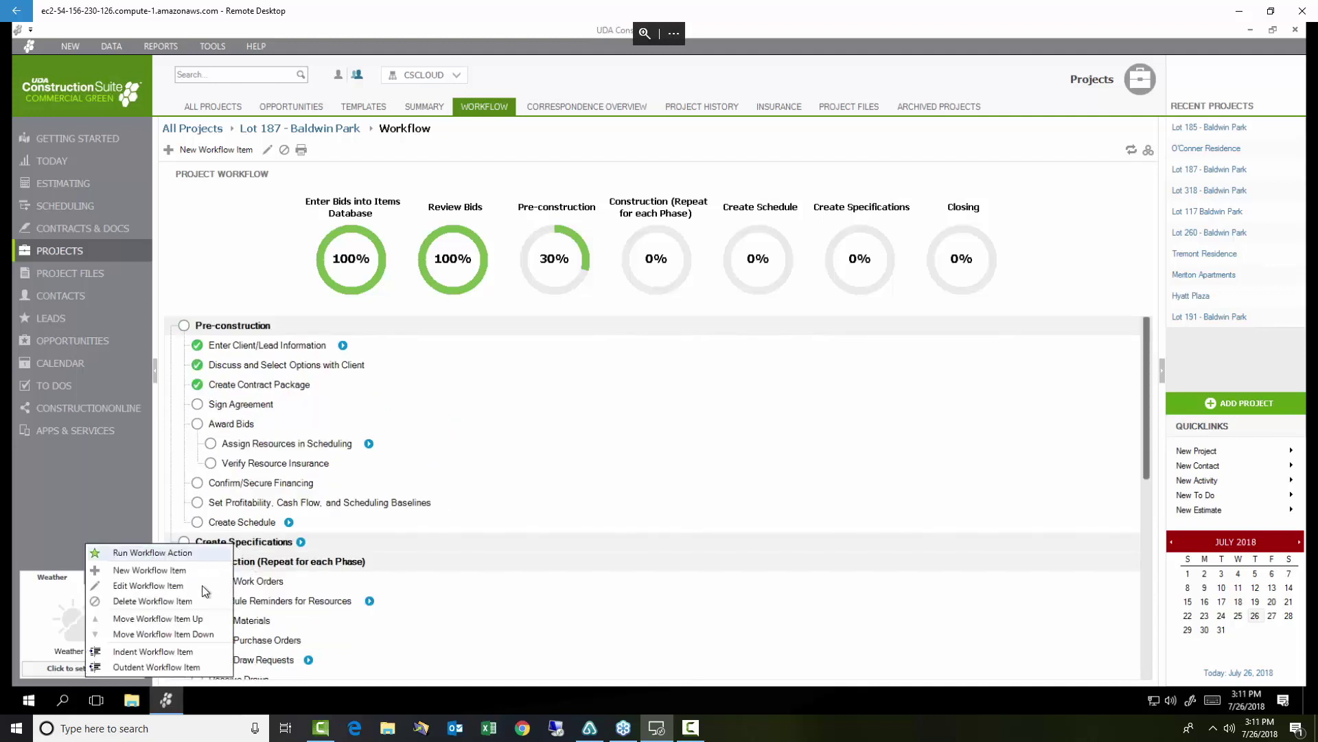
pyautogui.click(171, 654)
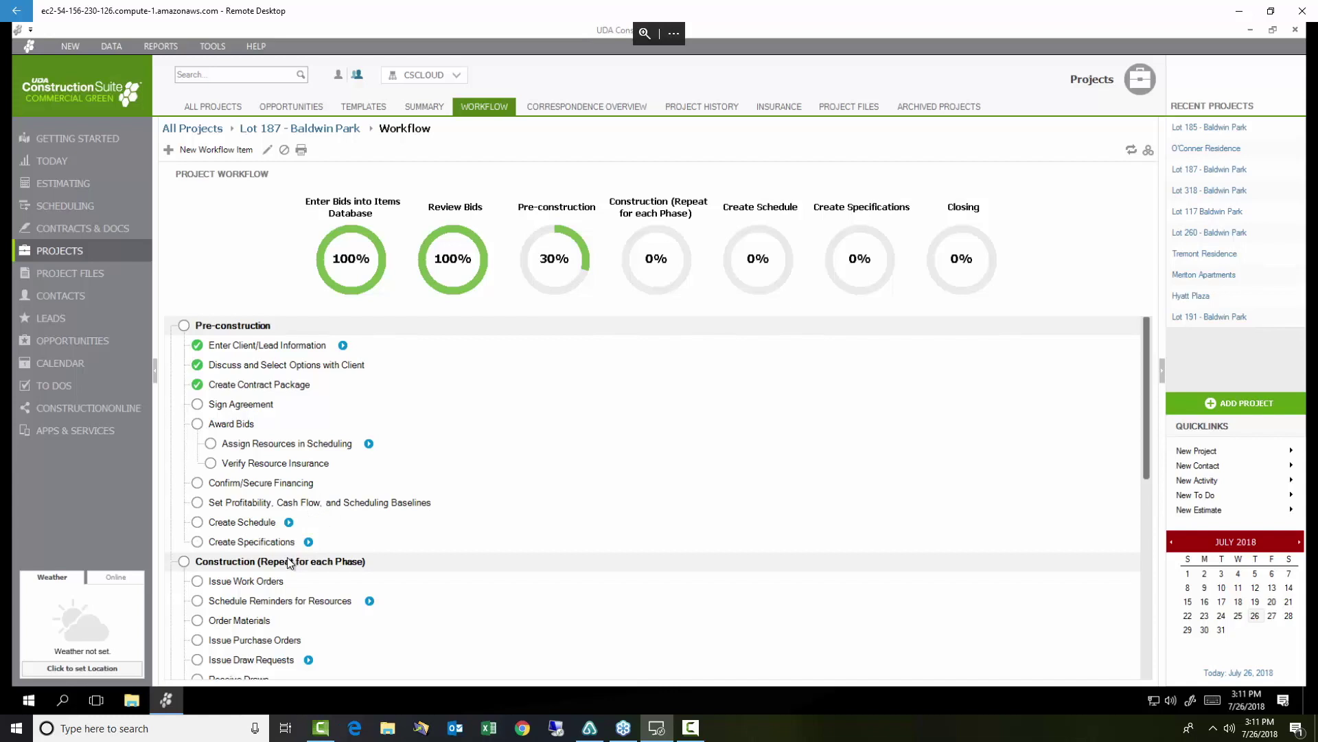
pyautogui.rightClick(217, 526)
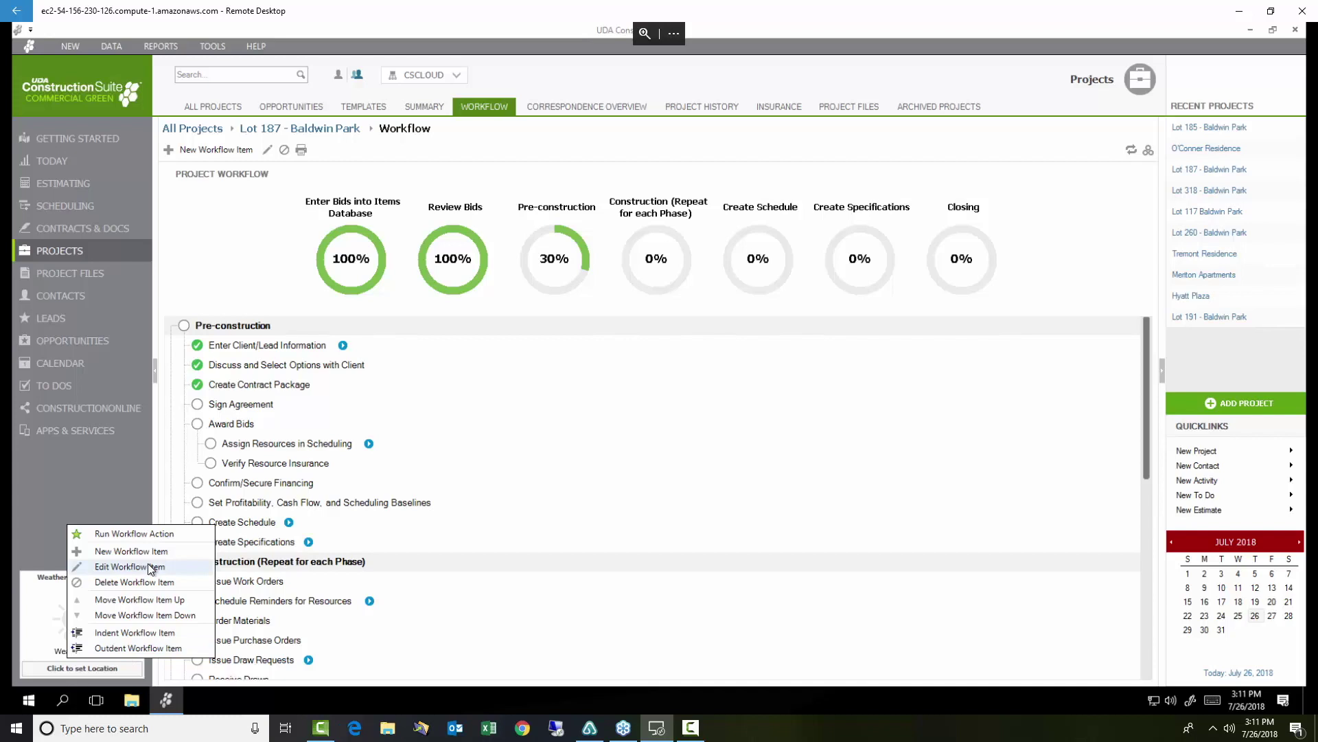
pyautogui.click(567, 495)
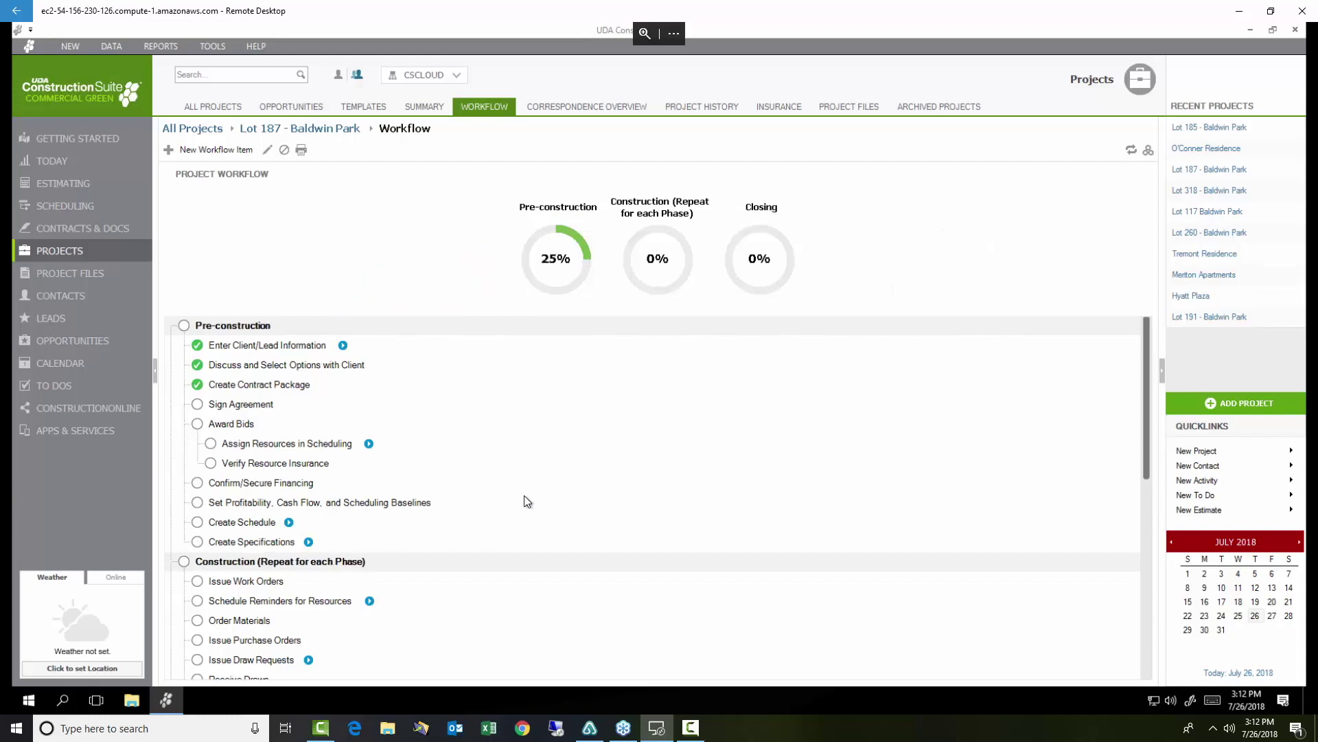
pyautogui.scroll(-1, 258, 350)
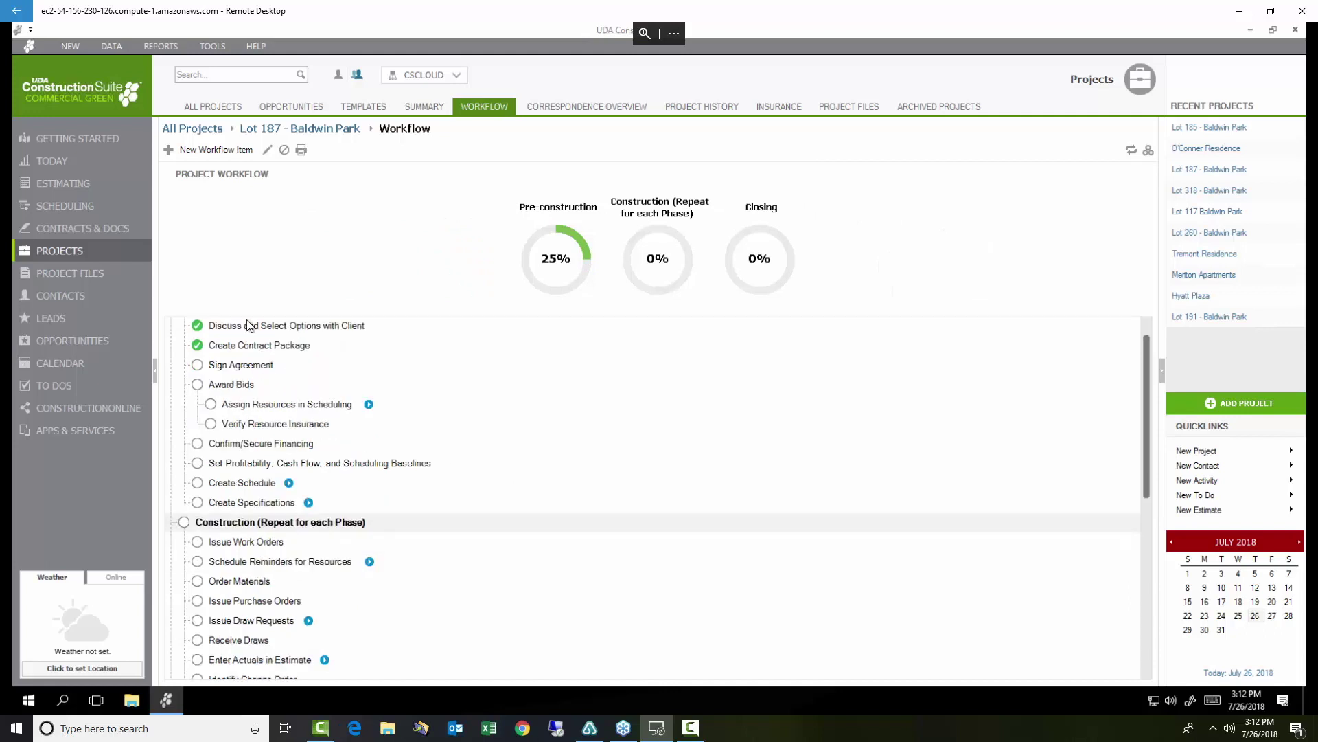
pyautogui.scroll(1, 275, 468)
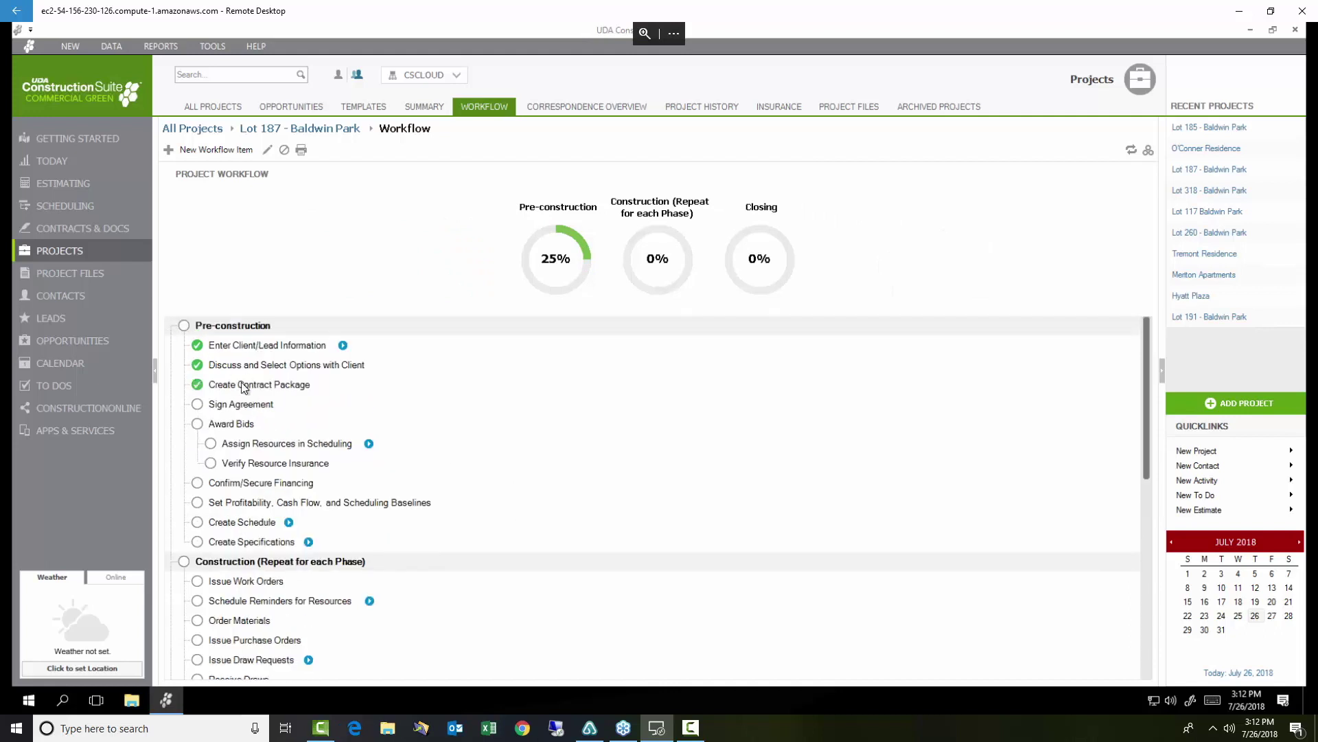
# Mark Sign Agreement, Award Bids, Assign Resources in Scheduling, Verify Resource Insurance and Confirm/Secure Financing as complete in the Pre-construction phase.
pyautogui.click(197, 405)
pyautogui.click(198, 423)
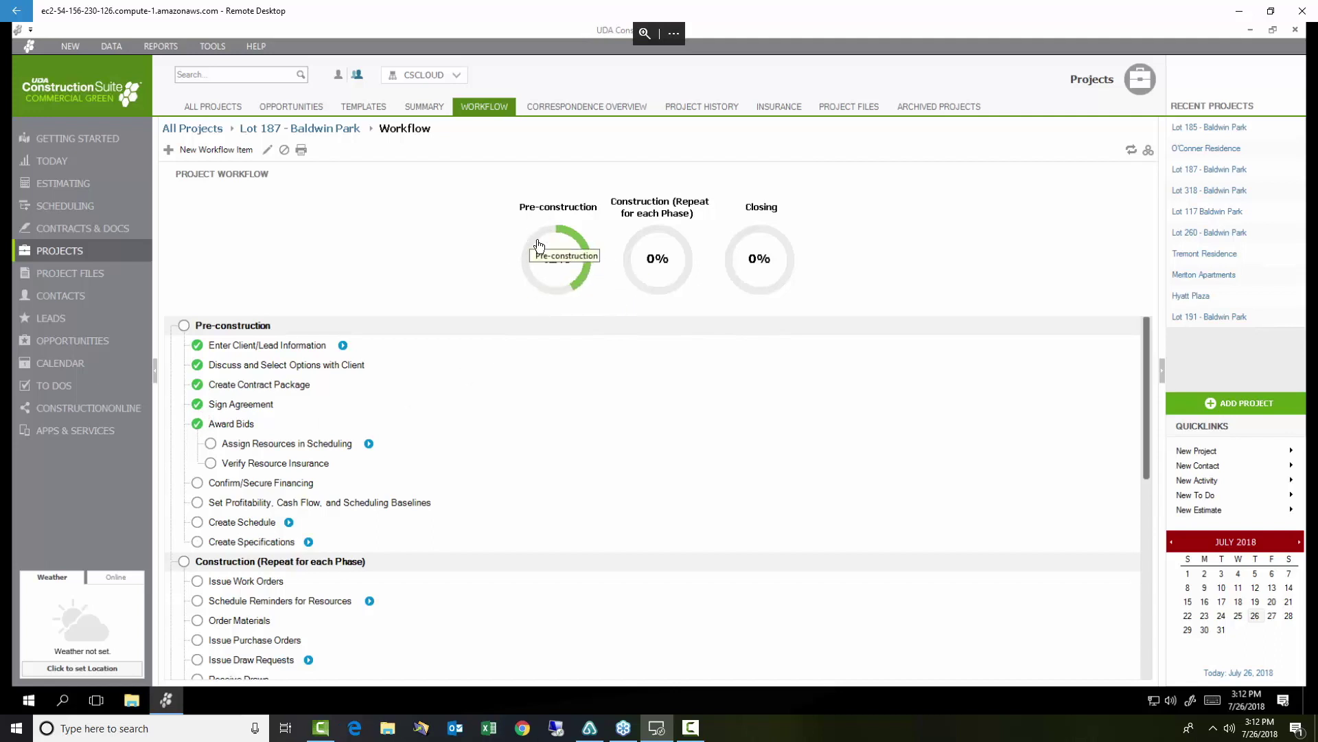
pyautogui.click(215, 447)
pyautogui.click(211, 464)
pyautogui.click(200, 482)
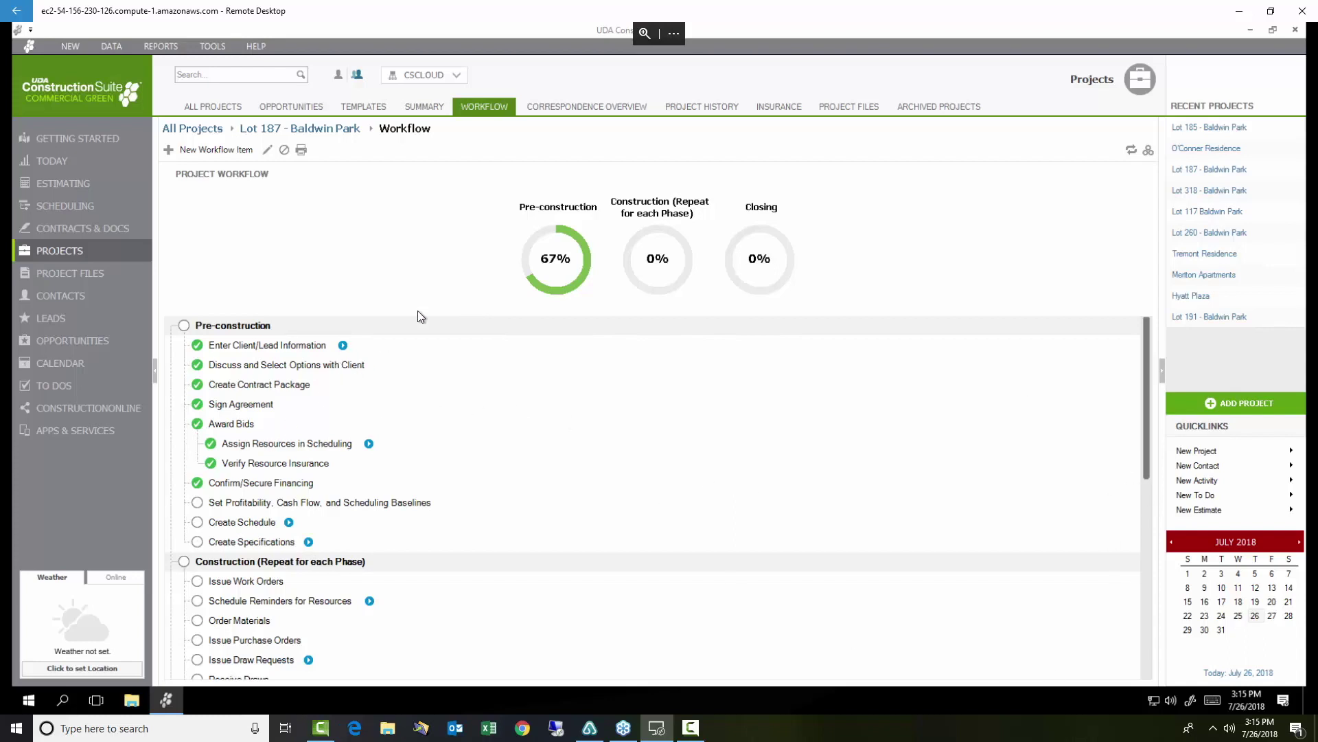
# View the workflow of the Lot 185 - Baldwin Park project and compare it with the Lot 187 - Baldwin Park workflow.
pyautogui.click(1201, 127)
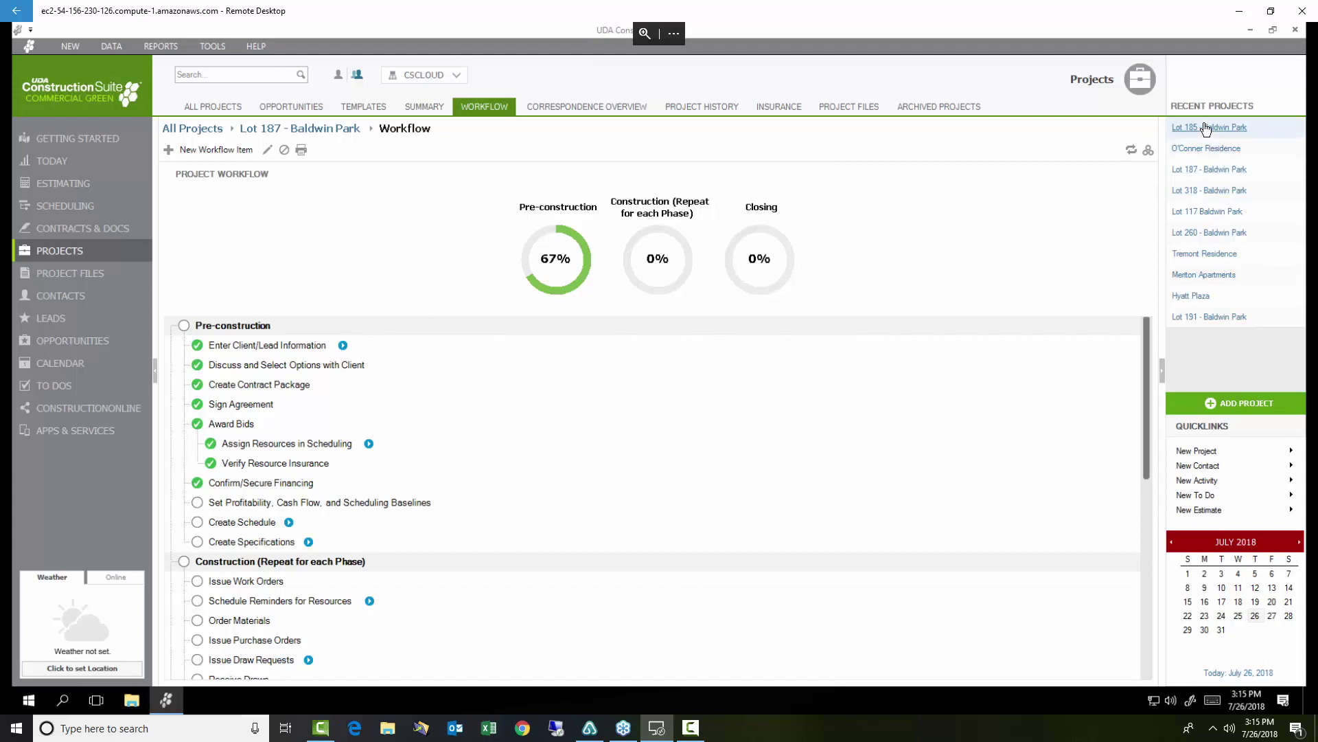
pyautogui.click(493, 110)
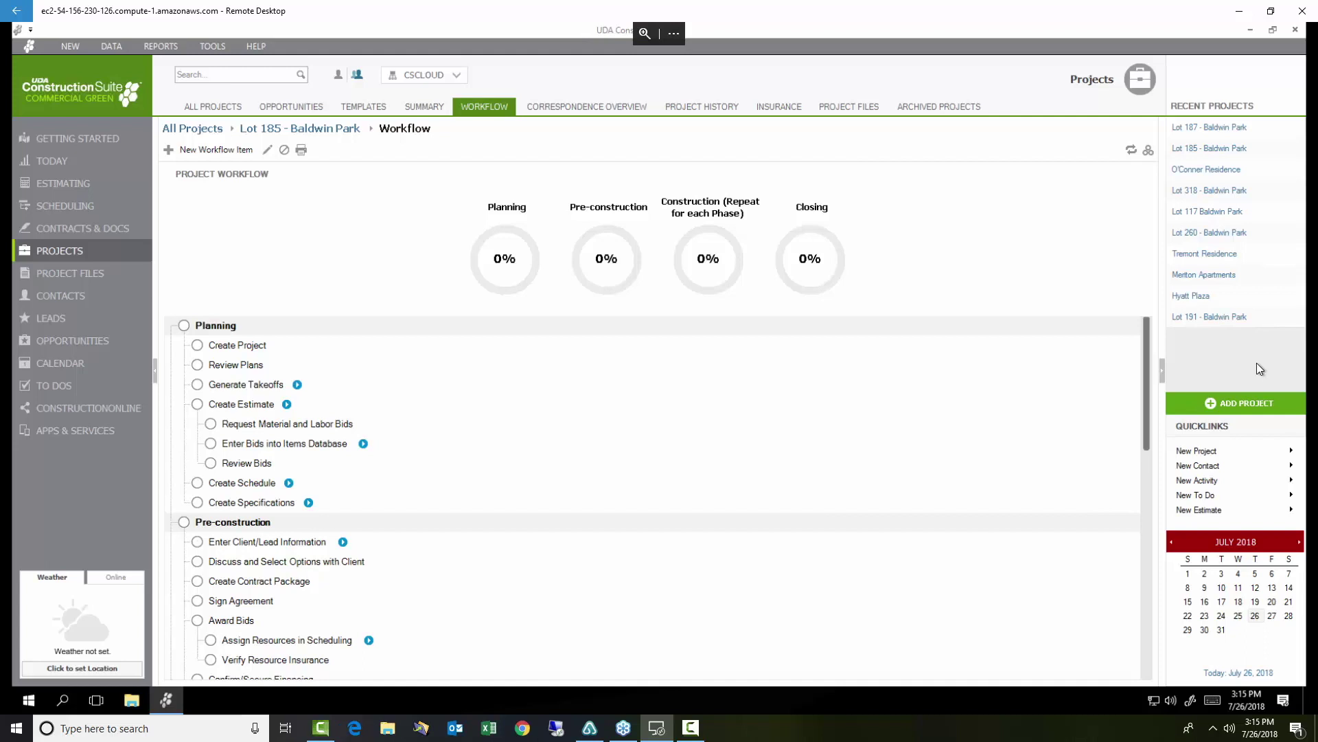
pyautogui.click(1200, 129)
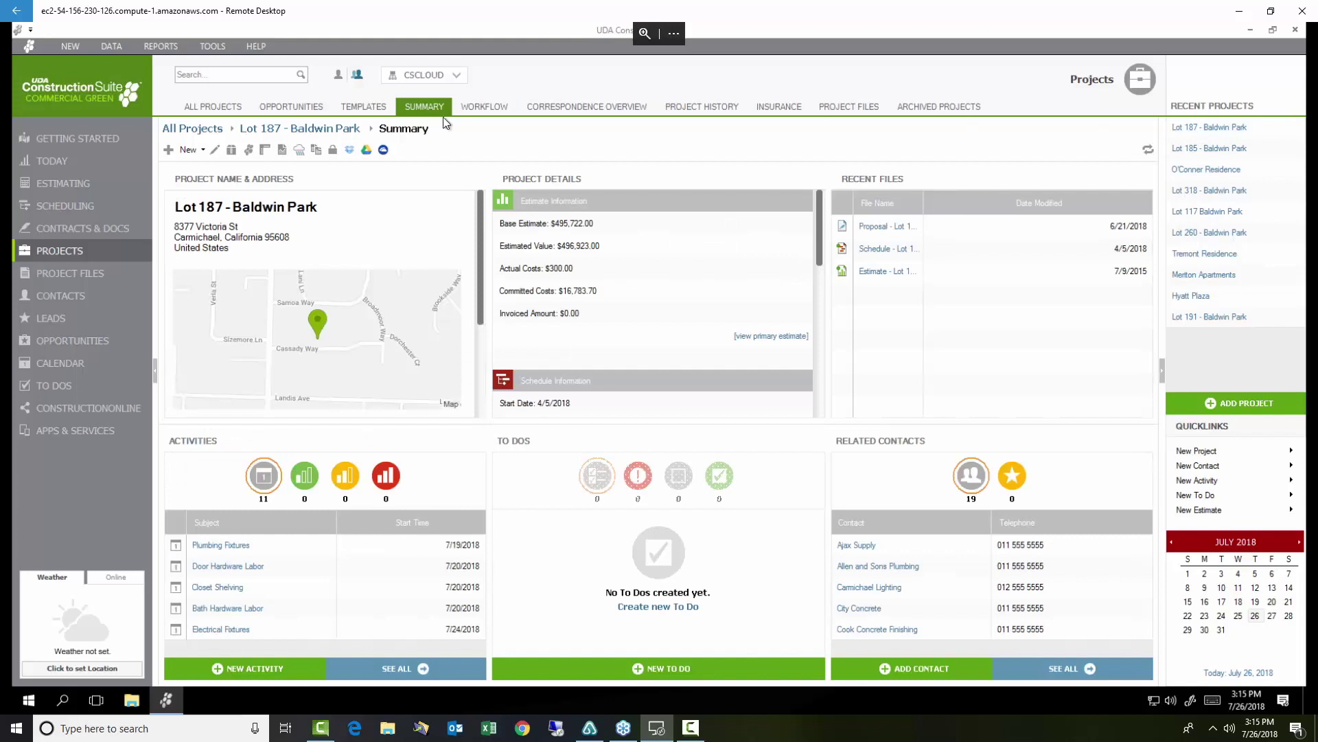
pyautogui.click(483, 109)
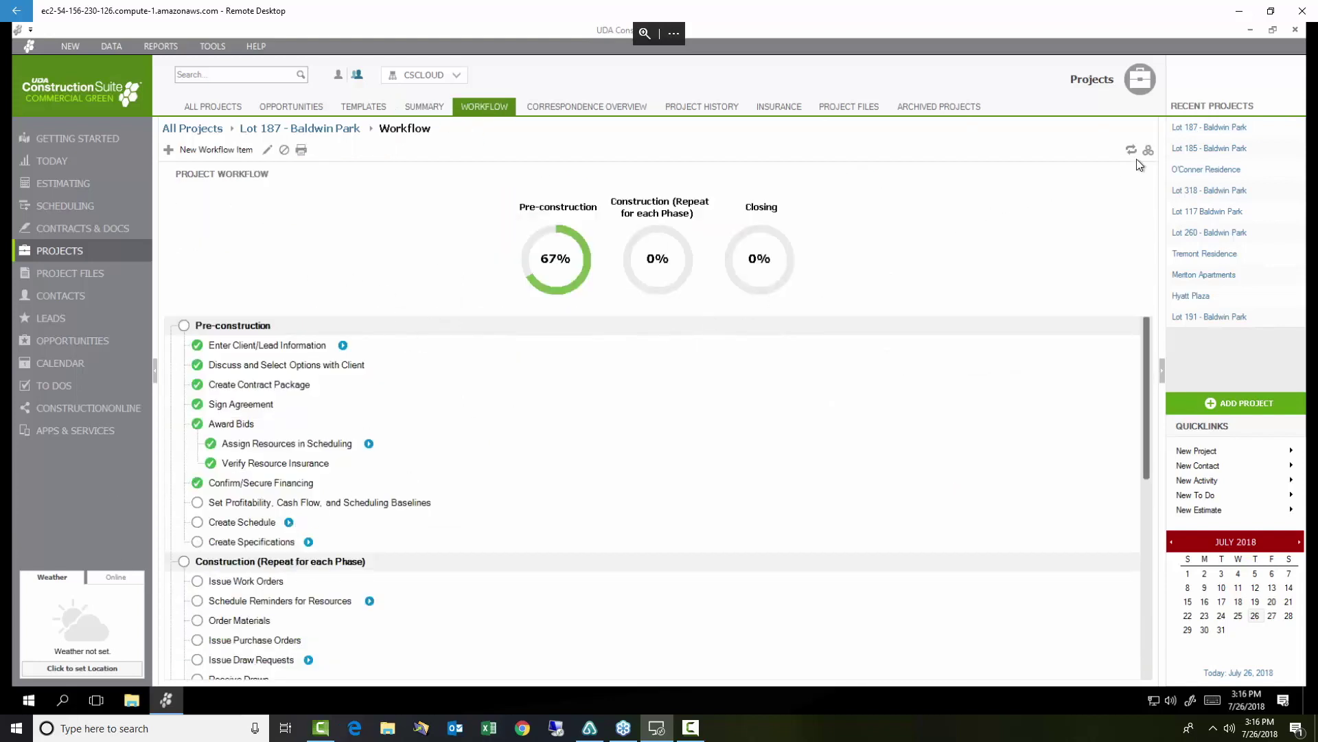
# In the Lot 185 - Baldwin Park workflow, mark the Create Project item under Planning as complete.
pyautogui.click(1190, 151)
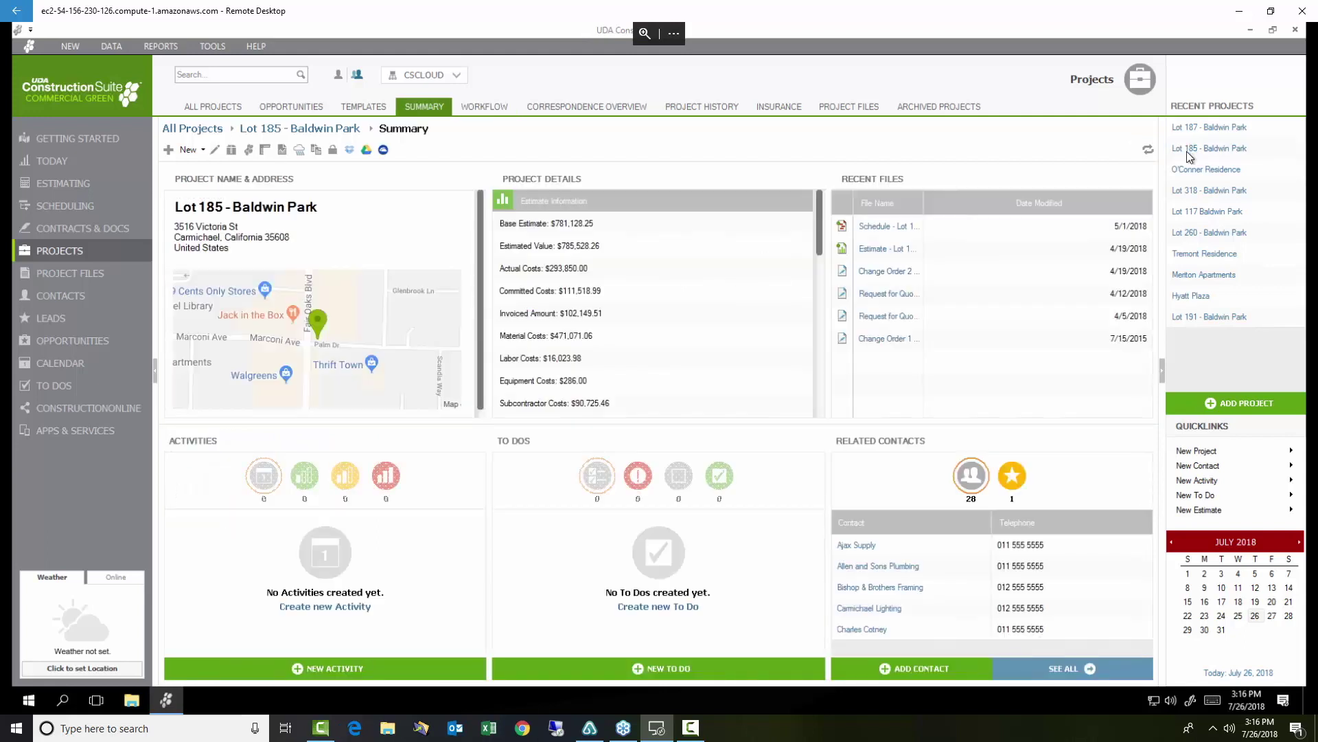
pyautogui.click(471, 111)
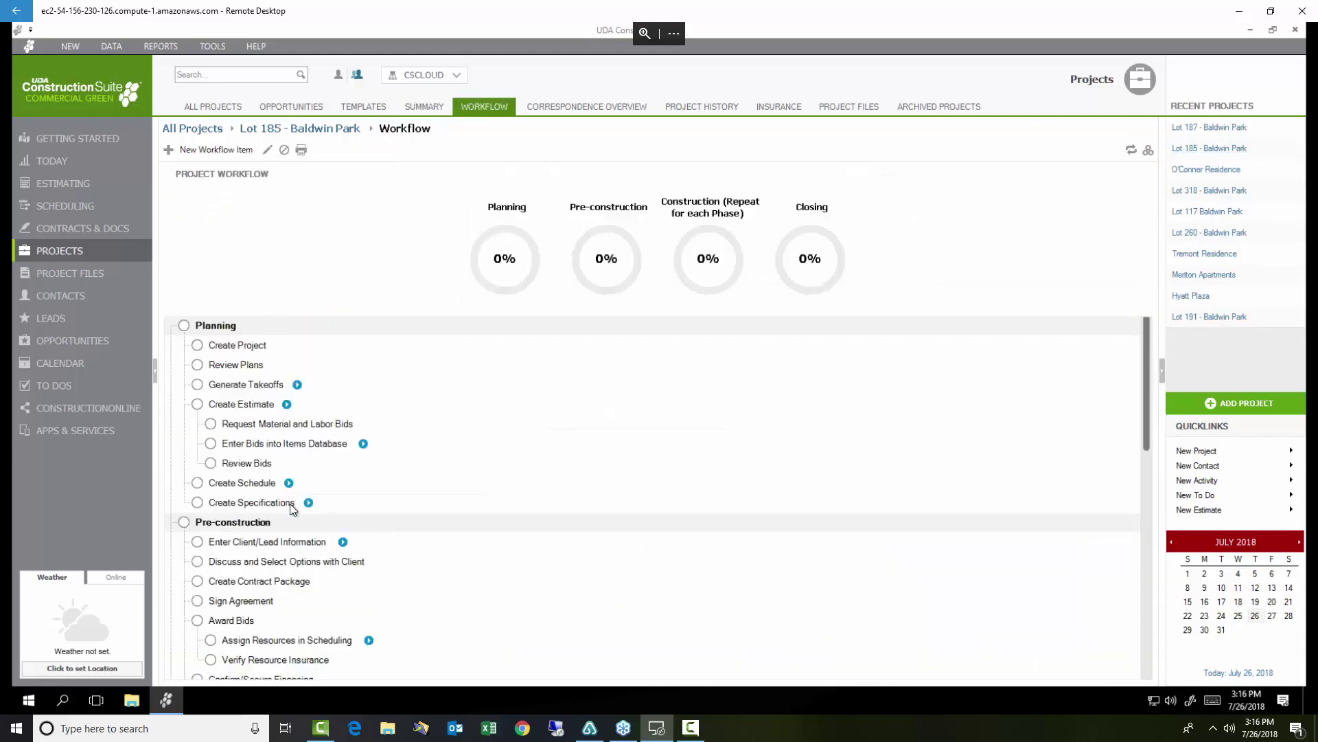
pyautogui.click(195, 342)
# Examine the workflow items of the Planning, Pre-construction, Construction and Closing phases of Lot 185 - Baldwin Park.
pyautogui.scroll(-9, 219, 377)
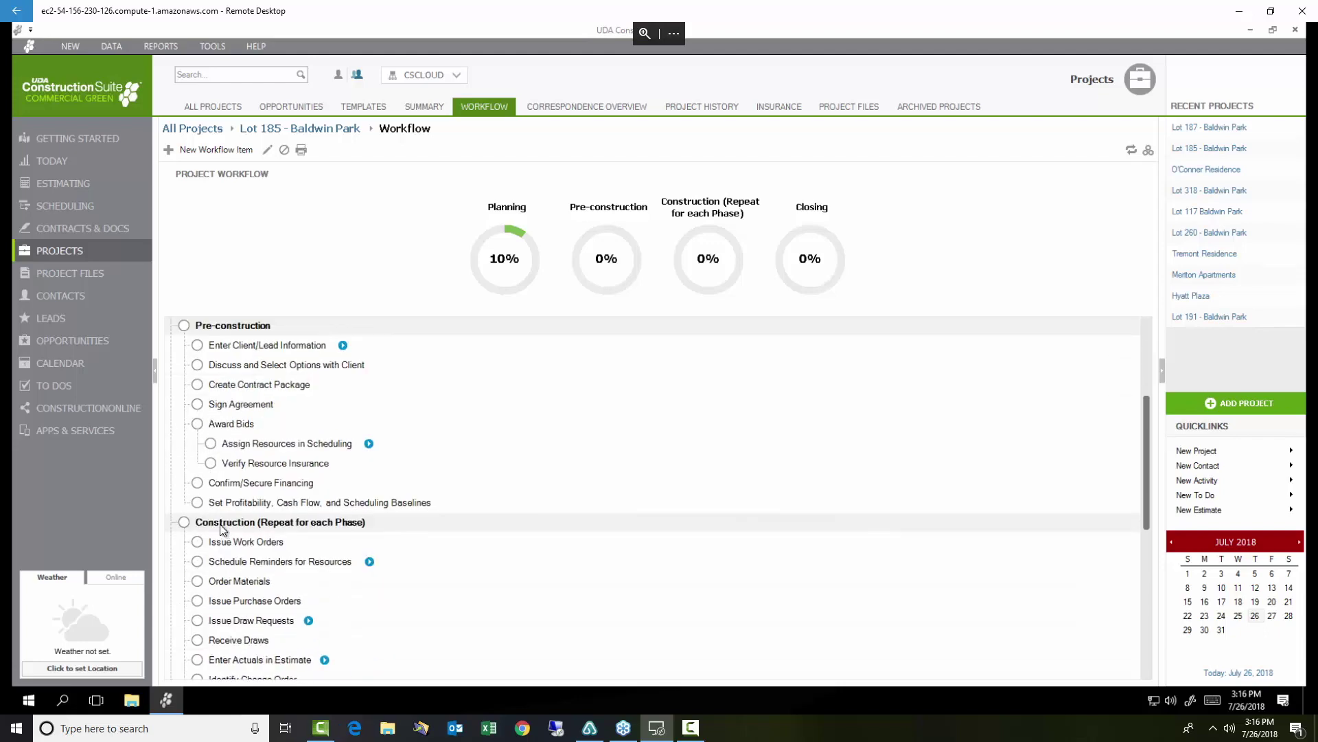
pyautogui.scroll(-2, 221, 527)
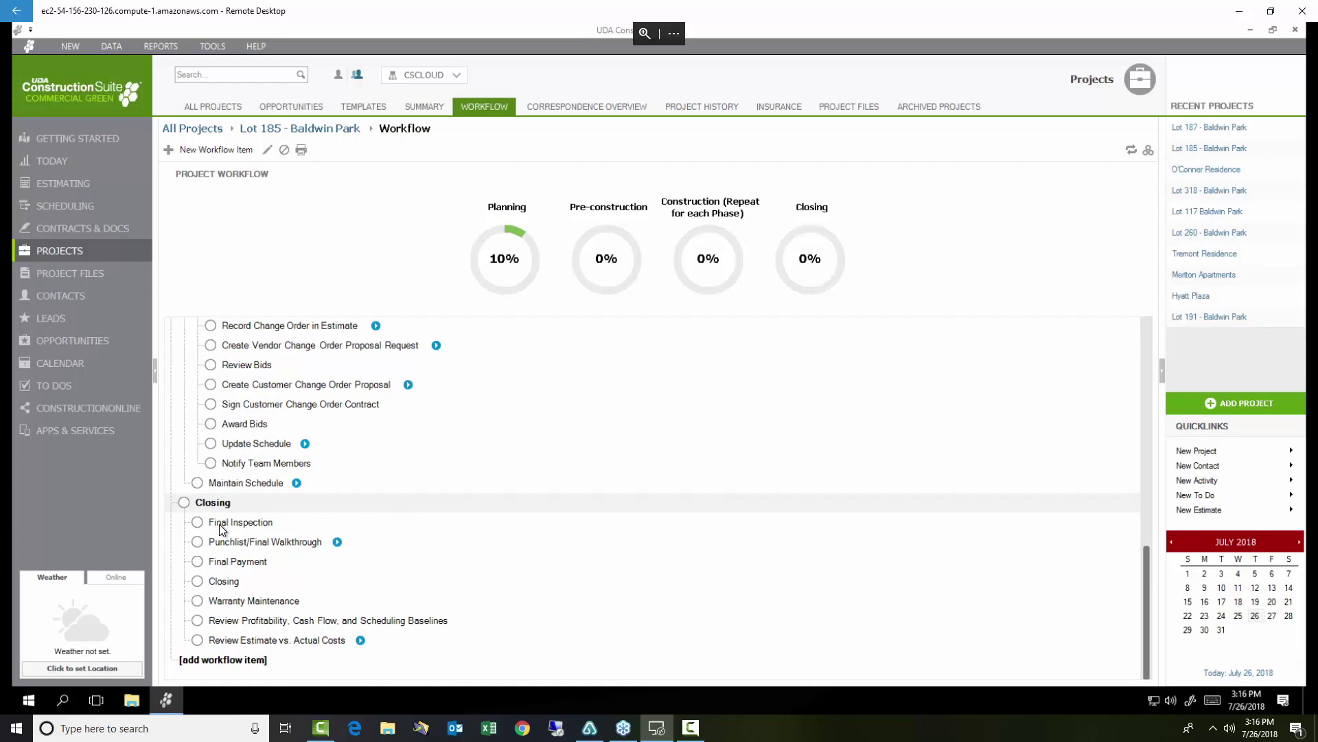
pyautogui.scroll(10, 223, 526)
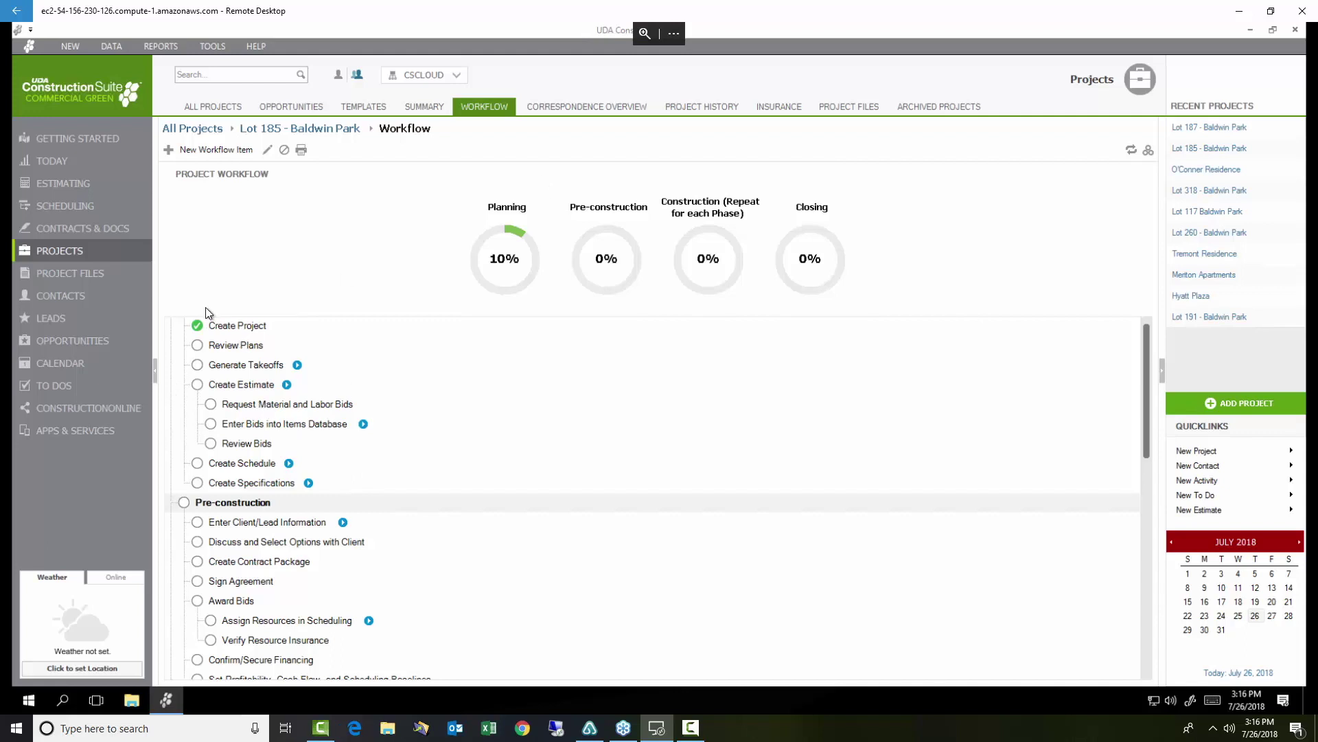
pyautogui.scroll(-1, 257, 503)
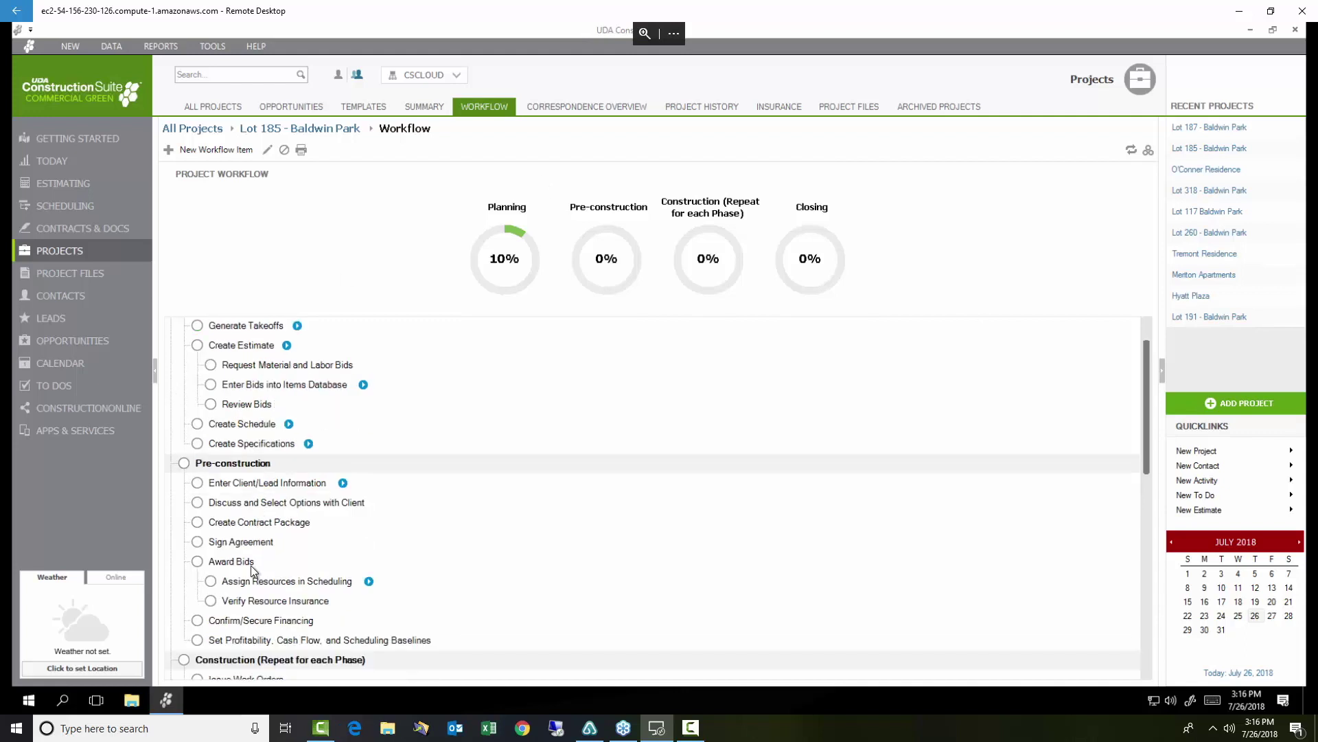
pyautogui.scroll(-7, 243, 566)
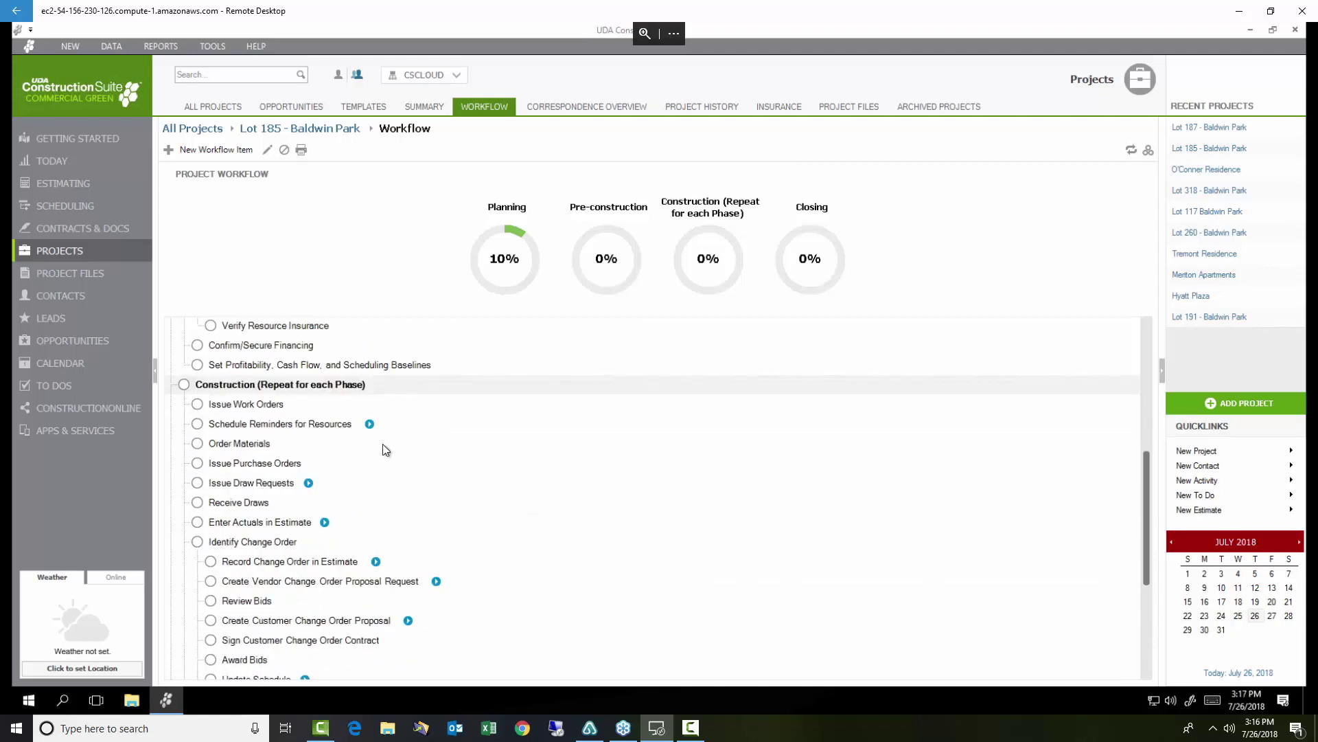
pyautogui.scroll(-2, 243, 445)
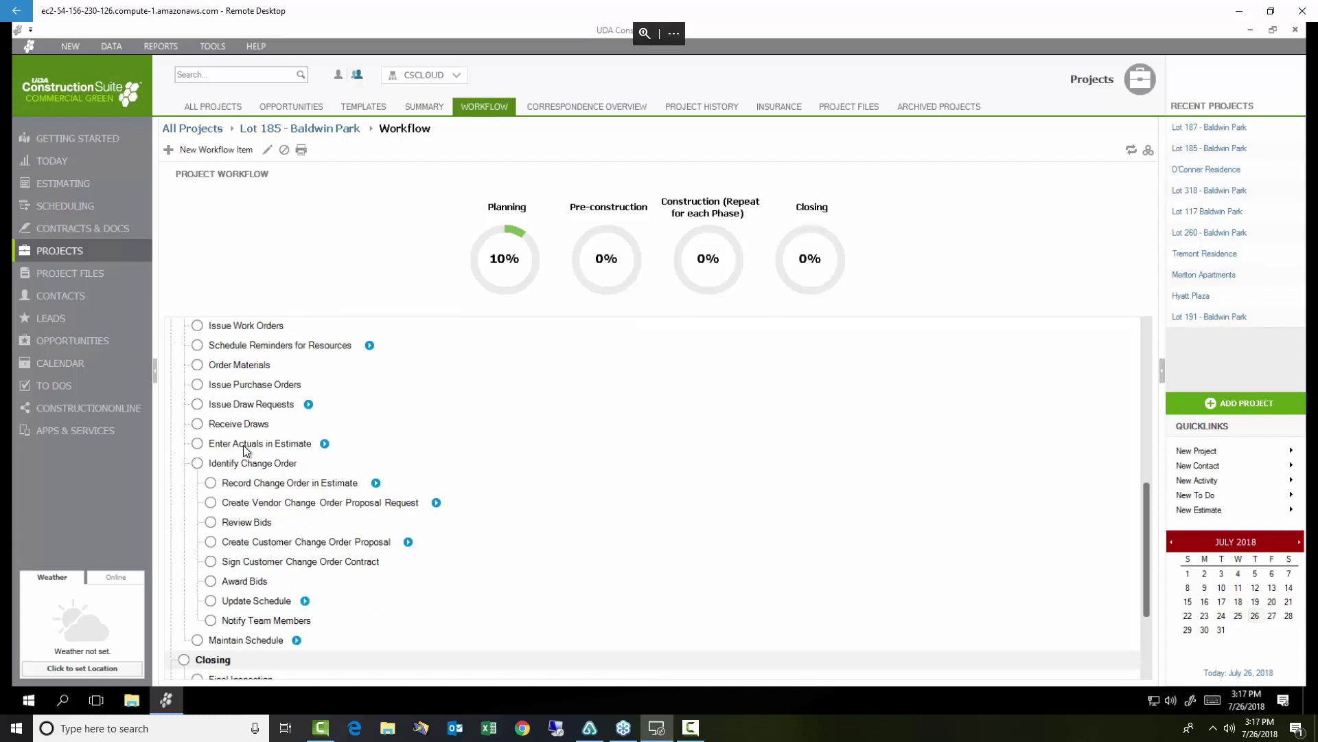
pyautogui.scroll(1, 245, 450)
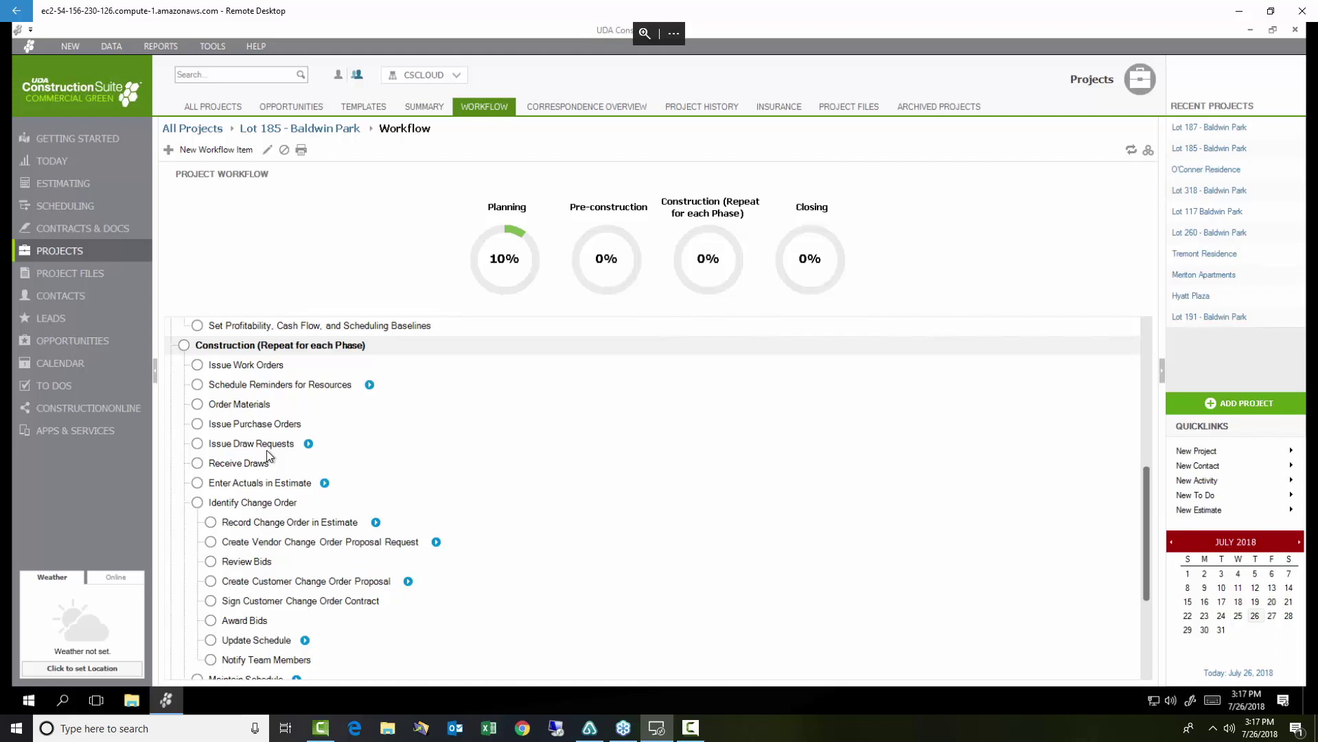
pyautogui.scroll(-2, 257, 451)
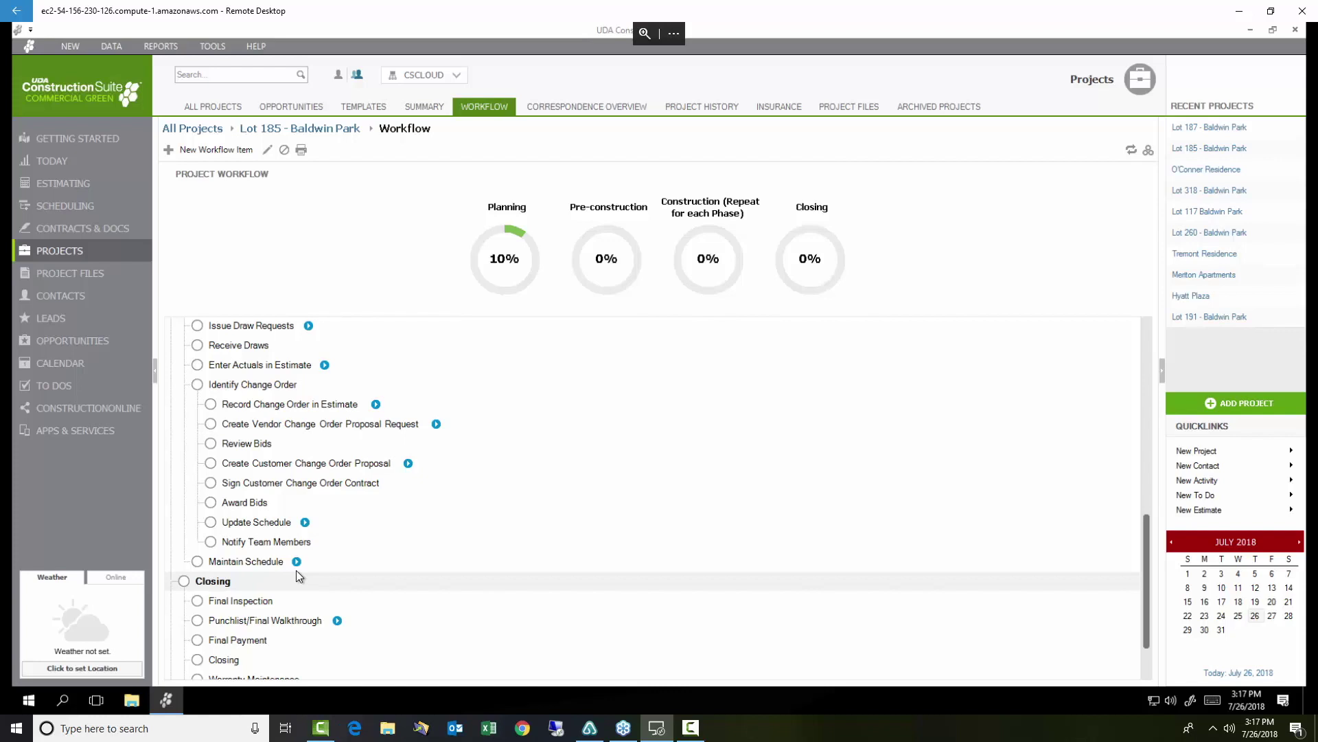
# Review the Closing phase items of Lot 185 - Baldwin Park, then recheck its earlier phases through the Identify Change Order items.
pyautogui.scroll(-2, 295, 570)
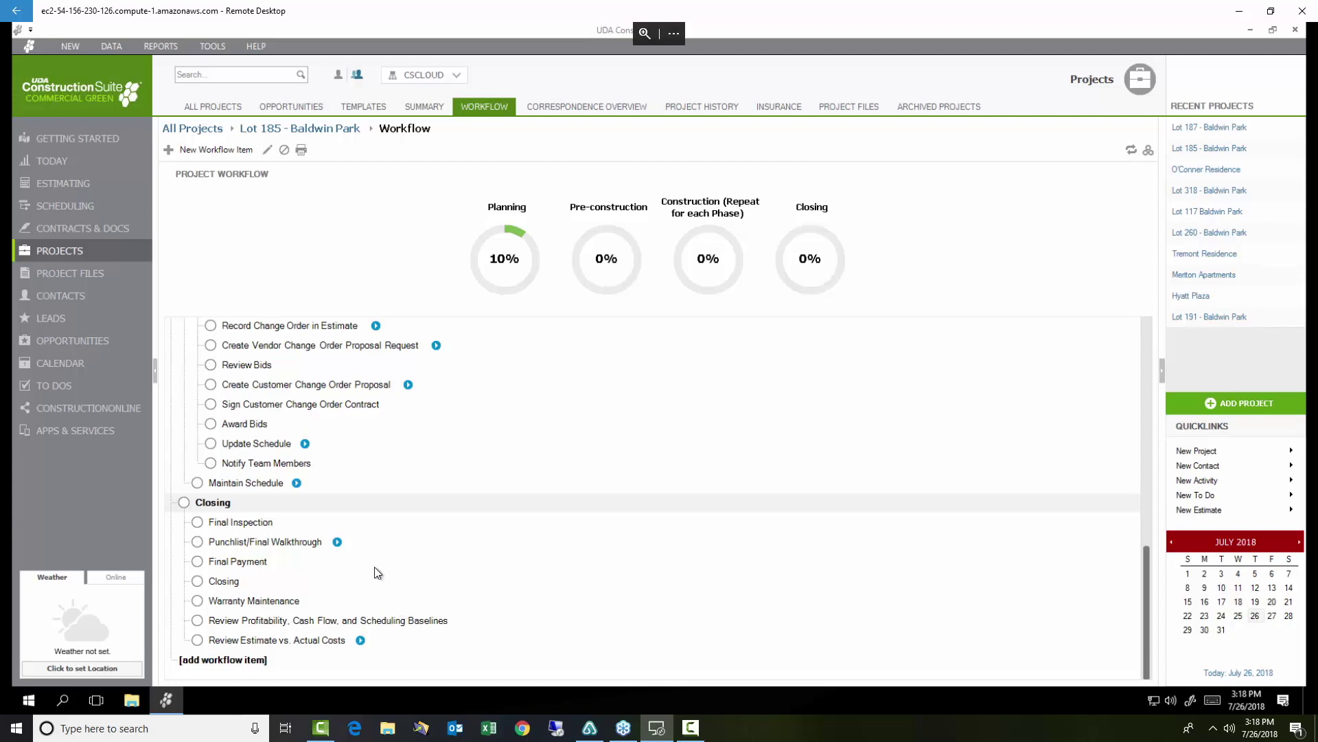
pyautogui.scroll(5, 373, 567)
pyautogui.scroll(5, 374, 567)
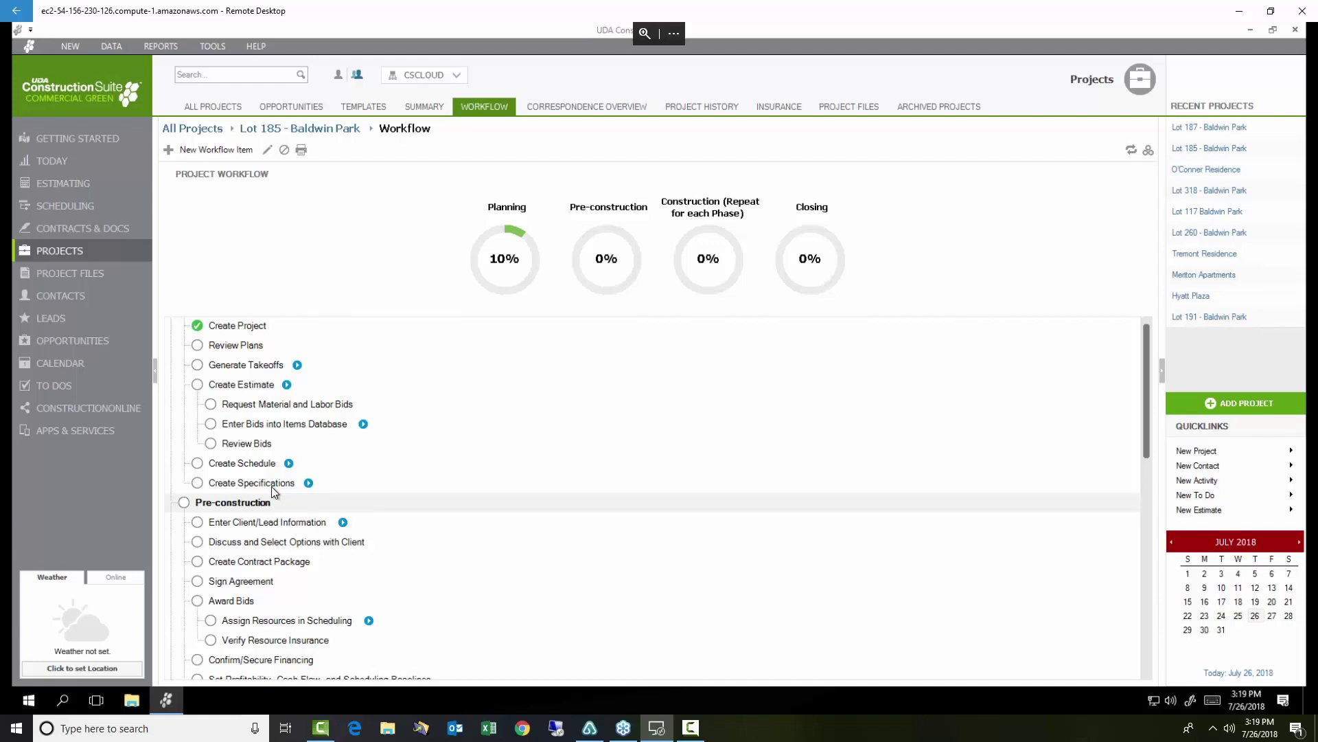
pyautogui.scroll(-6, 271, 486)
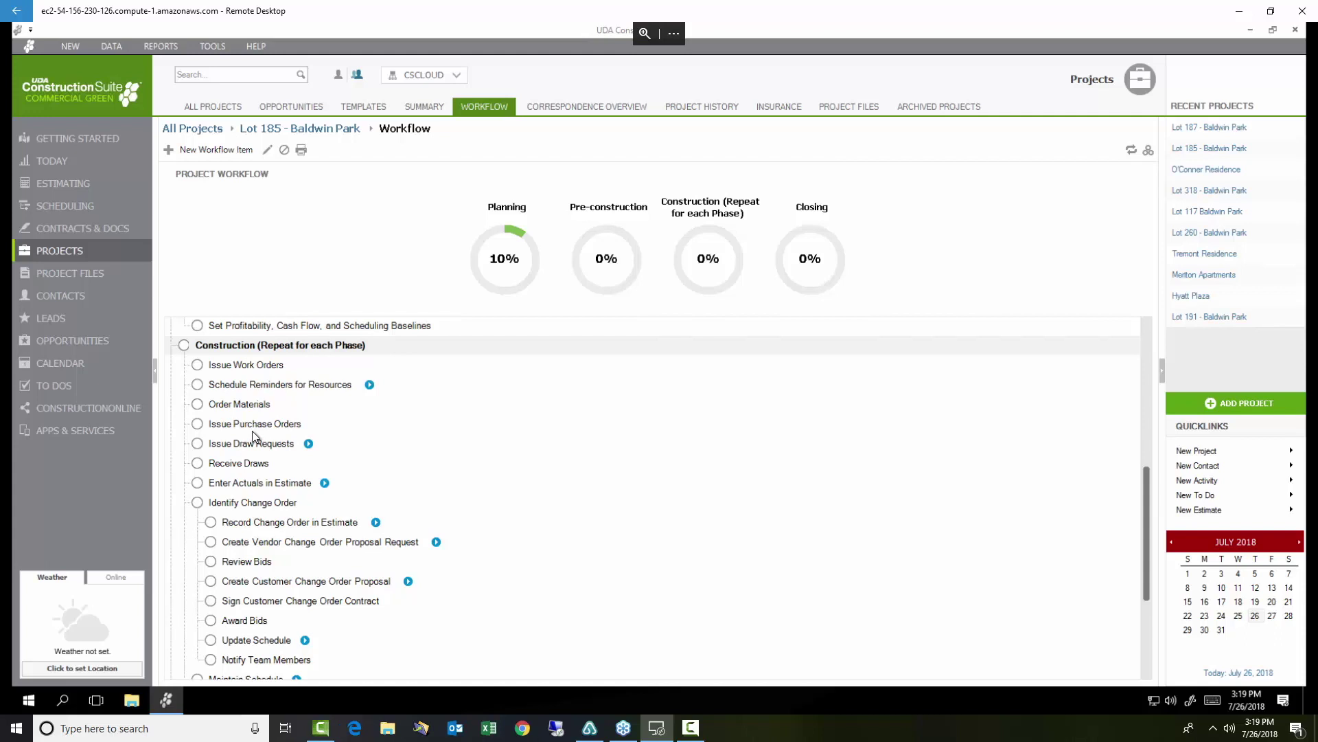
pyautogui.scroll(-3, 281, 508)
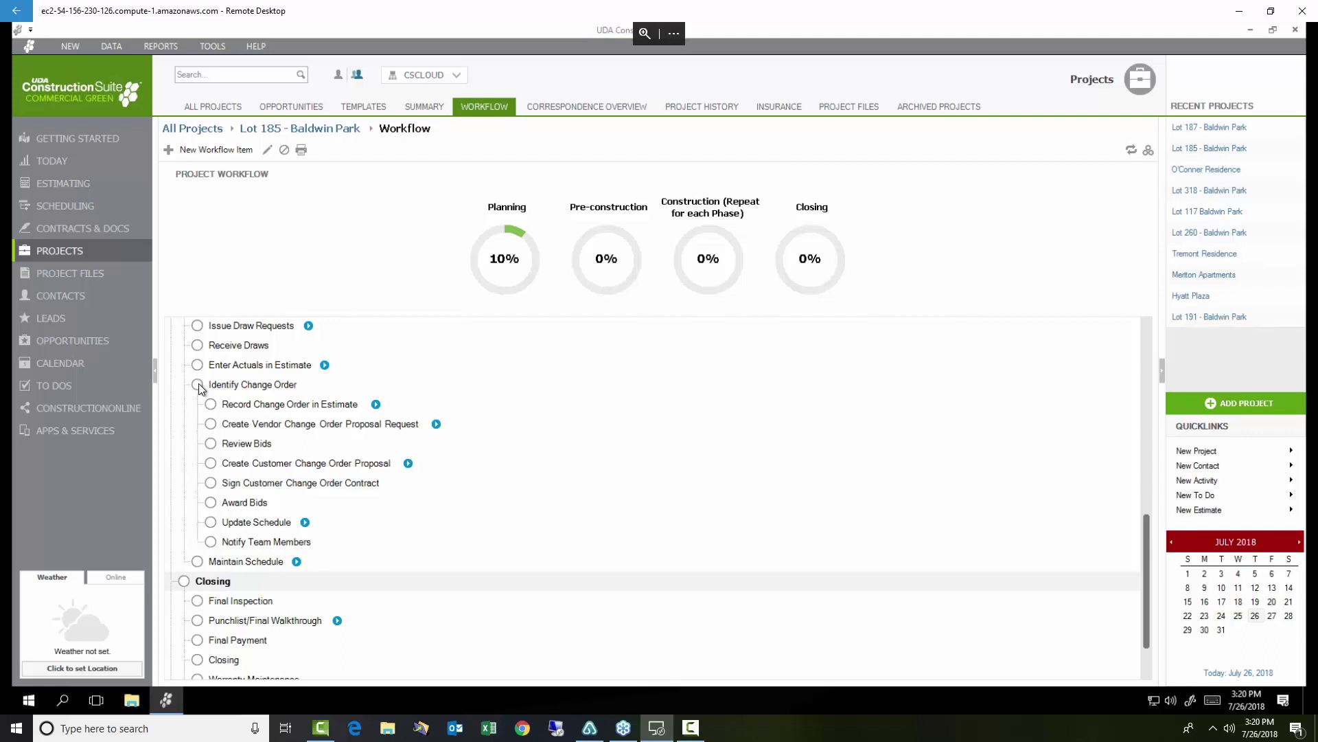
# Open the workflow of the residence project listed between Lot 185 - Baldwin Park and Lot 318 - Baldwin Park.
pyautogui.scroll(10, 460, 412)
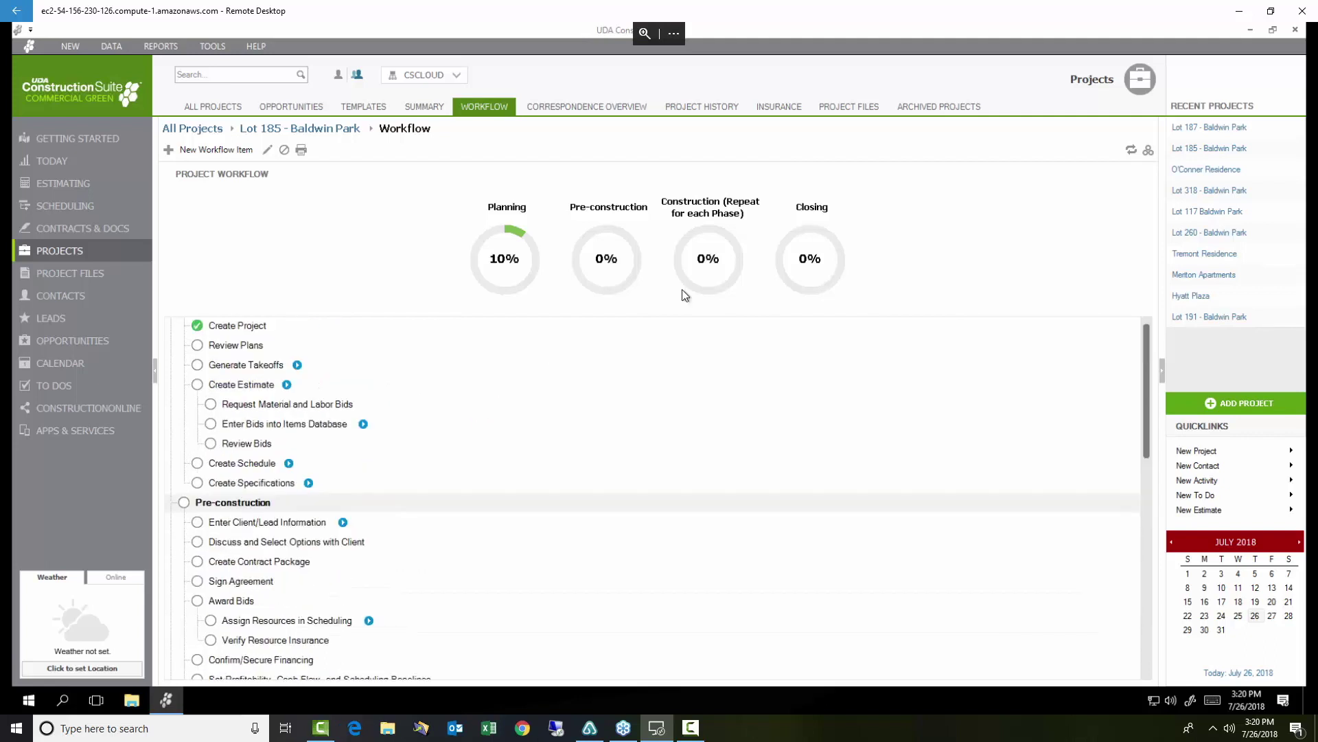
pyautogui.click(1211, 175)
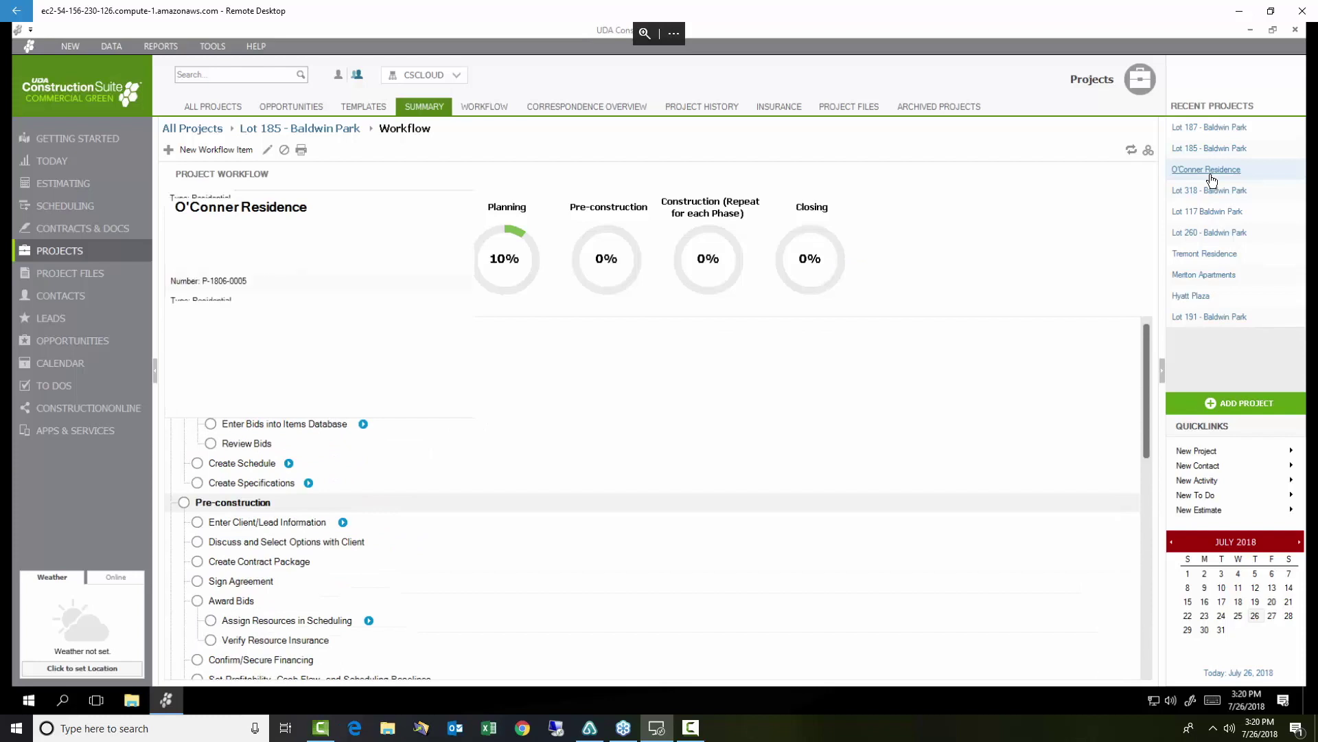
pyautogui.click(482, 108)
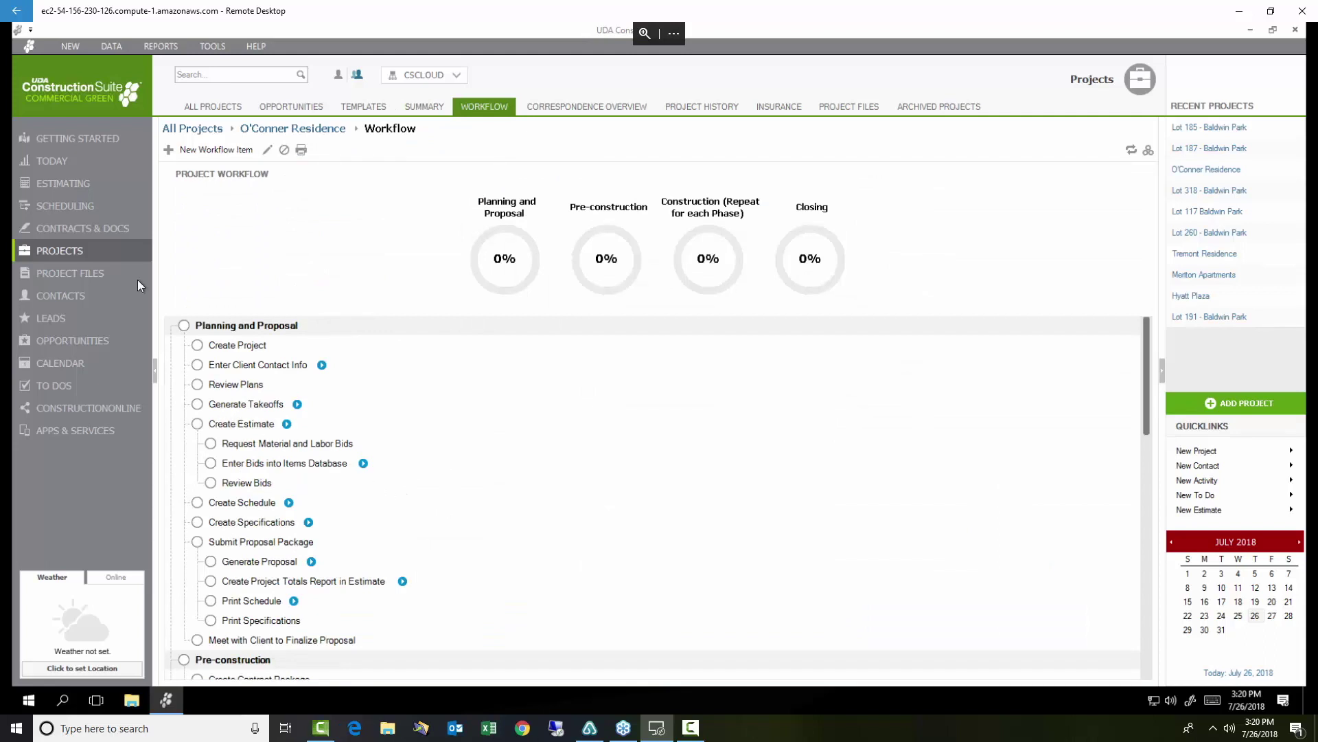
# Open the ConstructionSuite project type options and view the available project types, keeping Commercial selected.
pyautogui.click(212, 47)
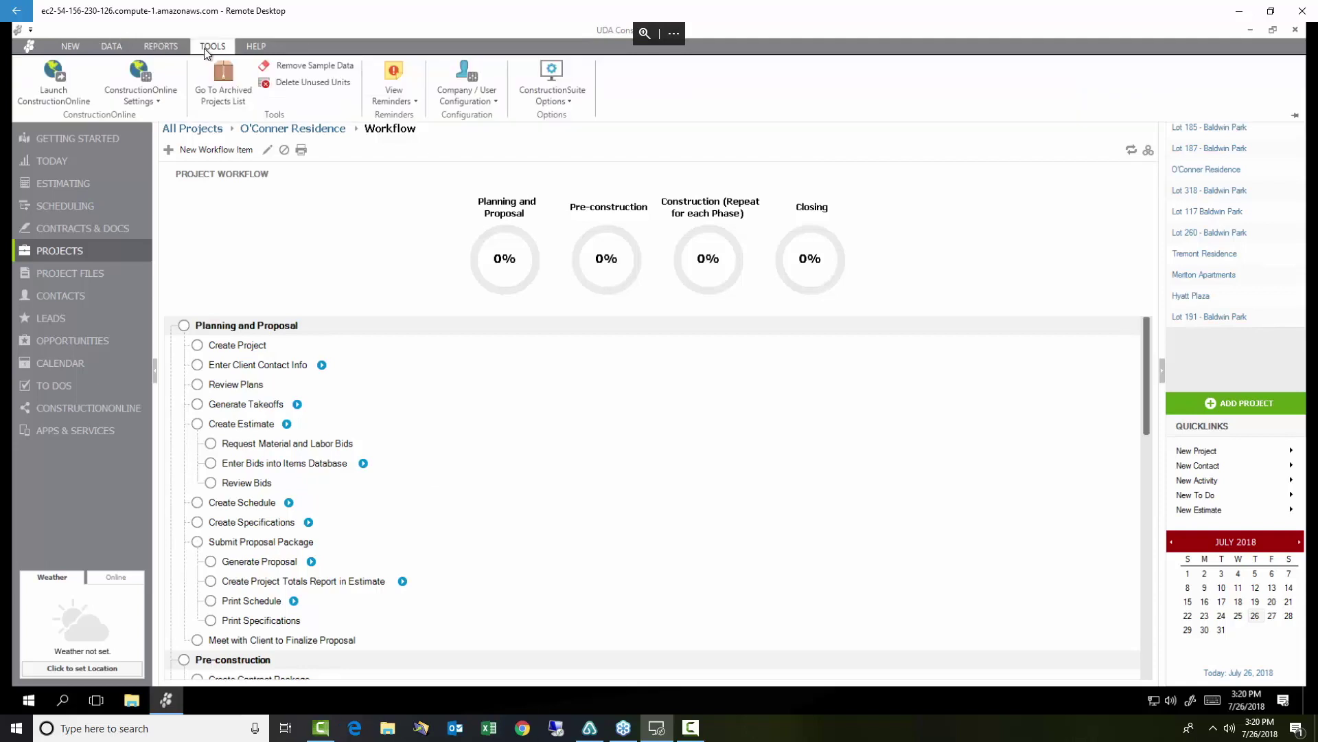
pyautogui.click(553, 95)
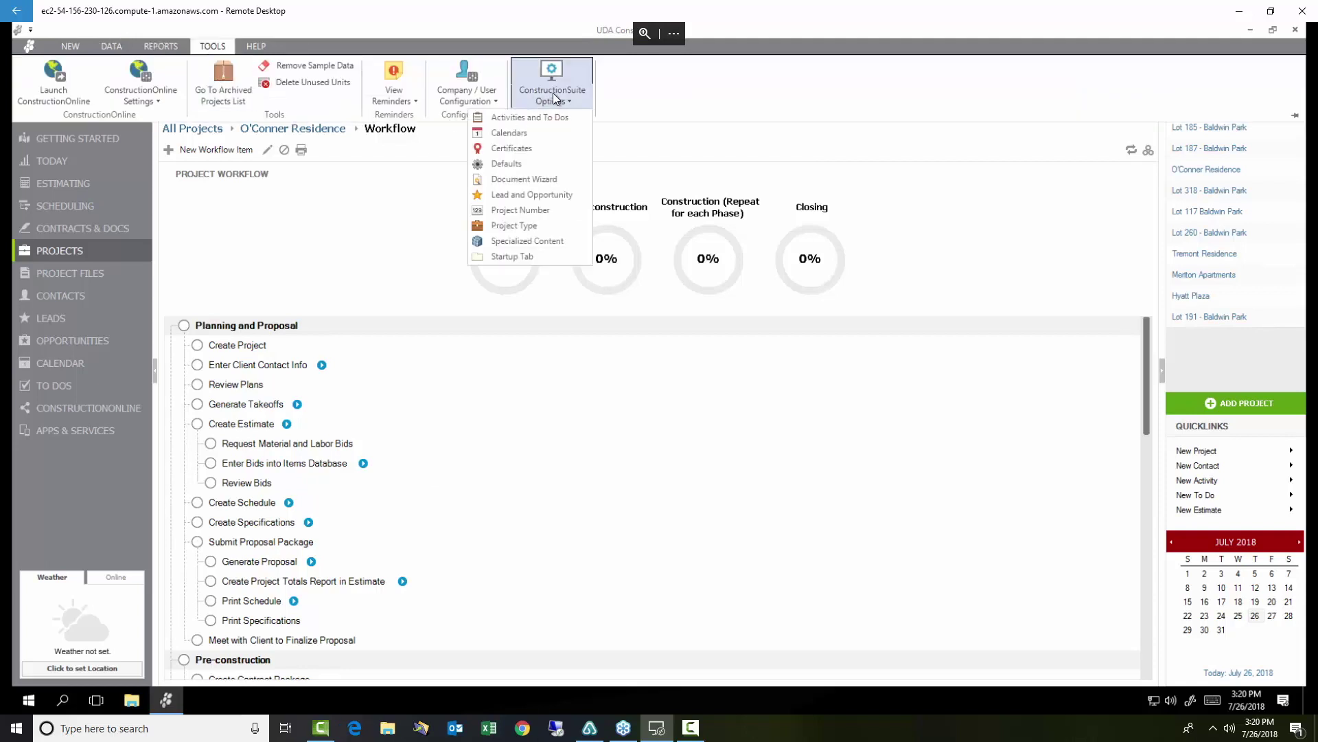
pyautogui.click(516, 228)
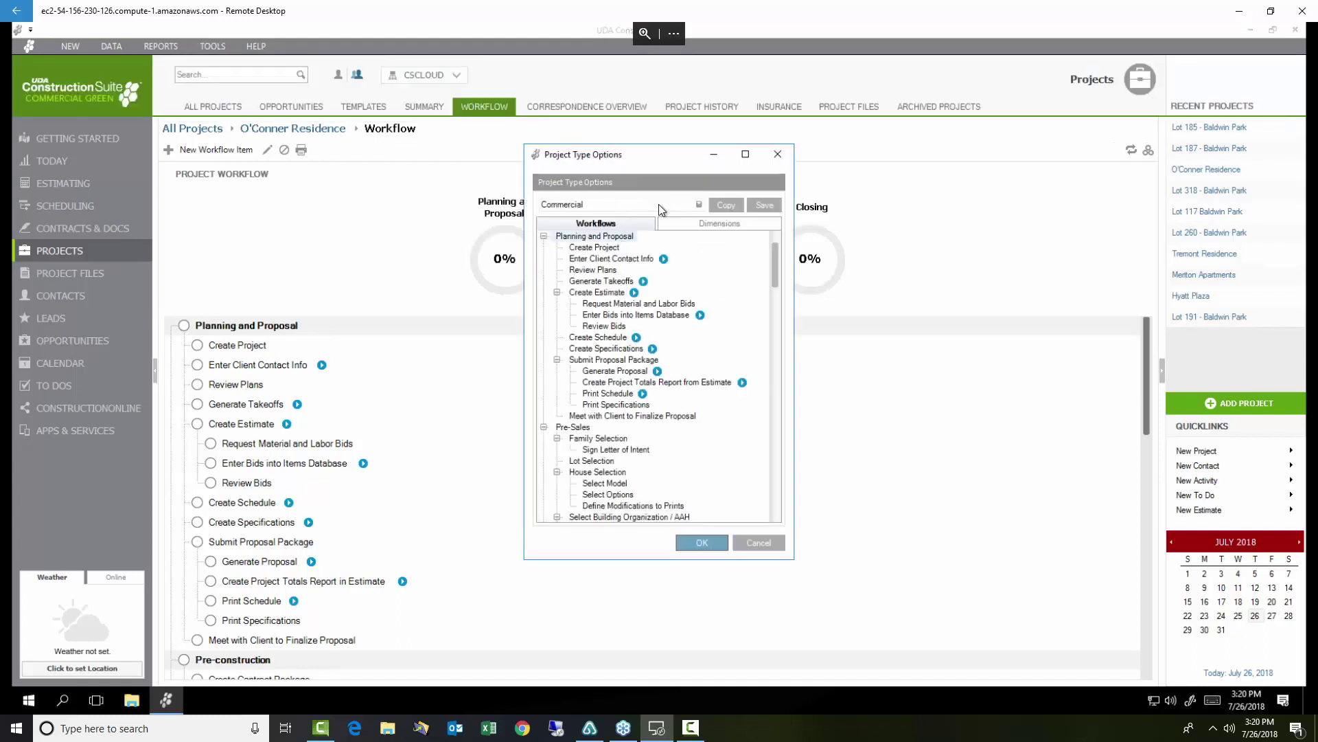
pyautogui.click(699, 204)
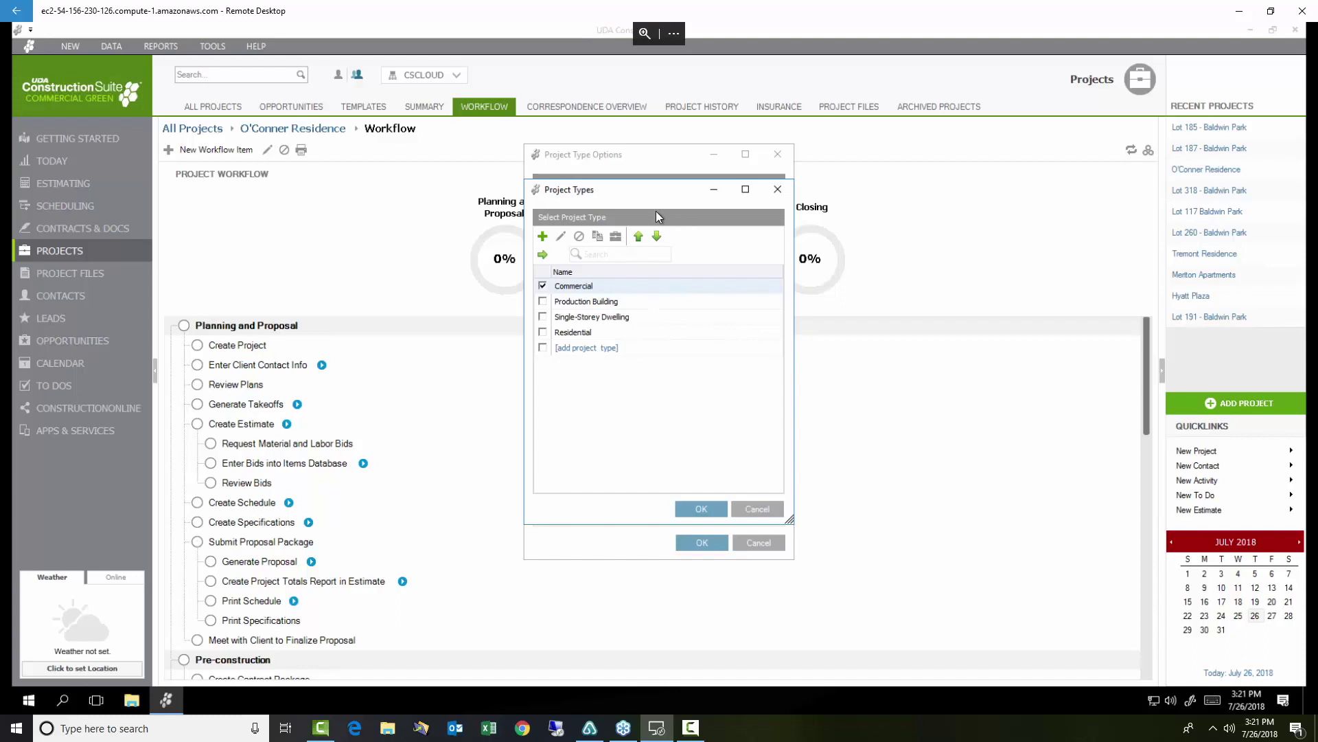
pyautogui.click(778, 190)
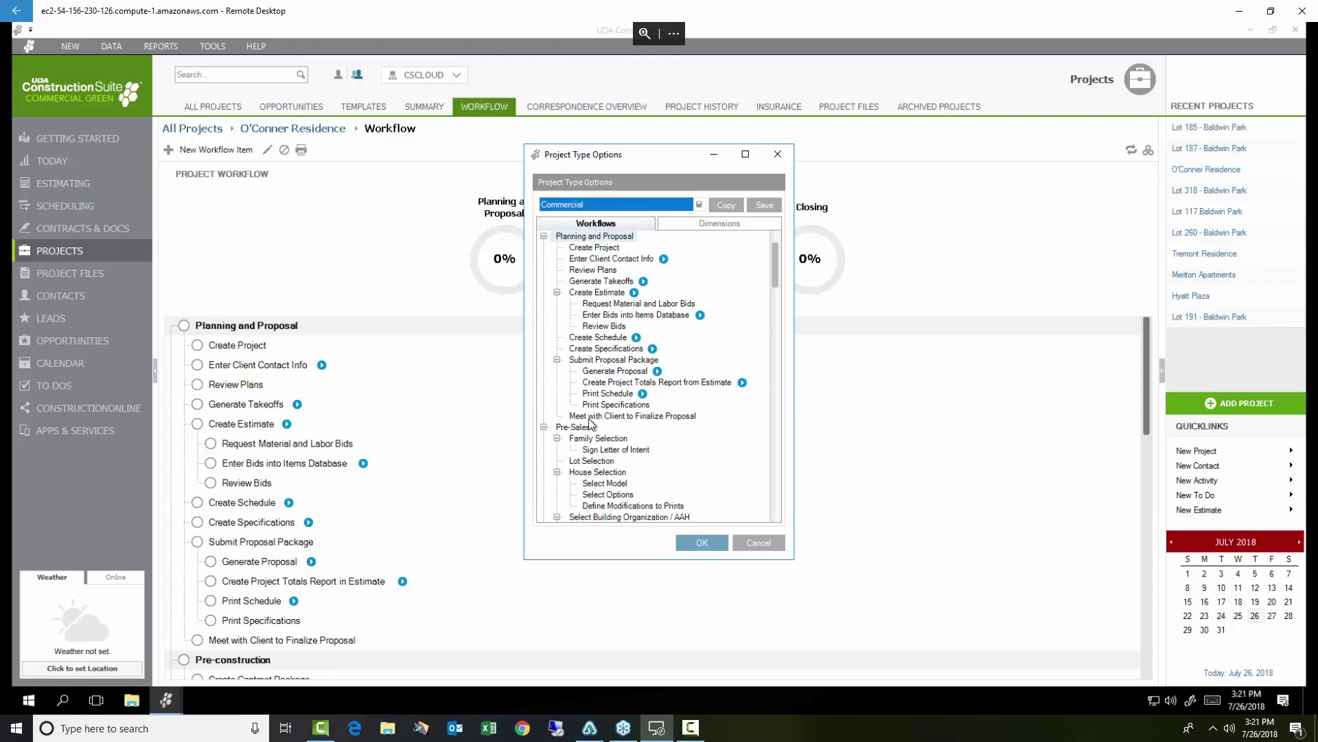
# Examine the Commercial workflow template's Planning and Proposal phase, its Create Estimate and Submit Proposal Package subitems, and the editing commands for its items.
pyautogui.rightClick(577, 250)
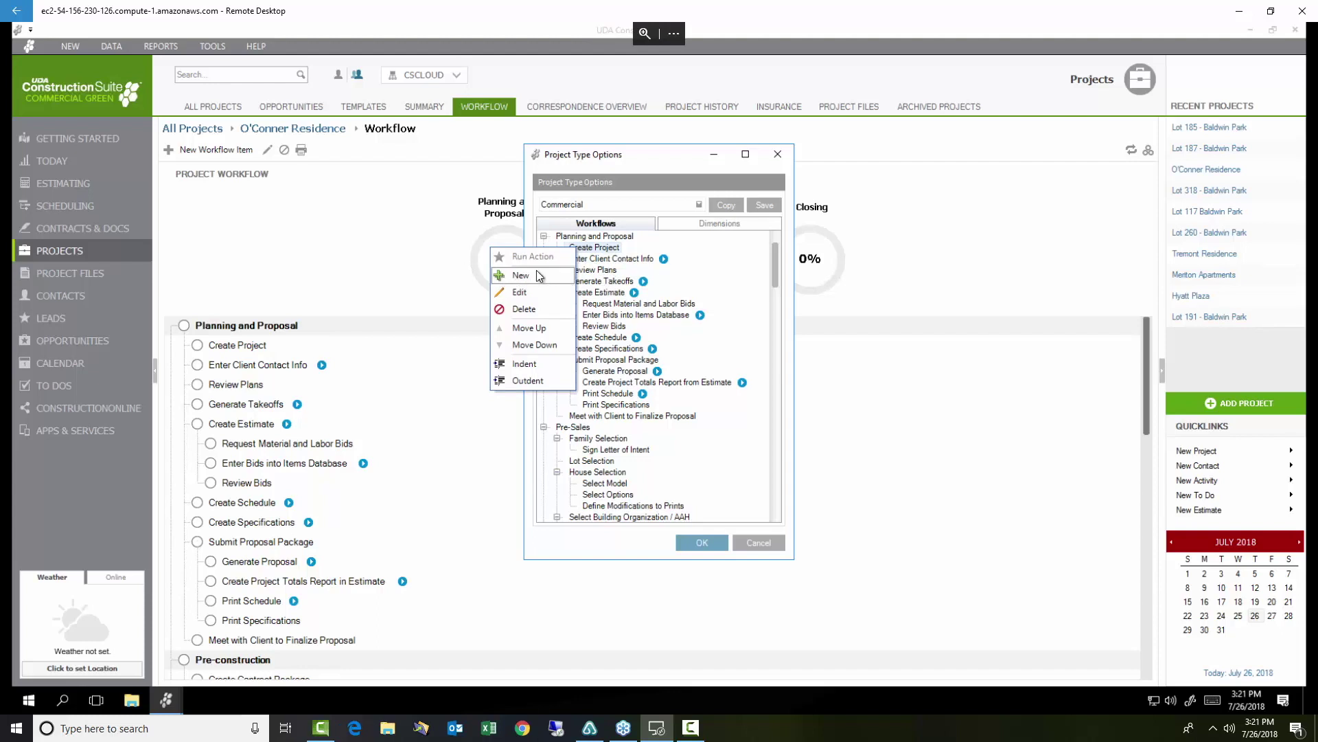
pyautogui.click(597, 281)
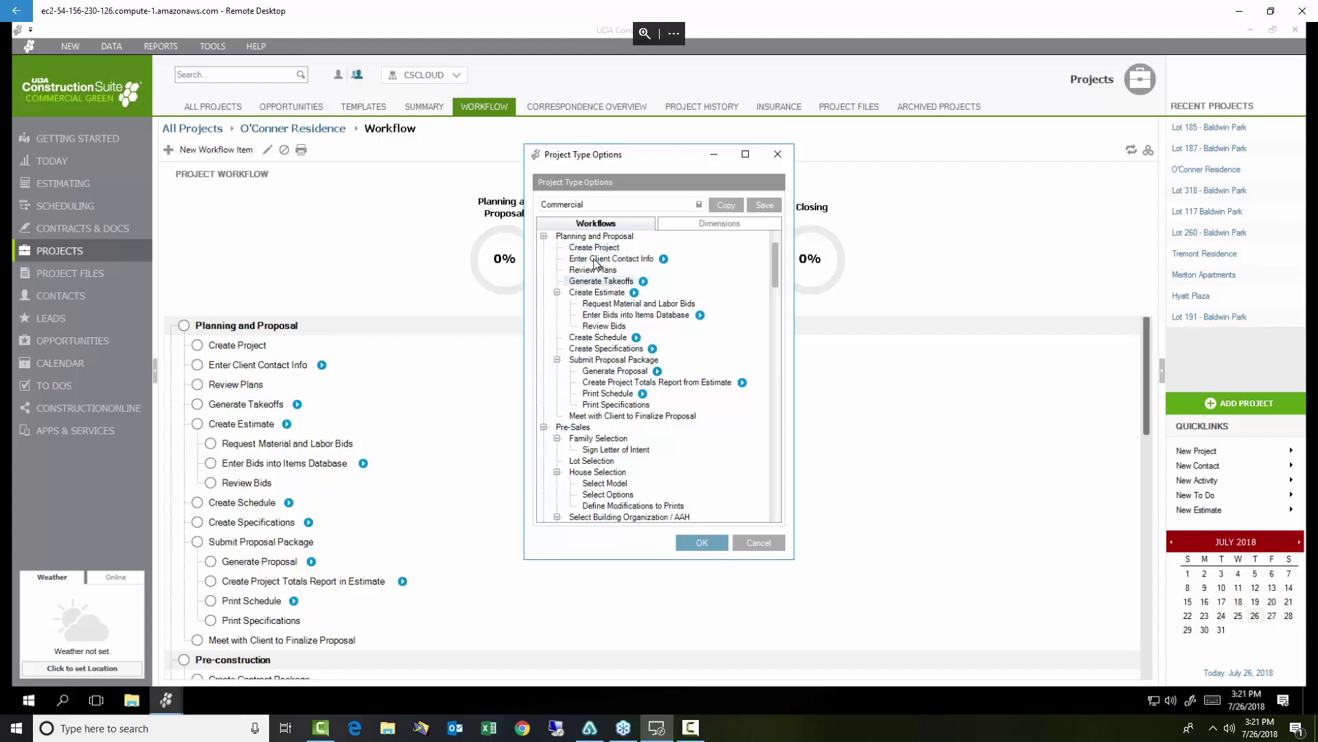
pyautogui.click(544, 237)
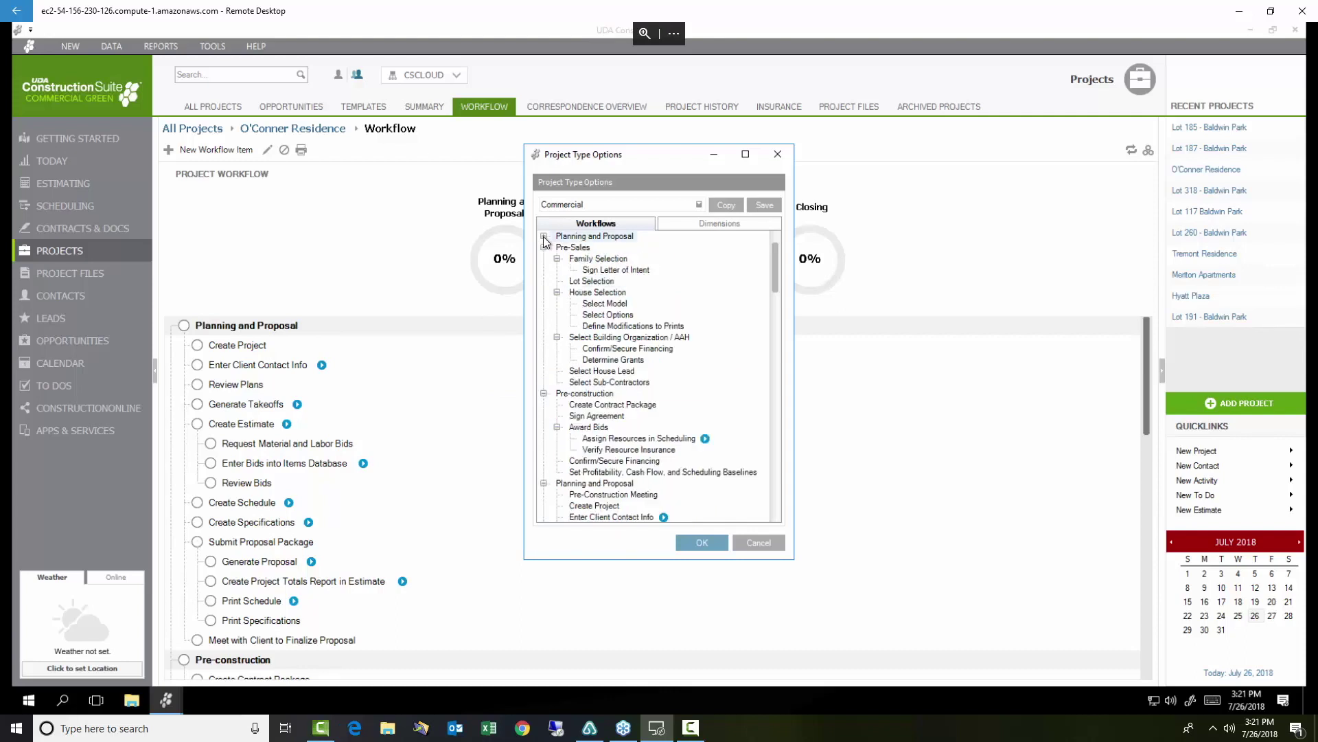
pyautogui.click(544, 236)
pyautogui.click(557, 293)
pyautogui.click(557, 293)
pyautogui.click(557, 360)
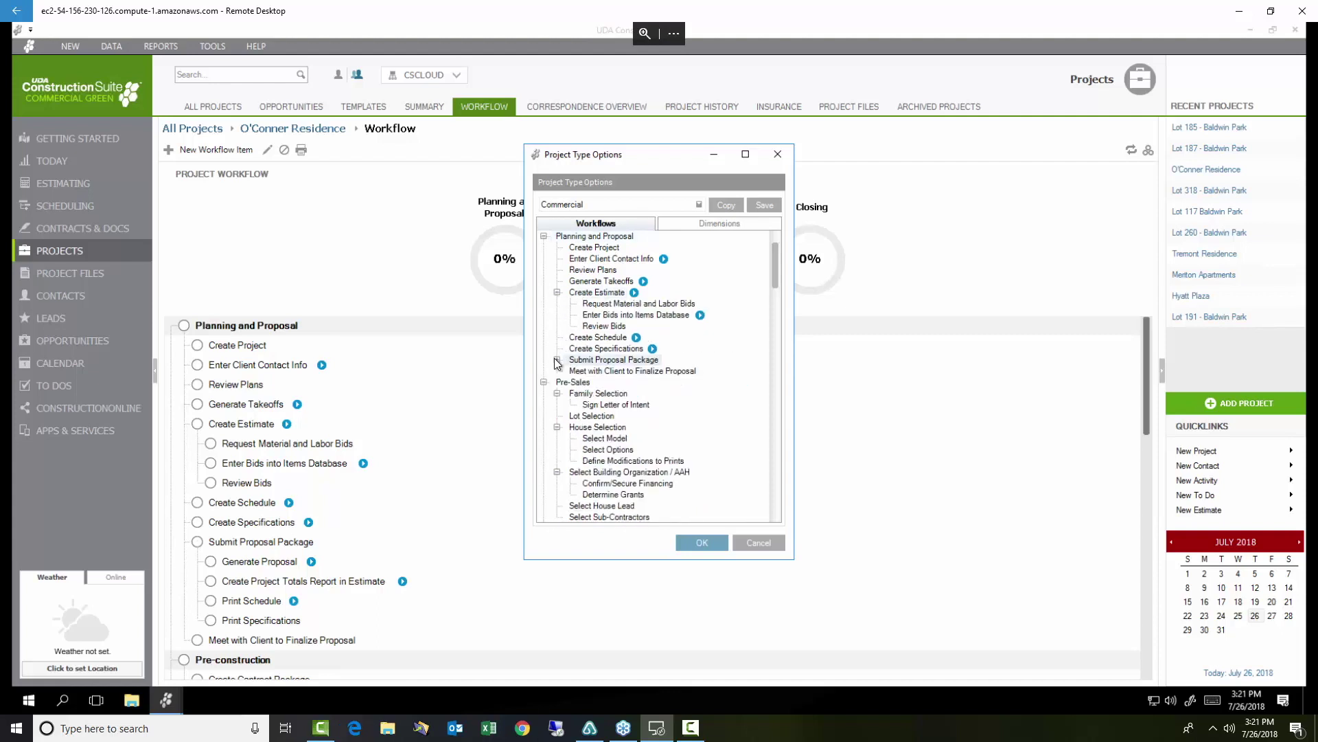
pyautogui.click(543, 236)
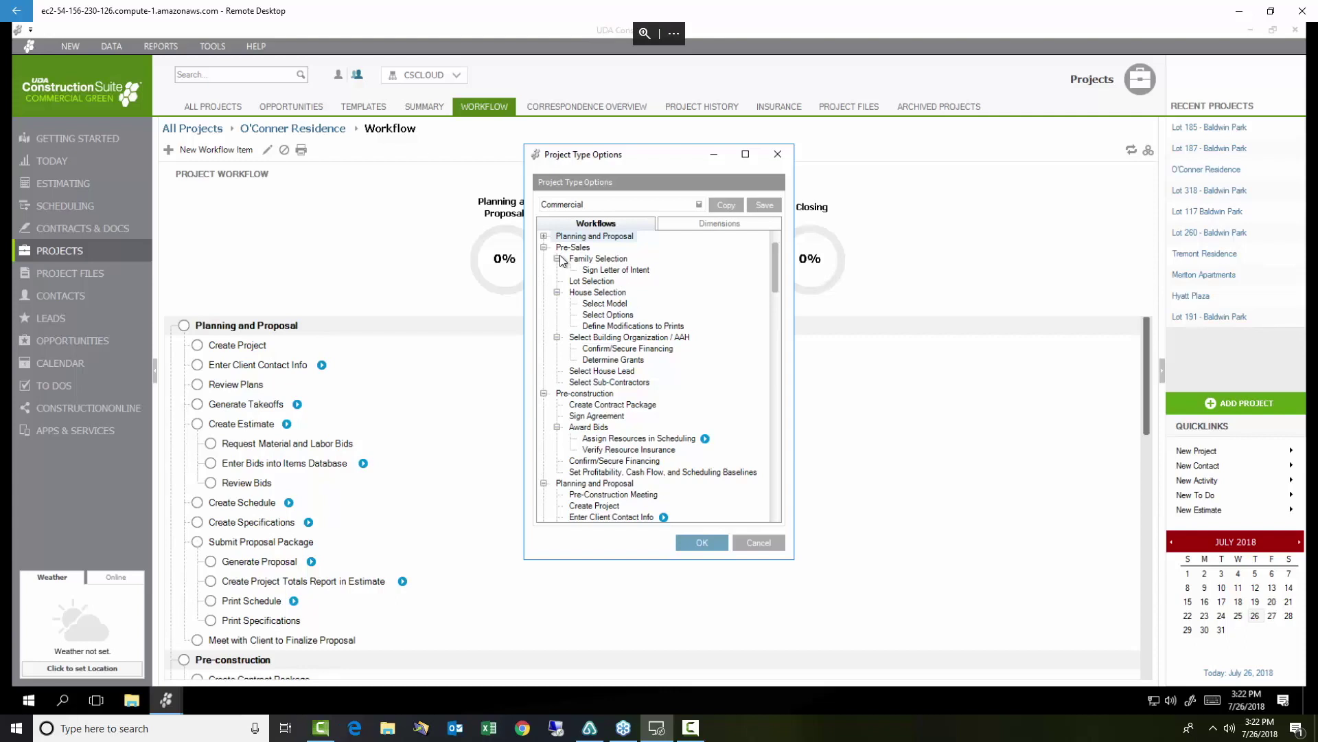
pyautogui.click(544, 236)
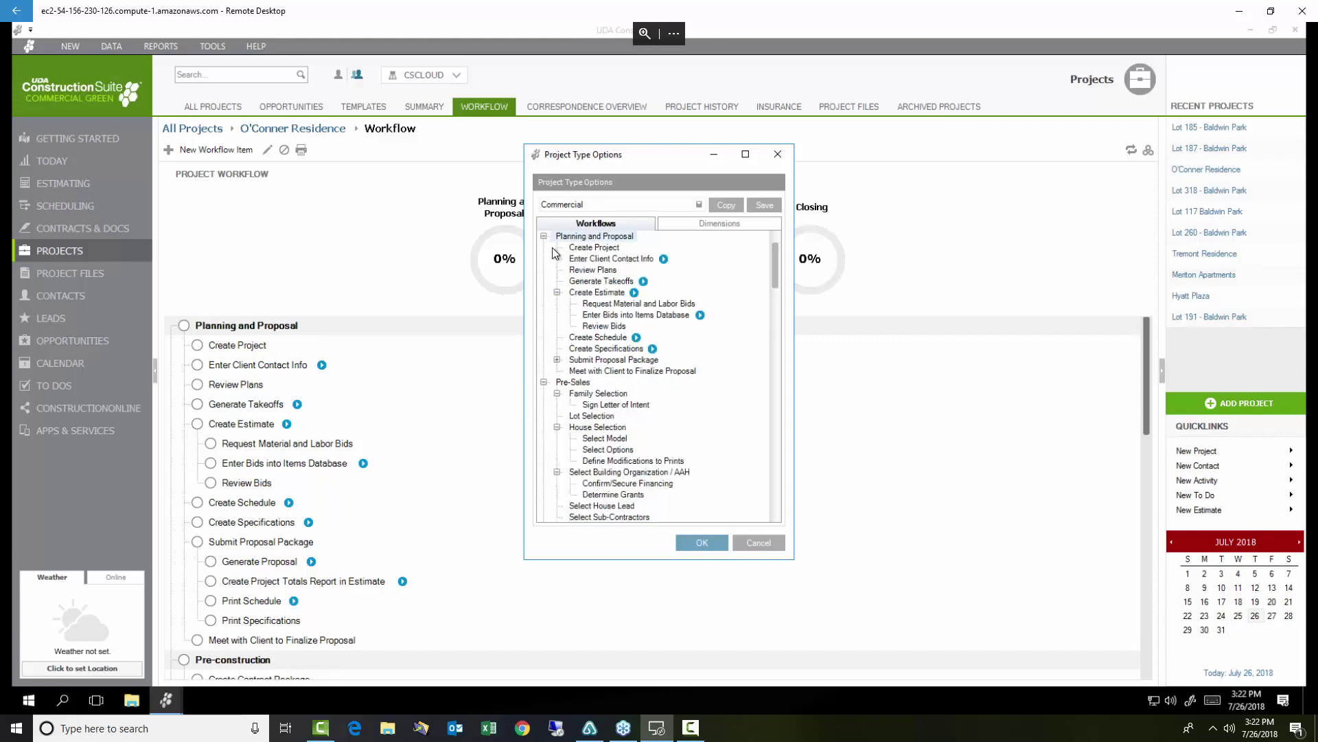
pyautogui.click(558, 360)
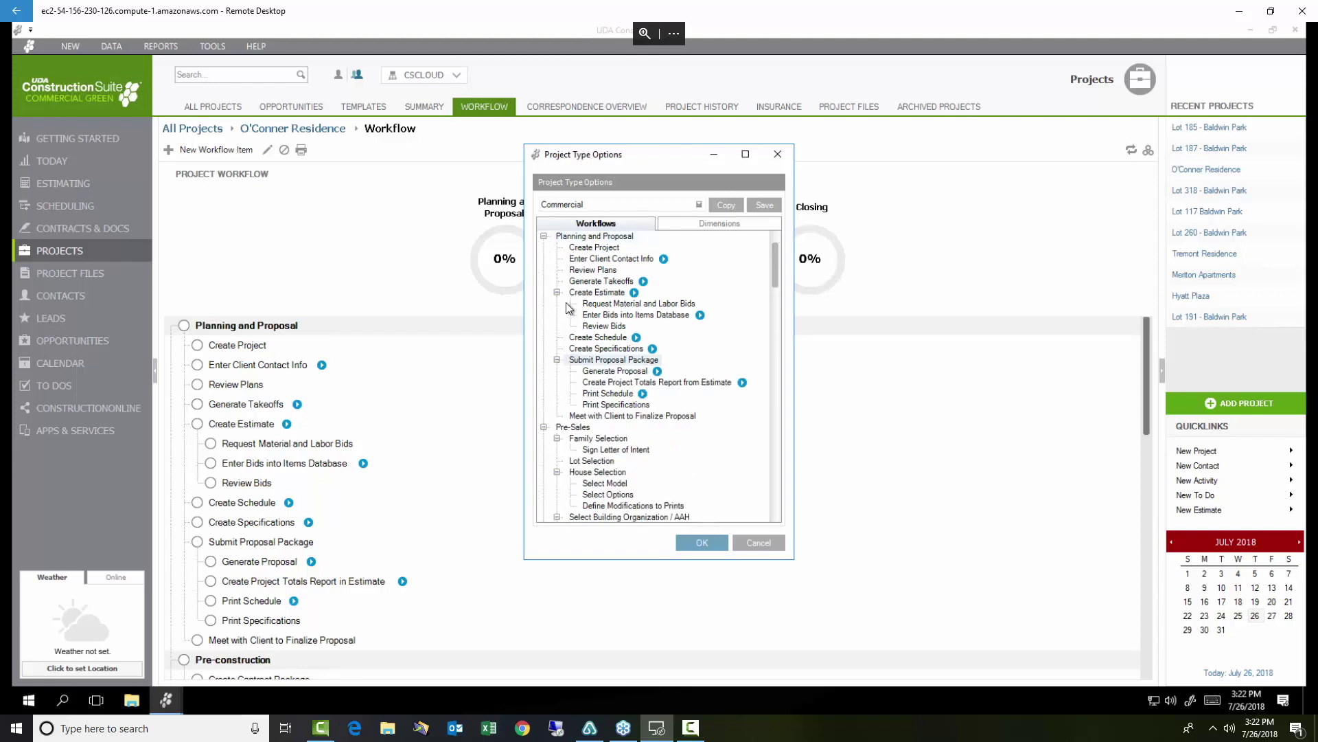
# View the Launch Template choices for the Enter Client Contact Info workflow item without saving any change.
pyautogui.rightClick(575, 263)
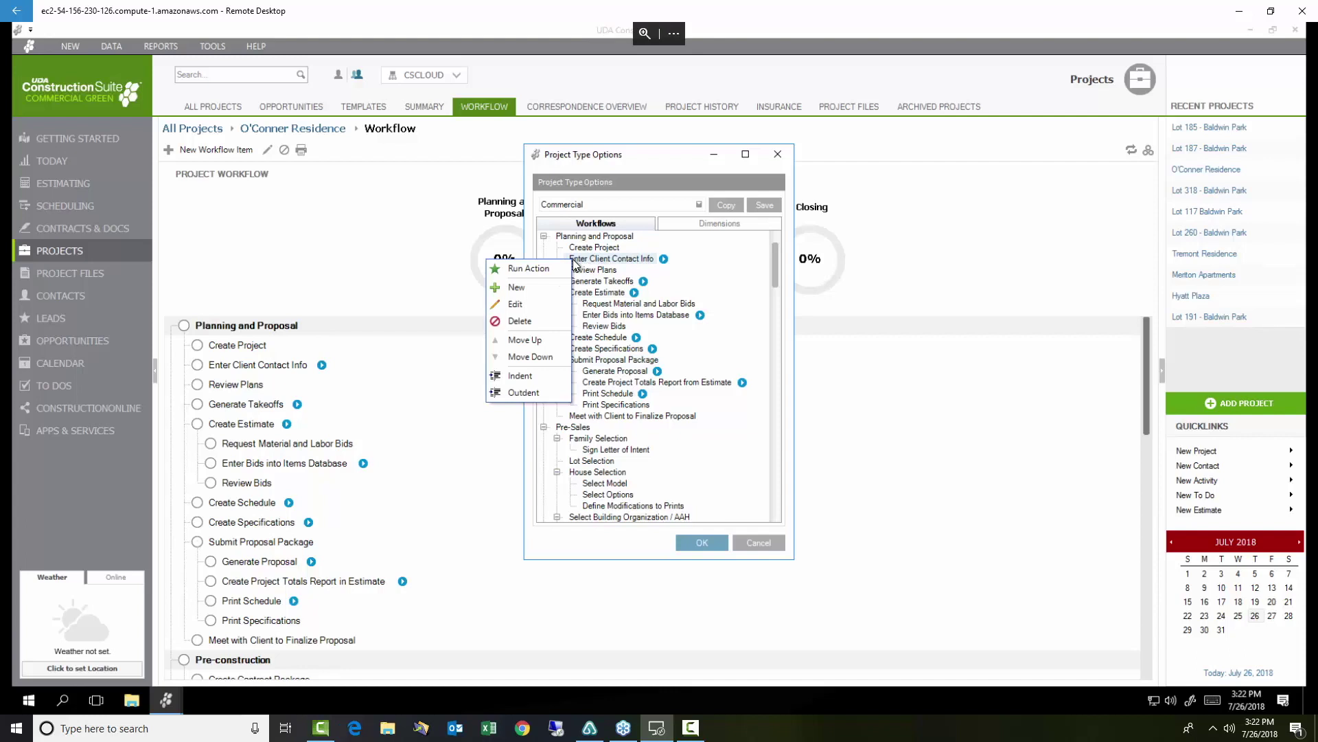
pyautogui.click(528, 309)
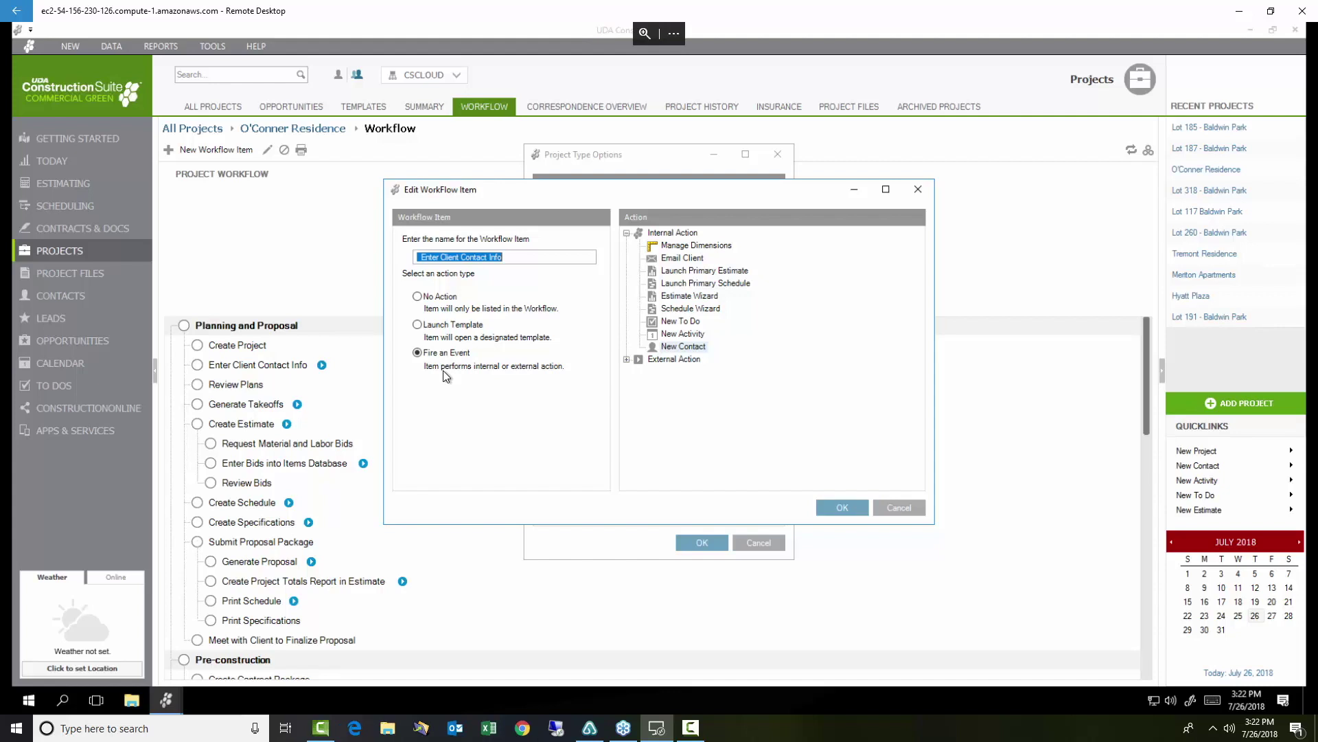
pyautogui.click(419, 327)
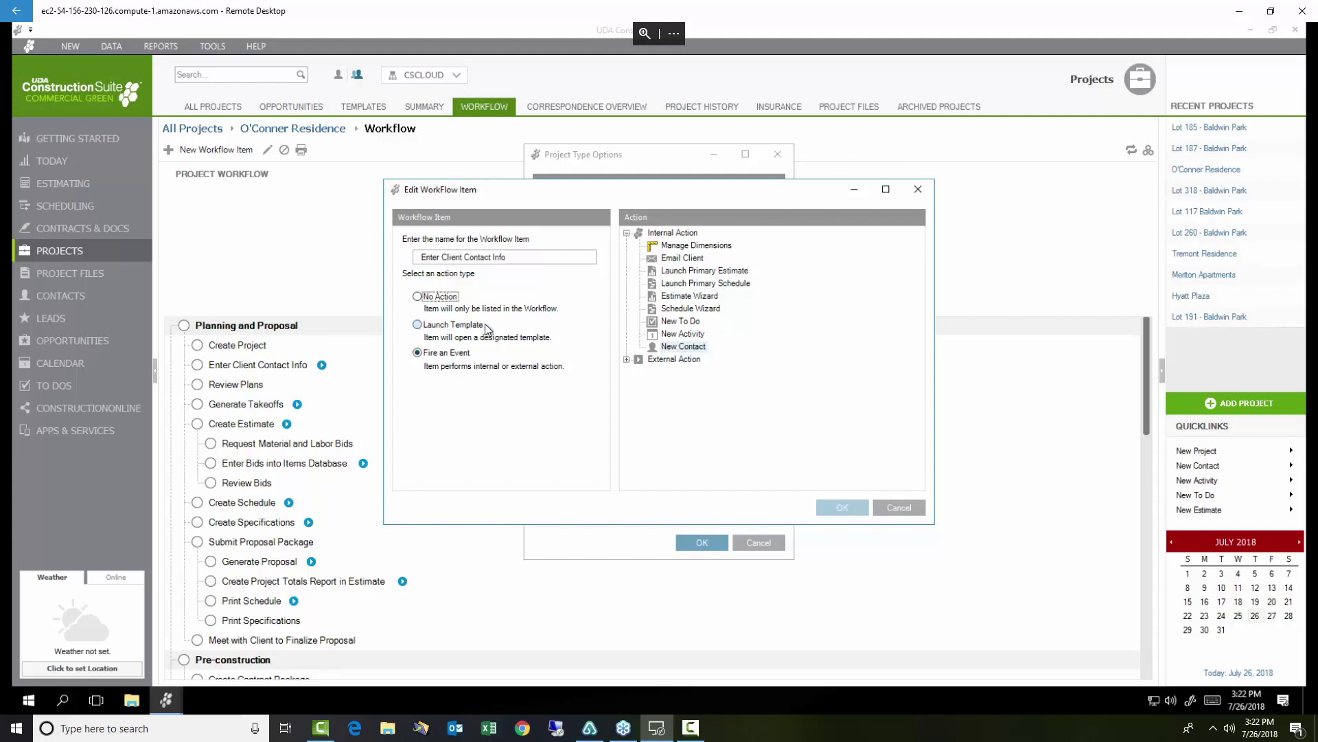
pyautogui.press('Down')
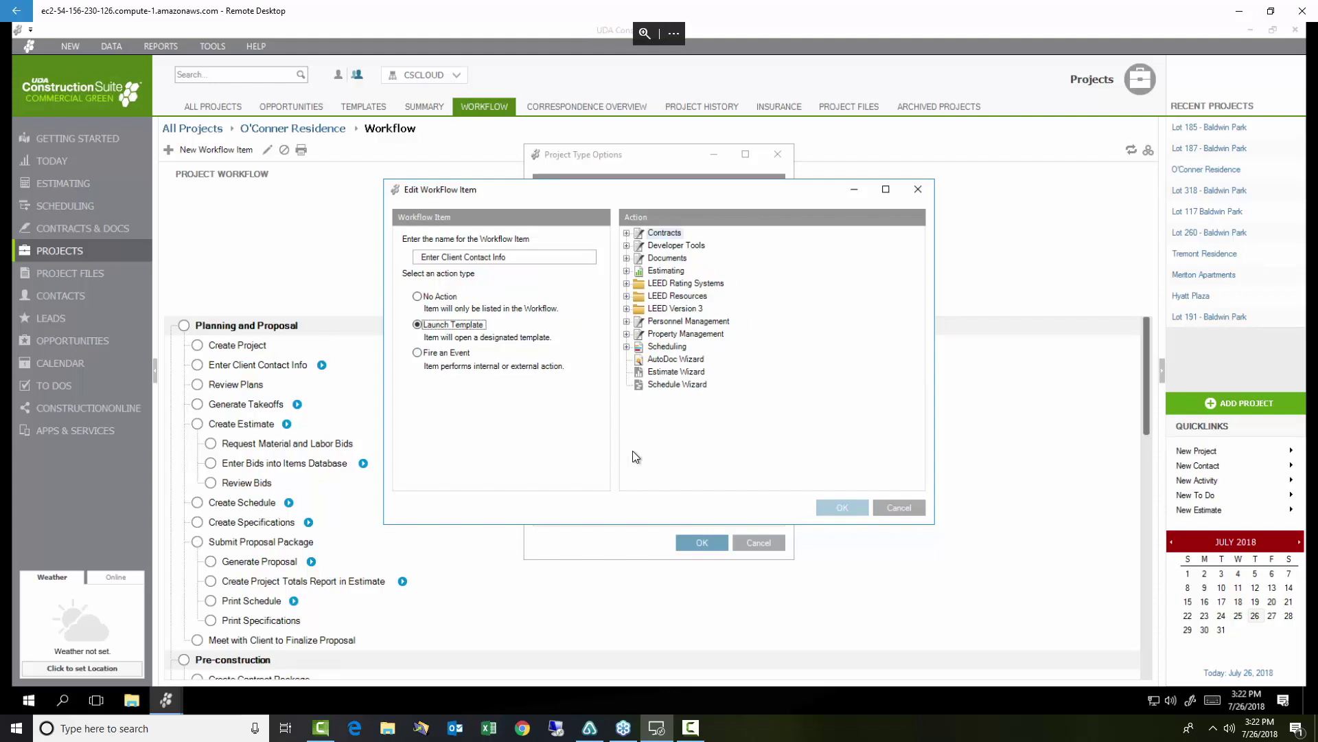
pyautogui.click(903, 507)
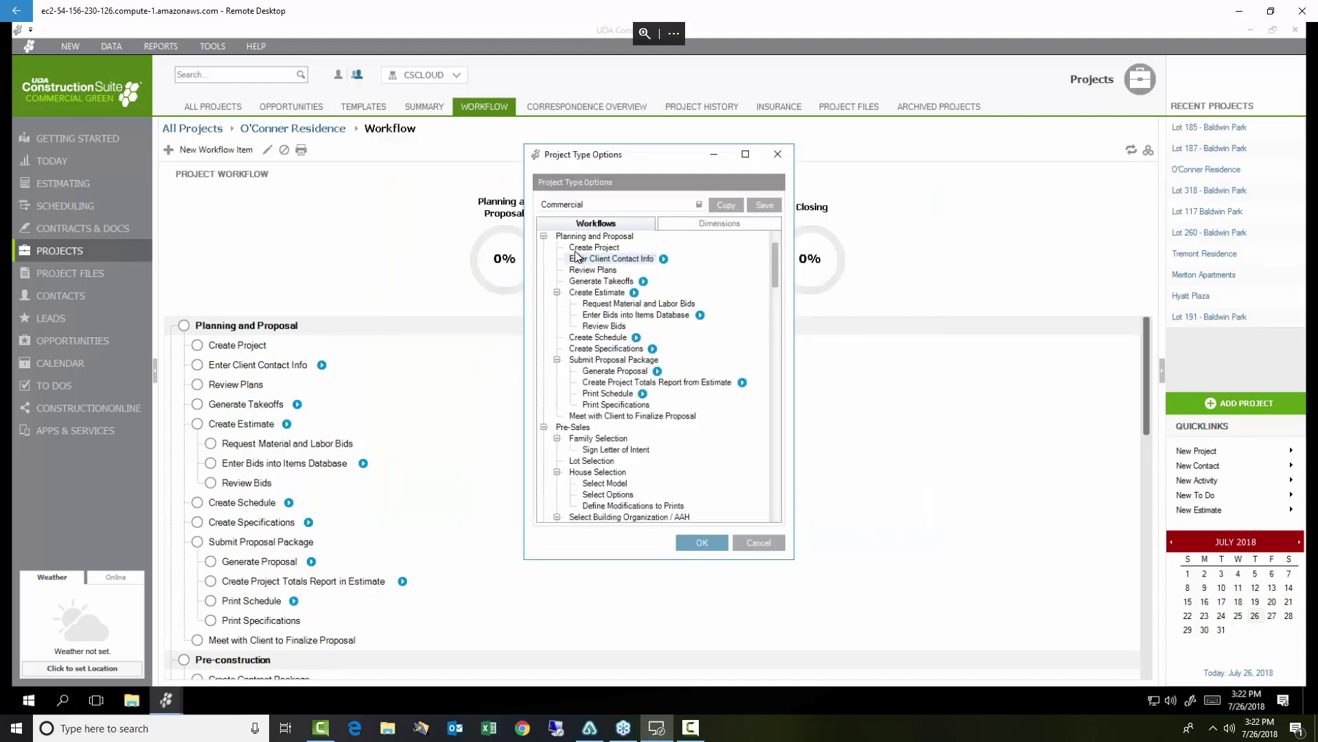
# Make the Create Estimate workflow item launch the Commercial Master template from the Commercial estimating templates.
pyautogui.rightClick(596, 296)
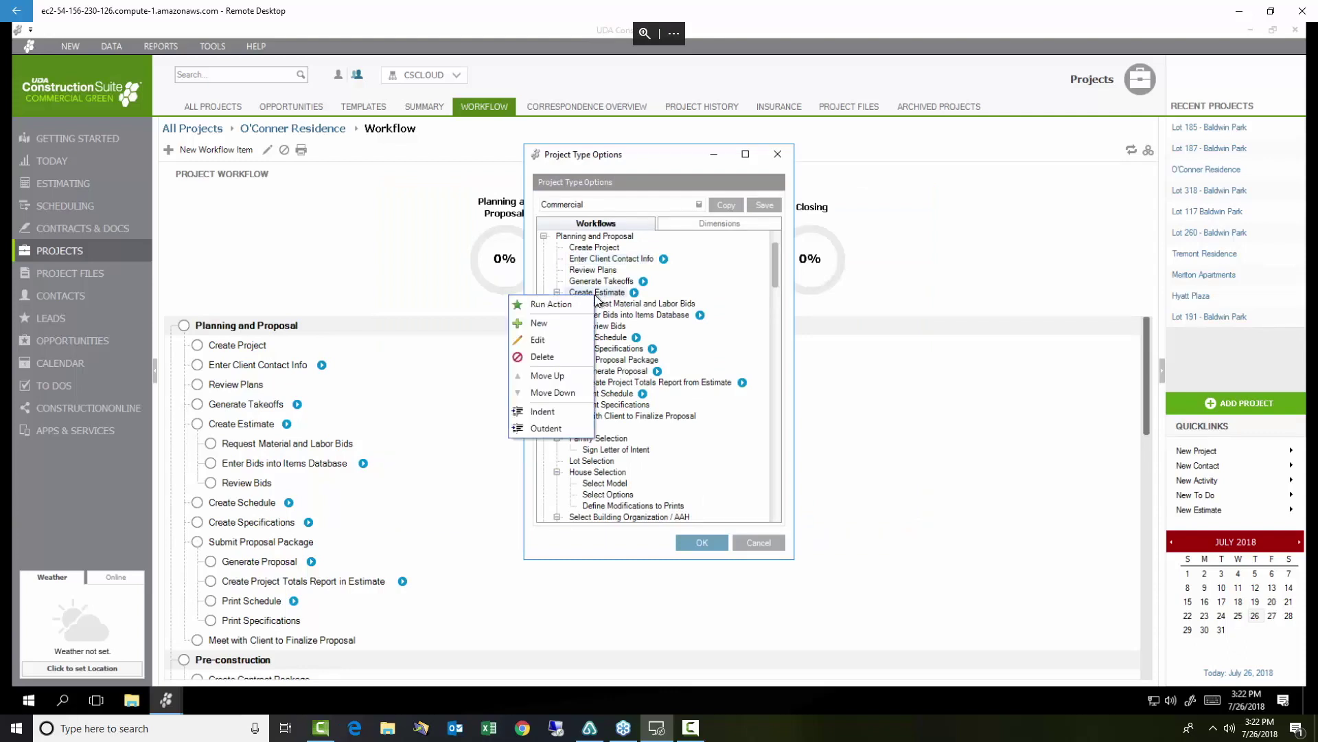
pyautogui.click(533, 344)
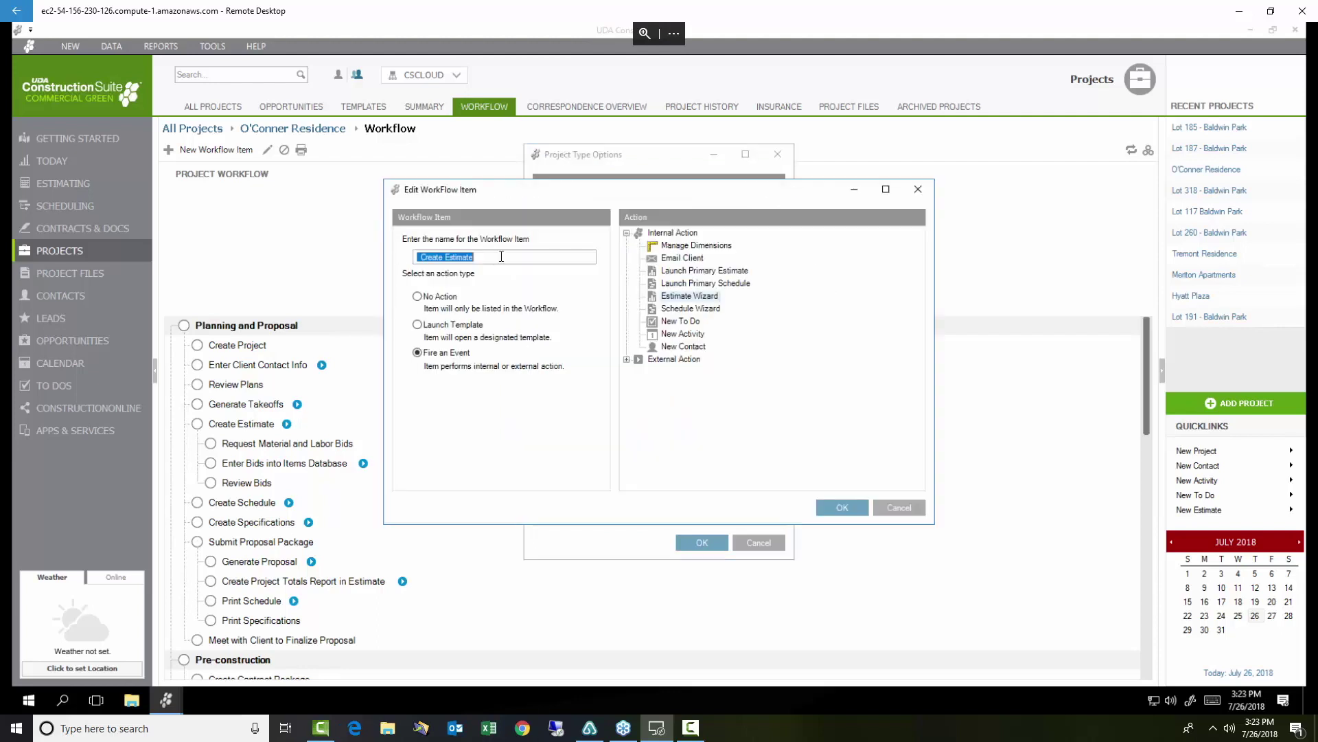
pyautogui.click(418, 325)
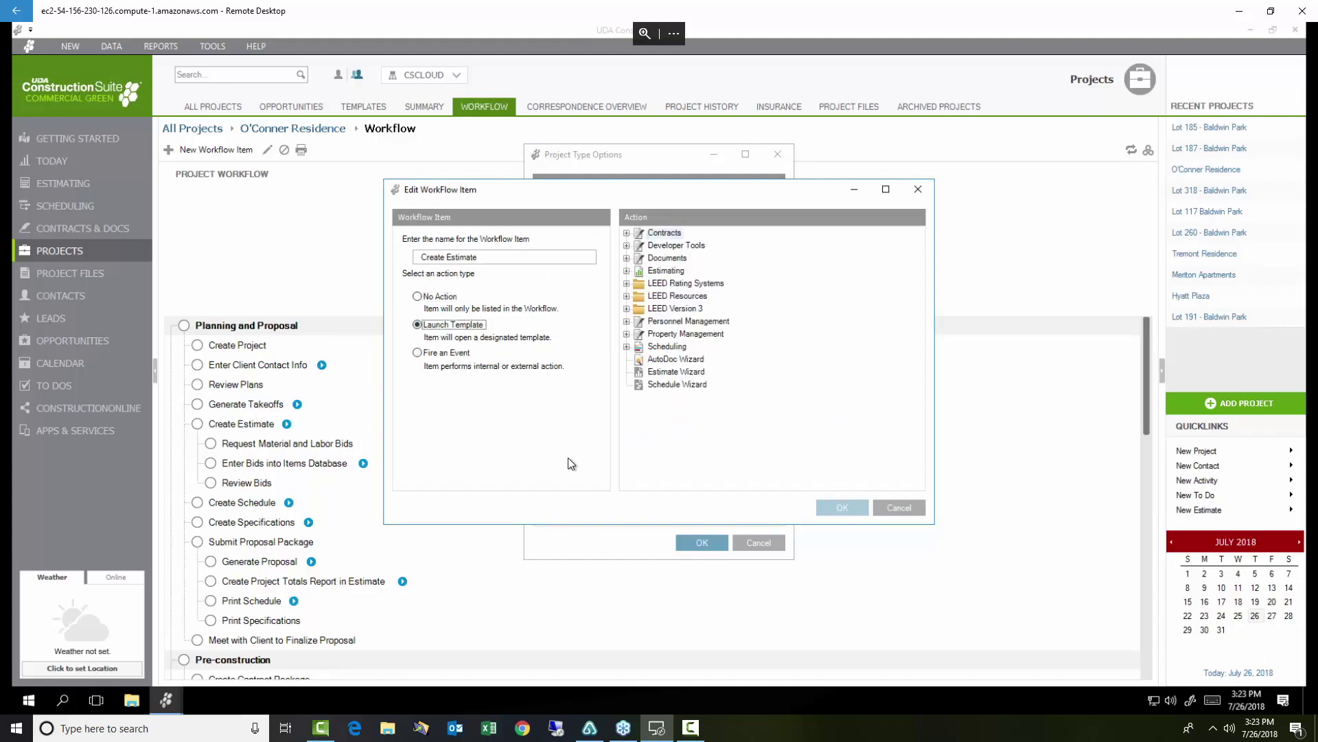
pyautogui.click(627, 271)
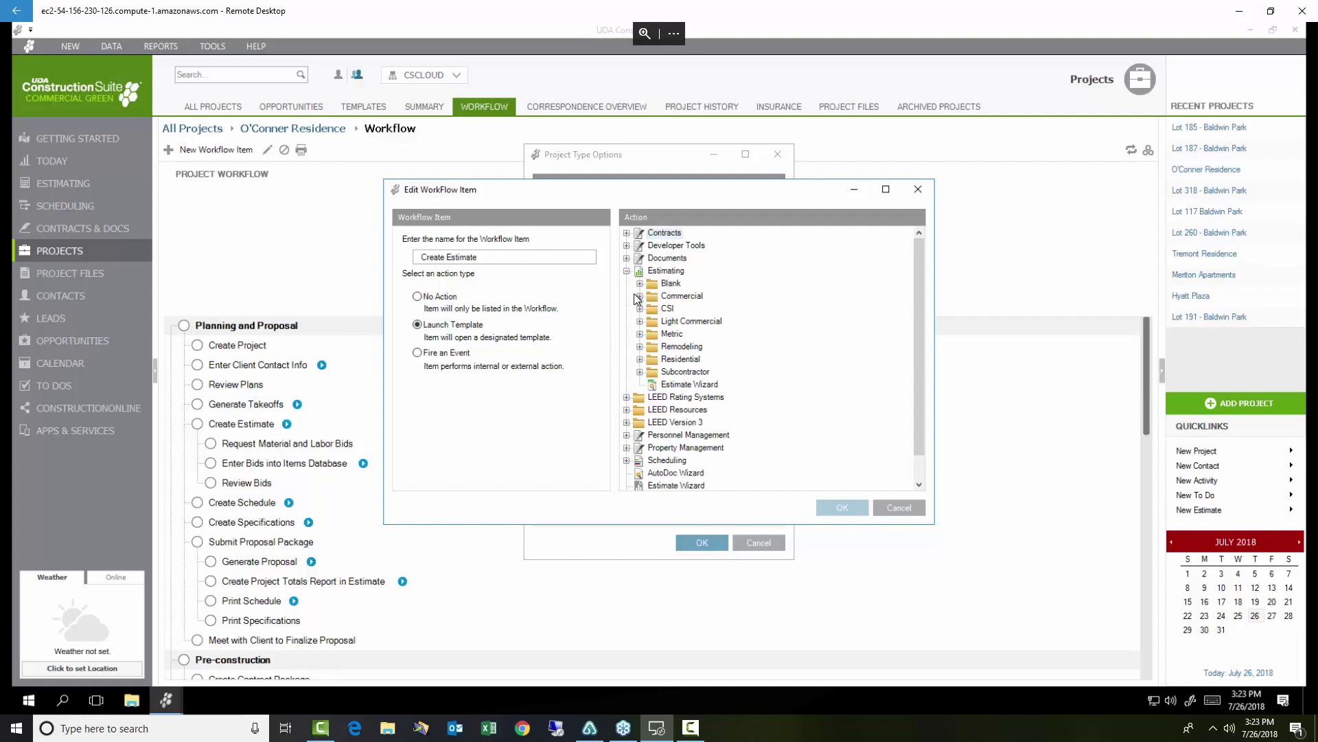
pyautogui.click(639, 295)
pyautogui.click(704, 310)
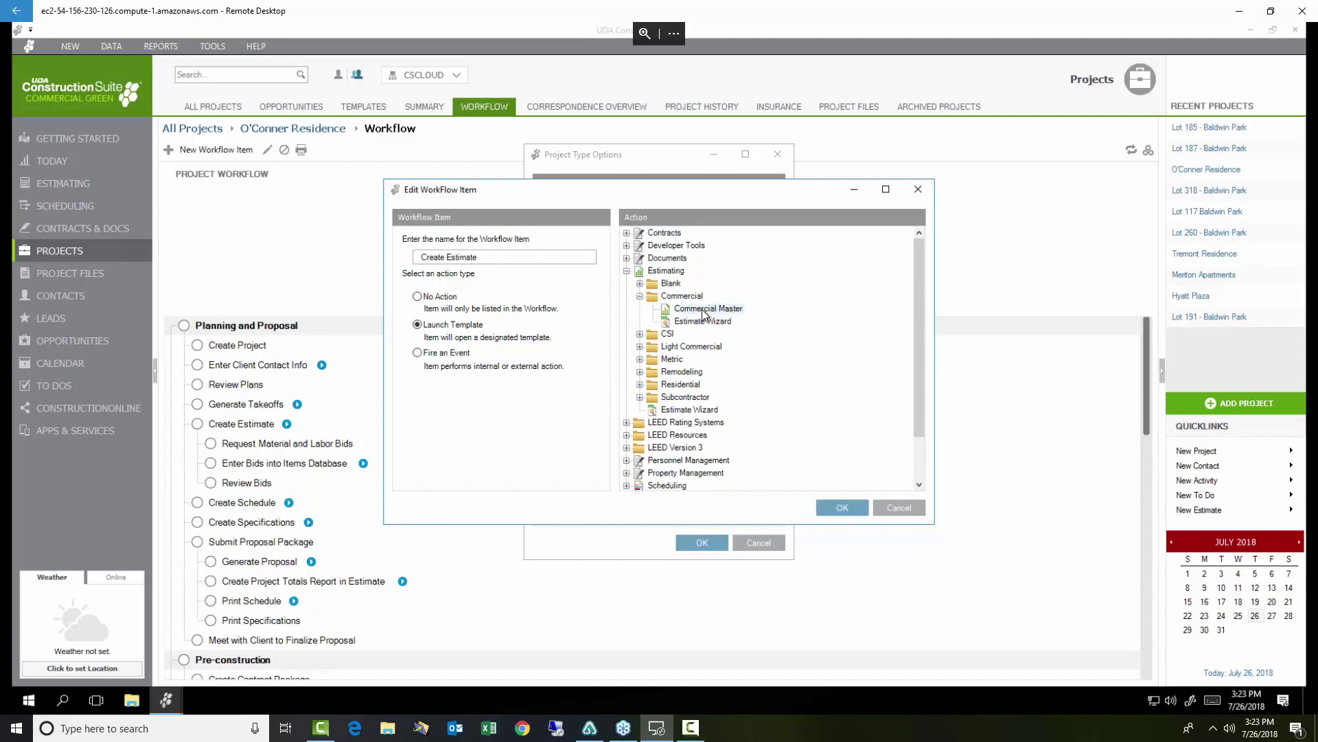
pyautogui.click(828, 509)
# View the Launch a Program external action for the Generate Takeoffs workflow item, including its executable file selection, without choosing a file.
pyautogui.moveTo(633, 299)
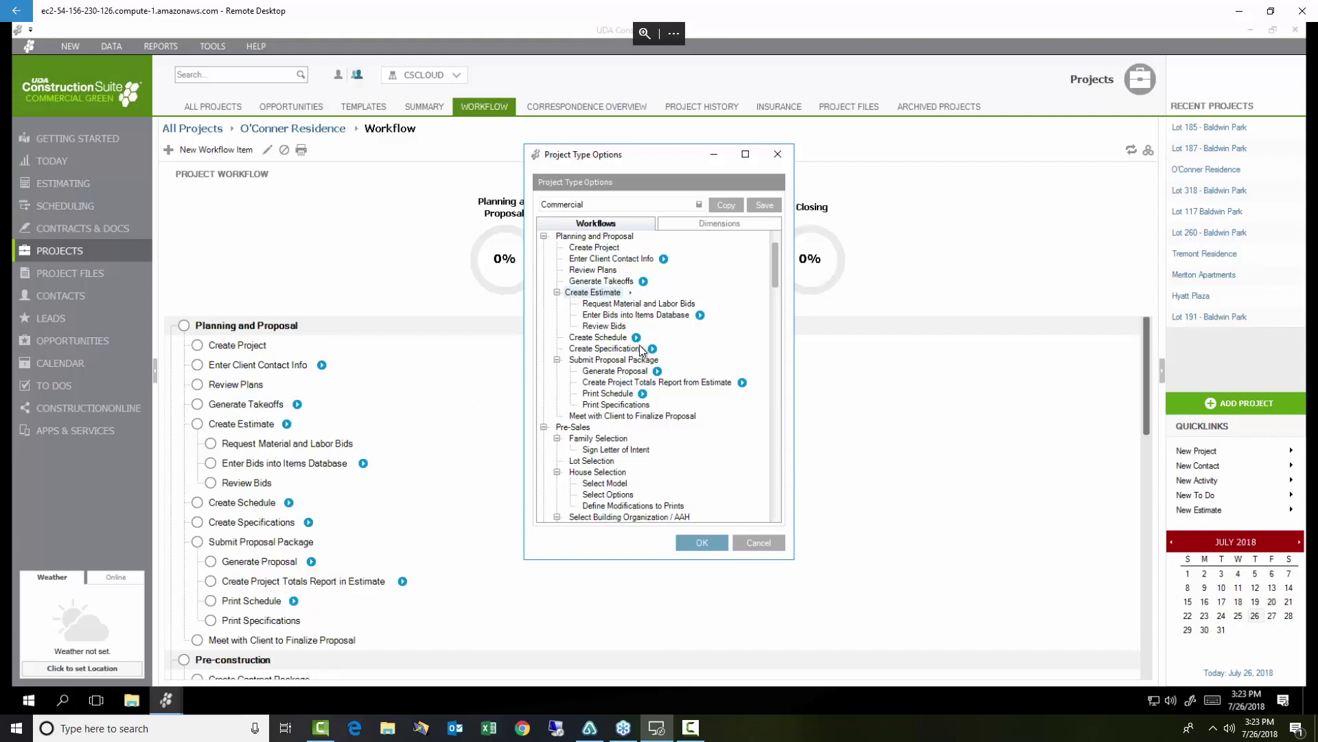
pyautogui.moveTo(605, 360)
pyautogui.rightClick(580, 286)
pyautogui.click(529, 327)
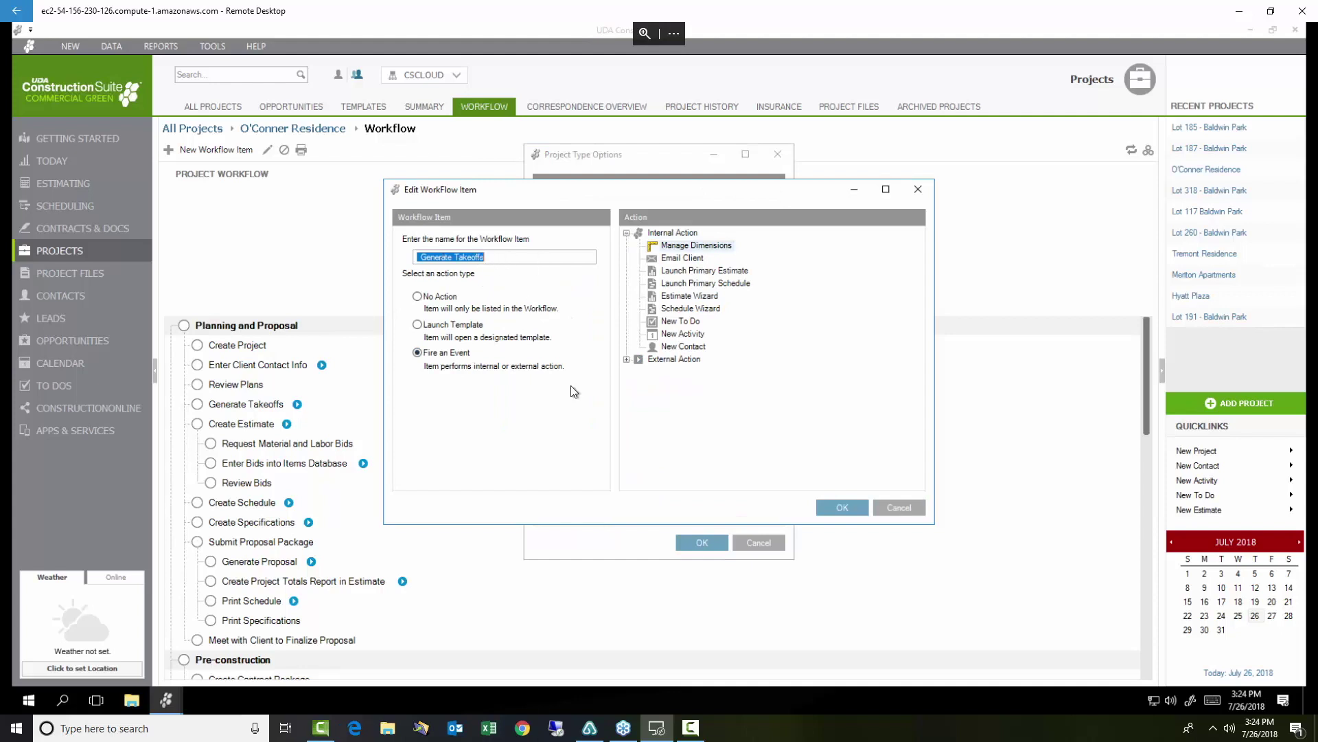
pyautogui.click(625, 360)
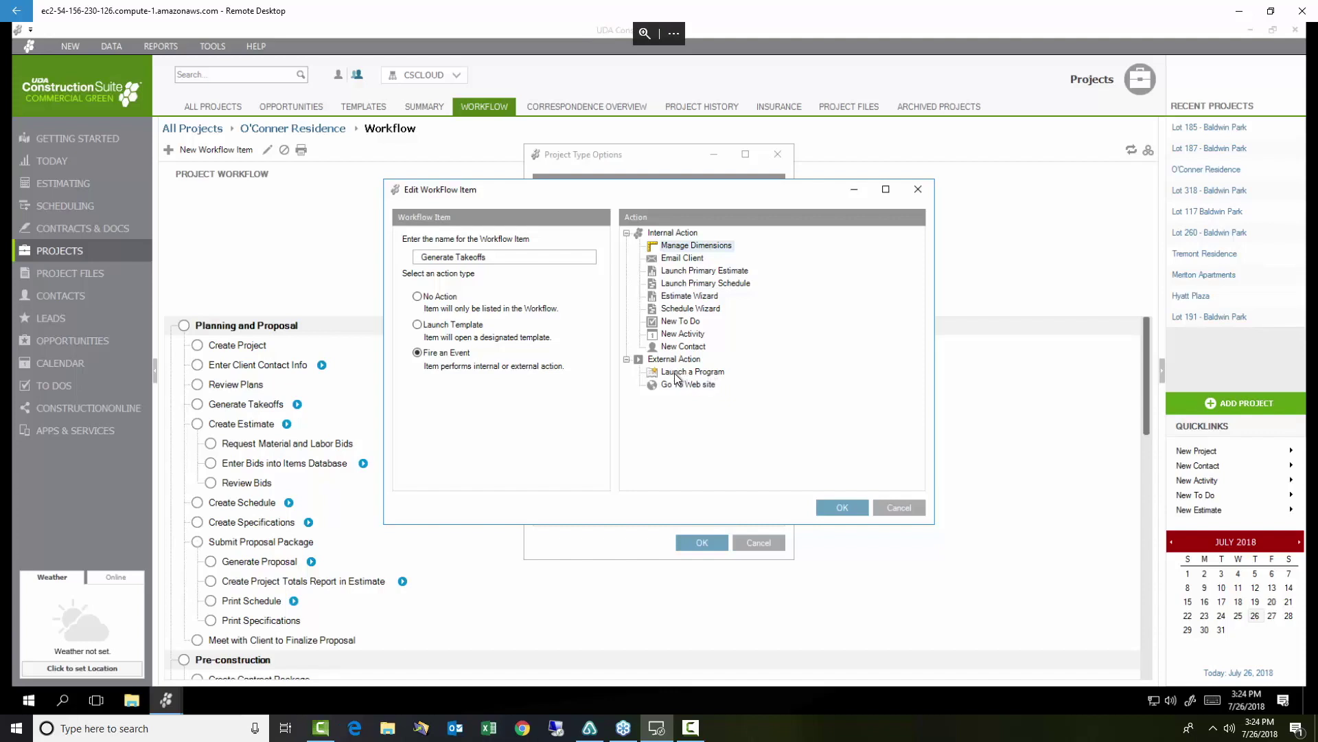
pyautogui.click(683, 371)
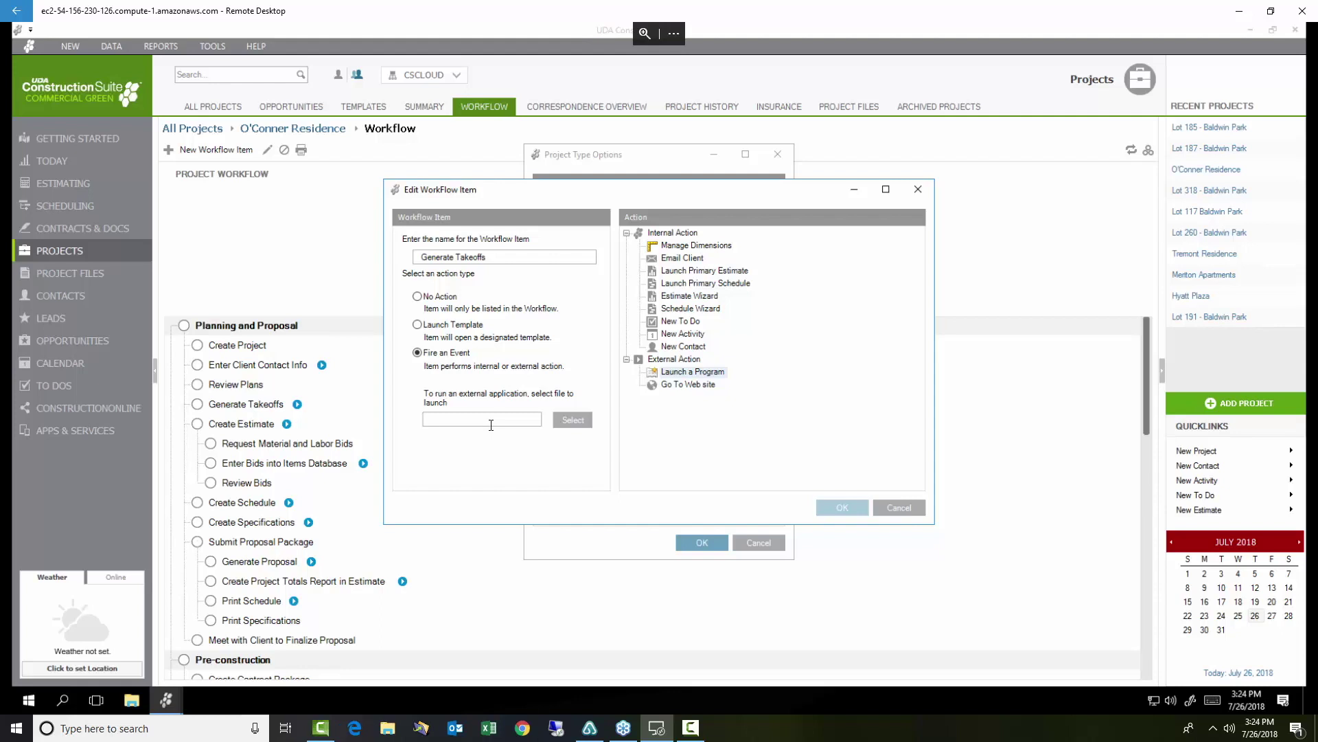
pyautogui.click(563, 422)
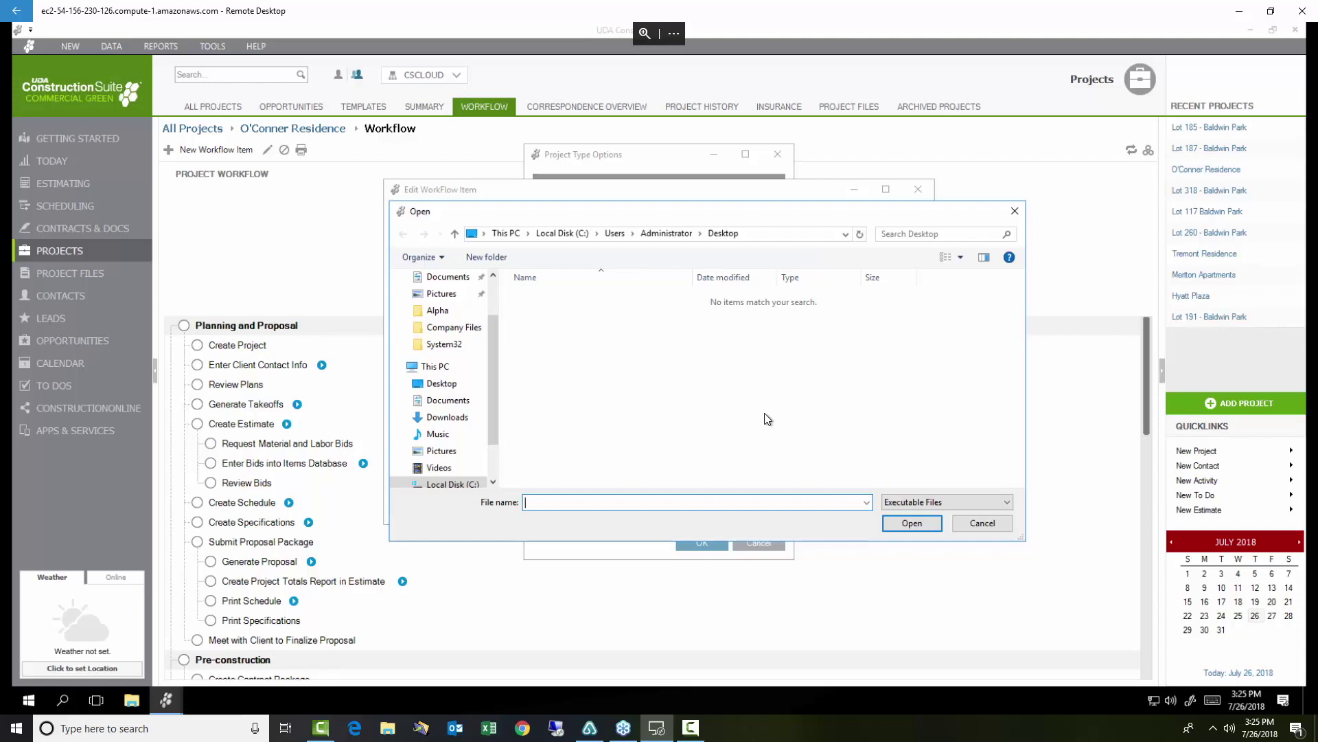
pyautogui.click(977, 526)
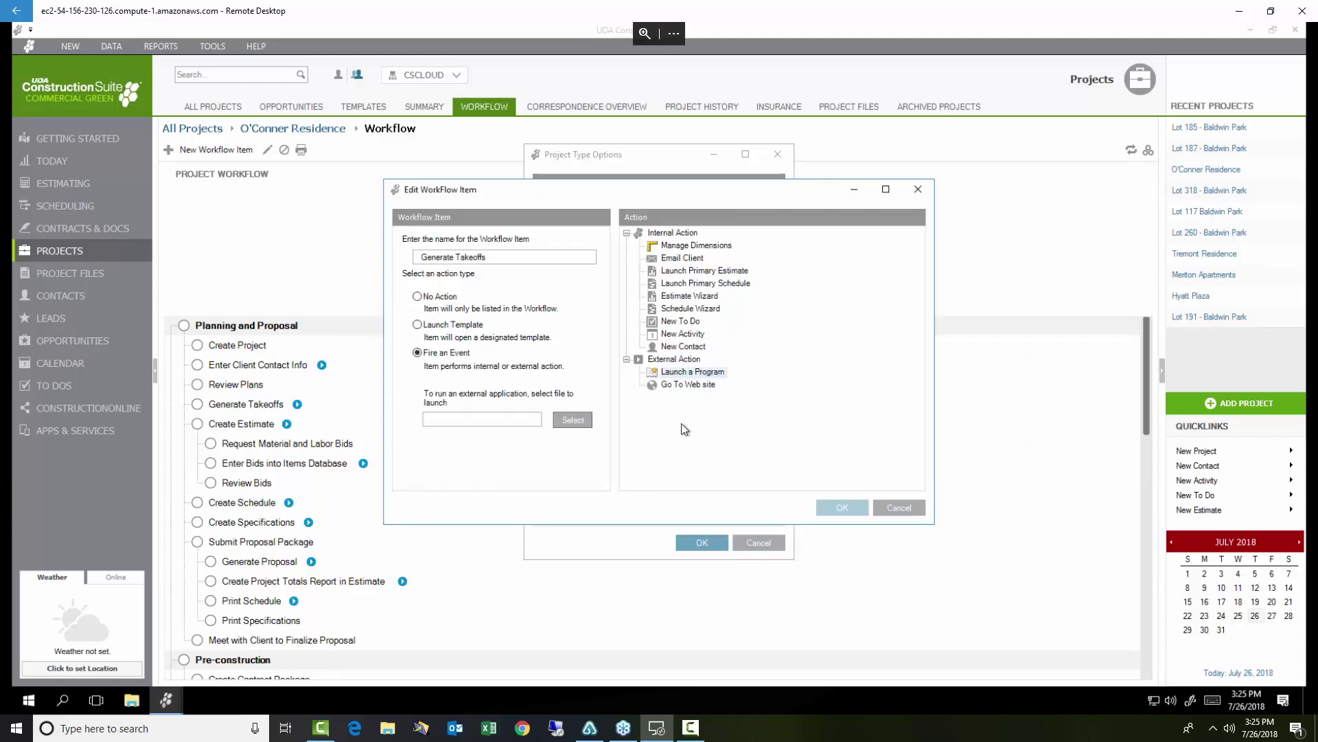
# View the Go To Web site action for Generate Takeoffs and leave the item and project type options without saving.
pyautogui.click(666, 385)
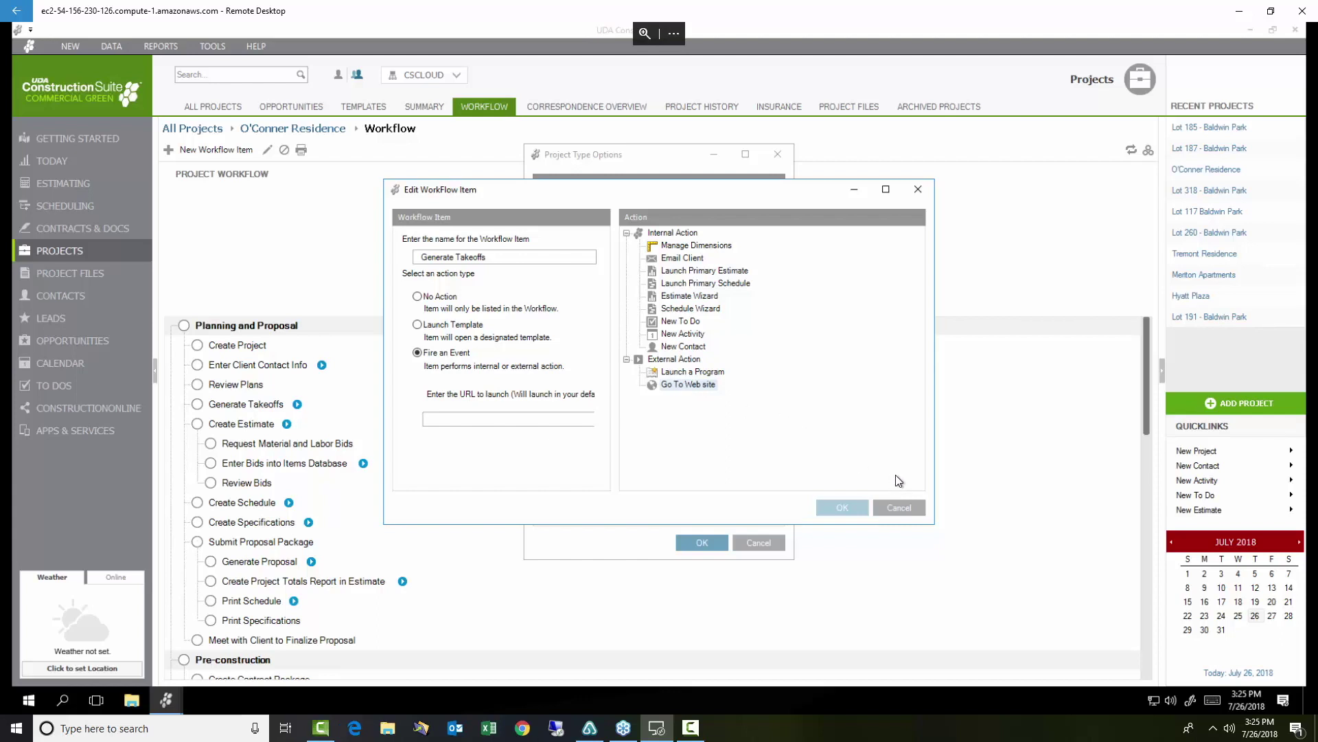
pyautogui.click(896, 506)
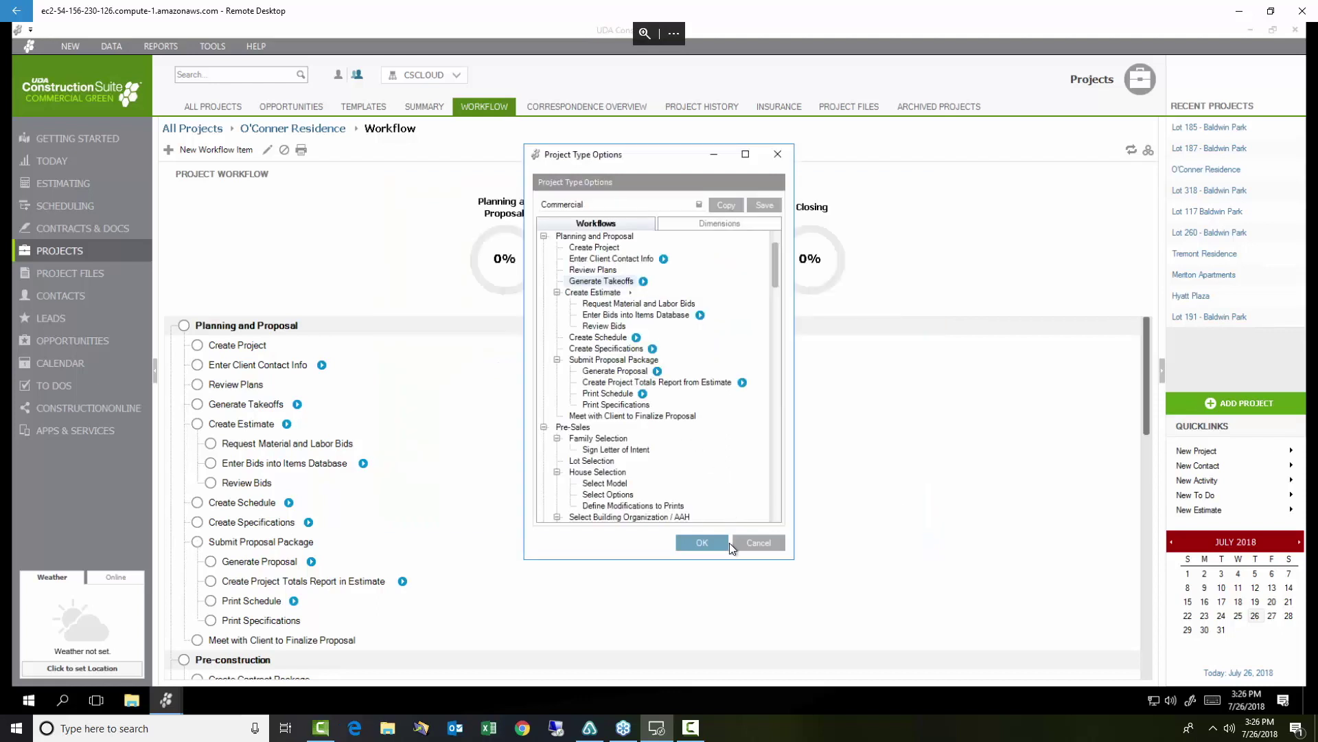
pyautogui.click(758, 542)
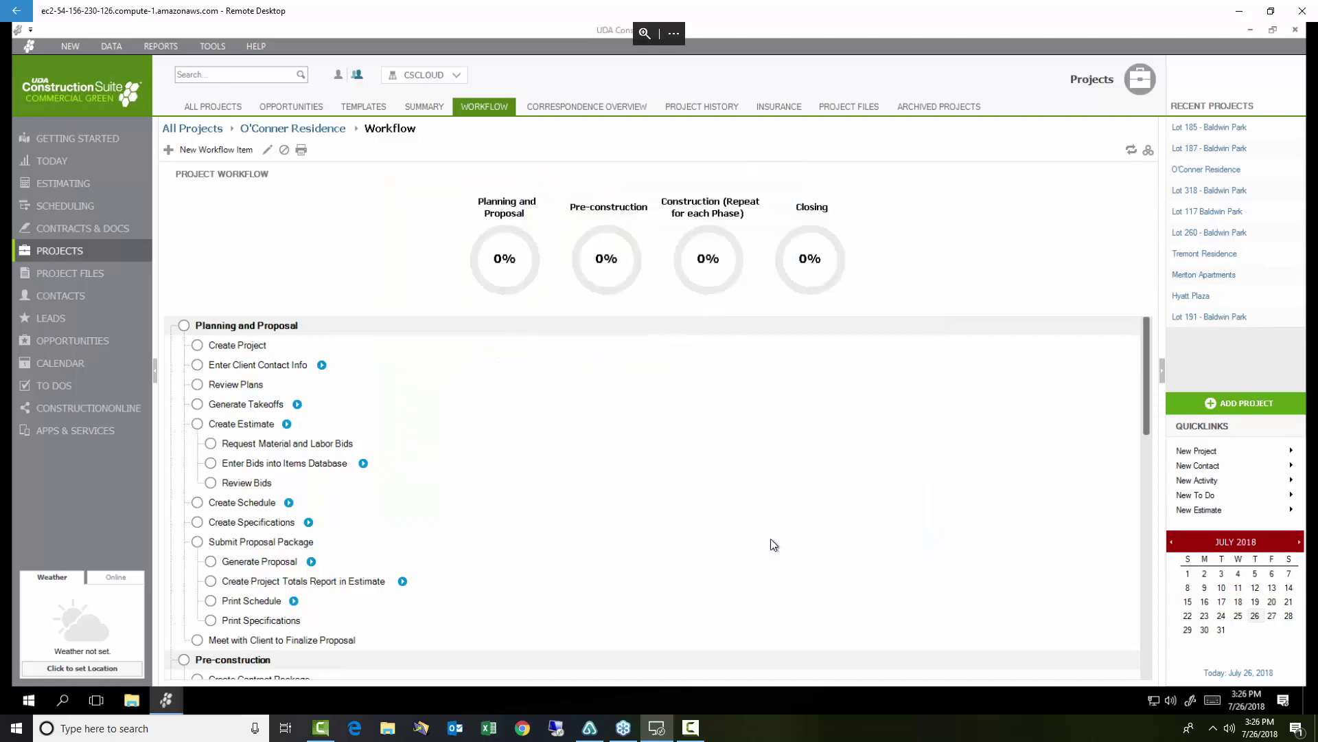
# Mark Create Project, Enter Client Contact Info, Review Plans and Generate Takeoffs as completed and check them in the O'Conner Residence project history.
pyautogui.click(197, 345)
pyautogui.click(197, 365)
pyautogui.click(197, 385)
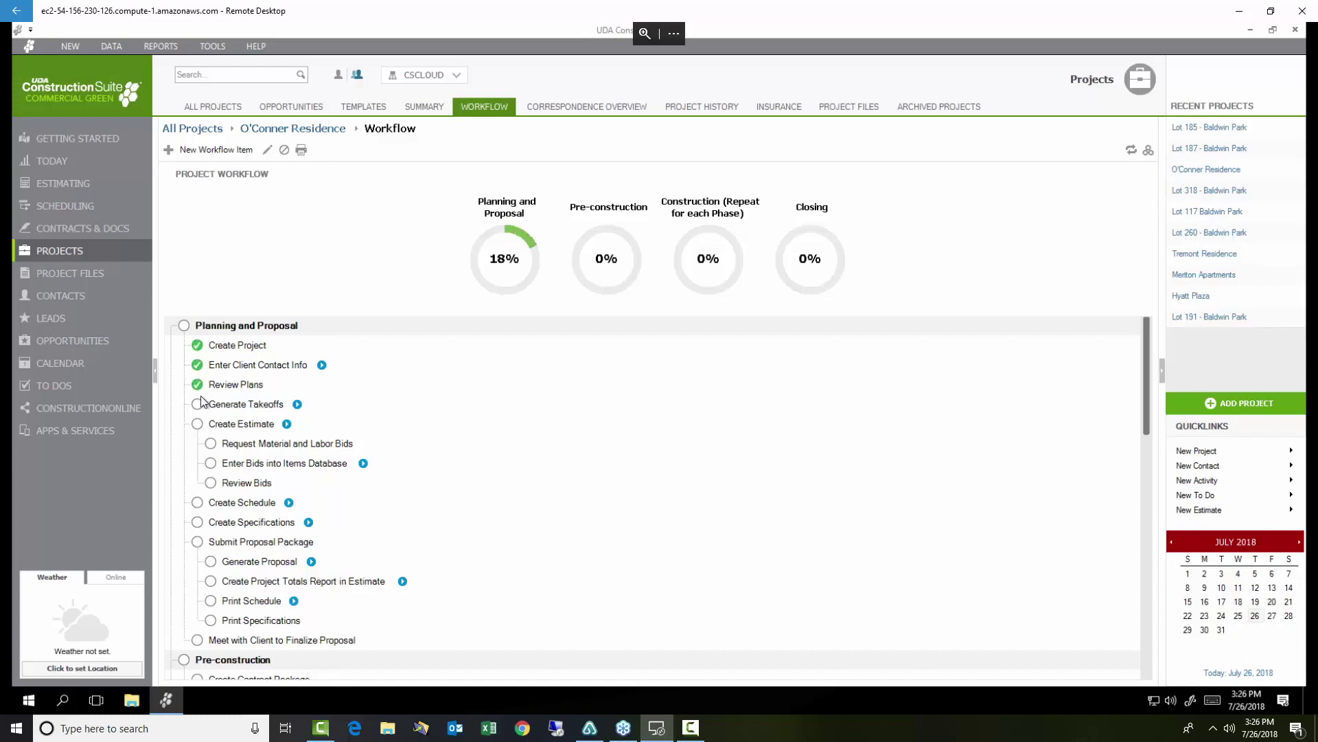
pyautogui.click(198, 404)
pyautogui.click(701, 108)
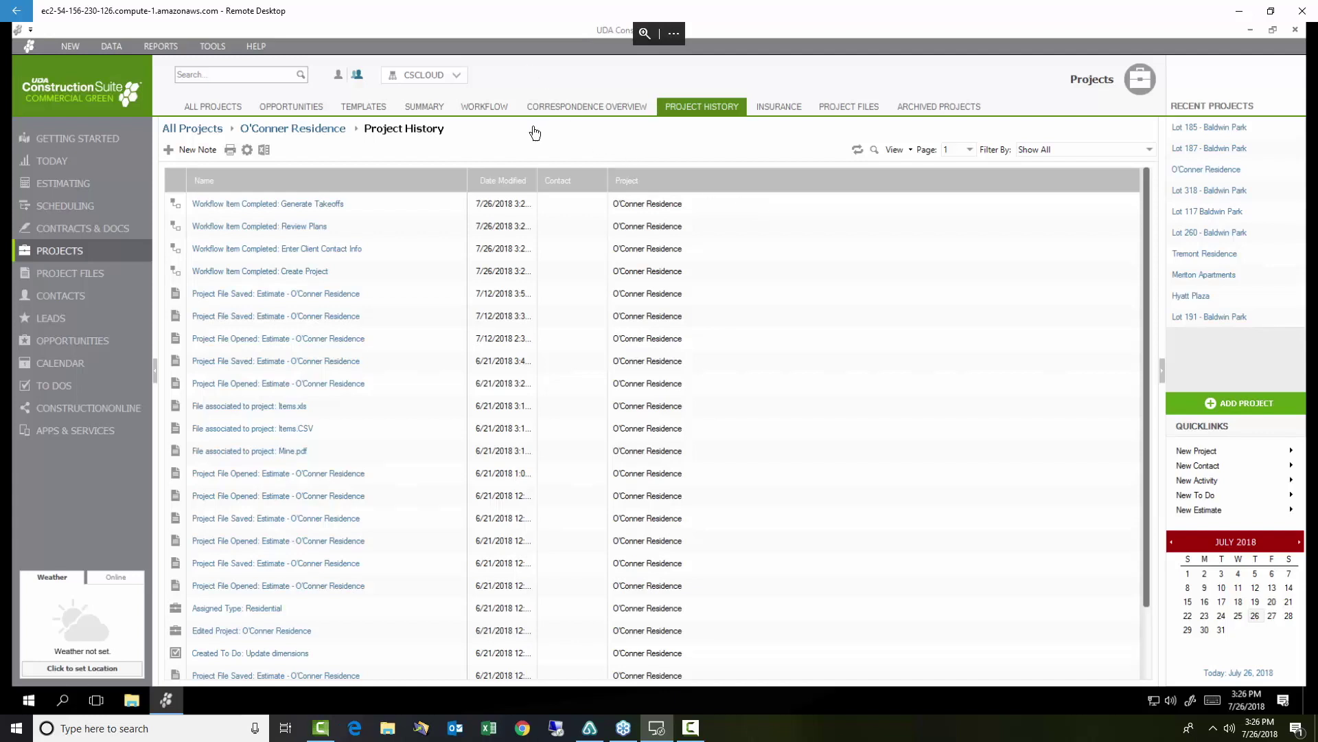
pyautogui.click(487, 108)
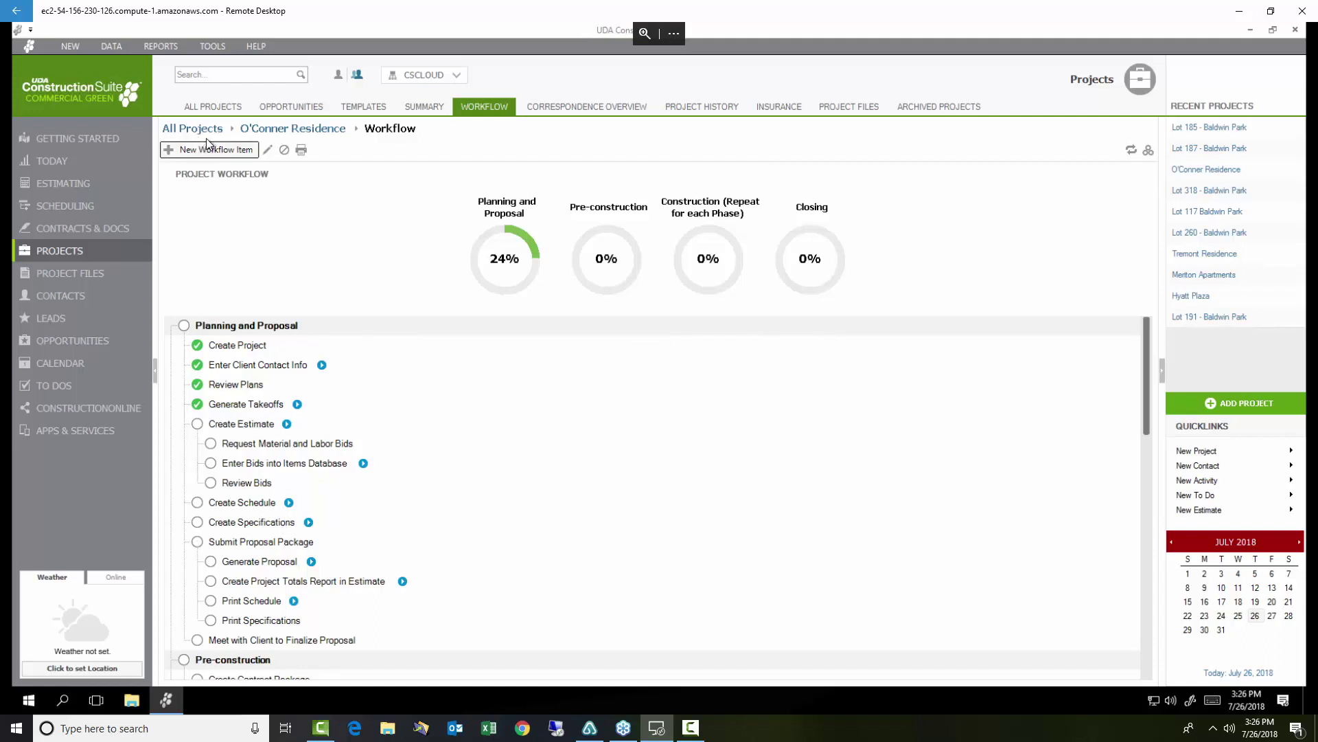
# Open the ConstructionSuite project type options and load the Residential project type.
pyautogui.click(205, 45)
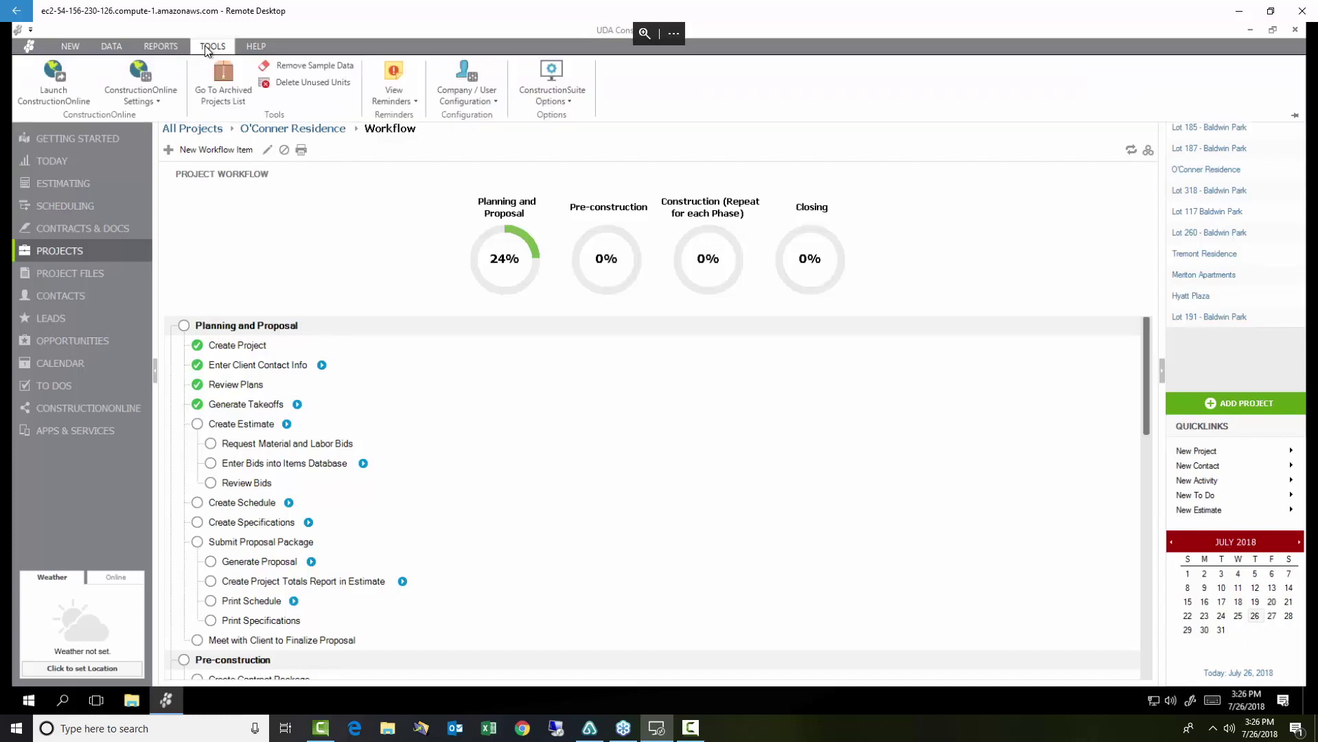
pyautogui.click(551, 96)
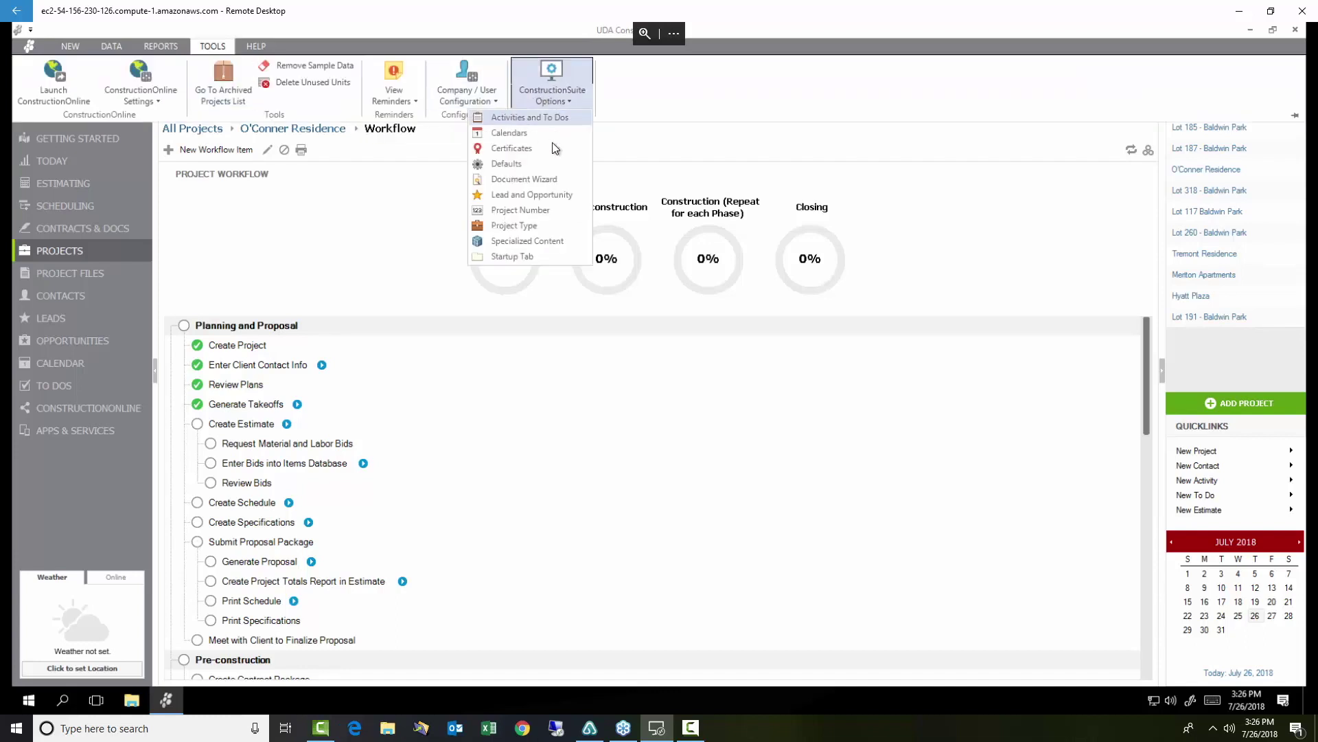
pyautogui.click(546, 225)
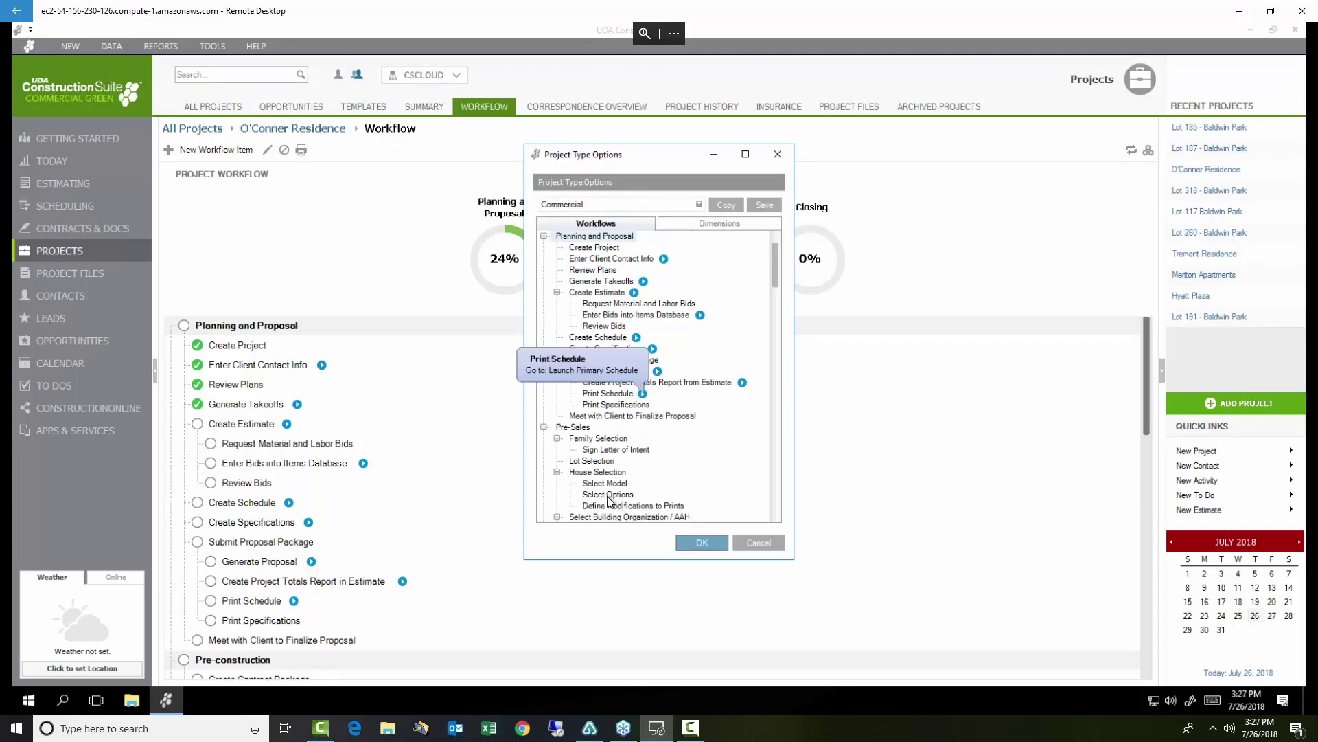
pyautogui.click(697, 204)
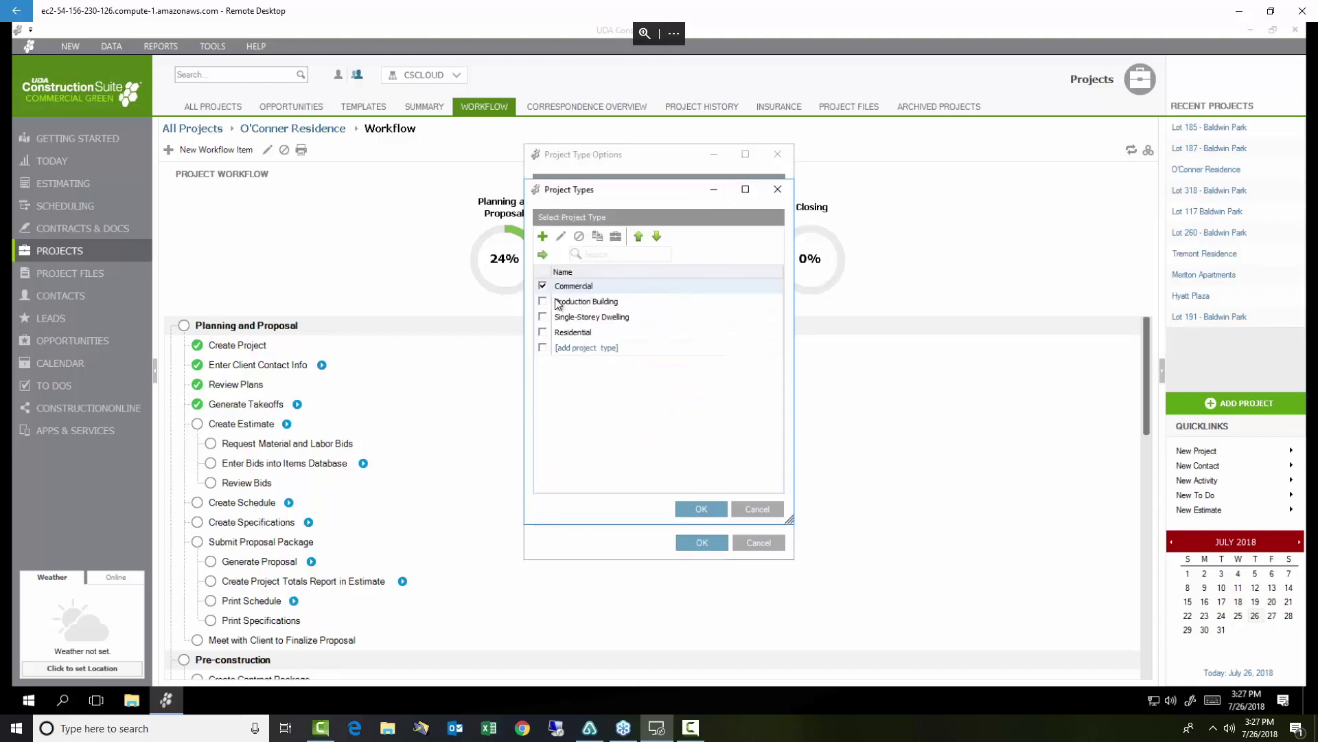
pyautogui.click(584, 333)
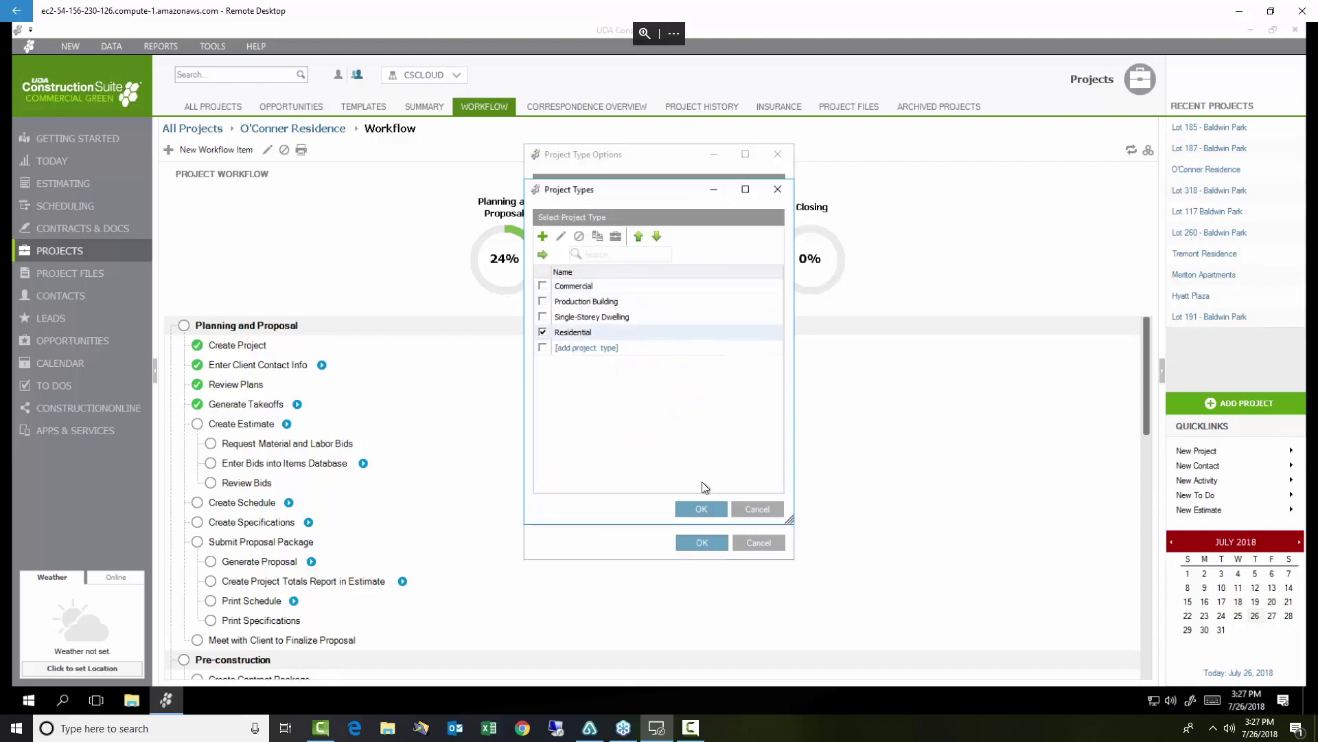
pyautogui.click(701, 508)
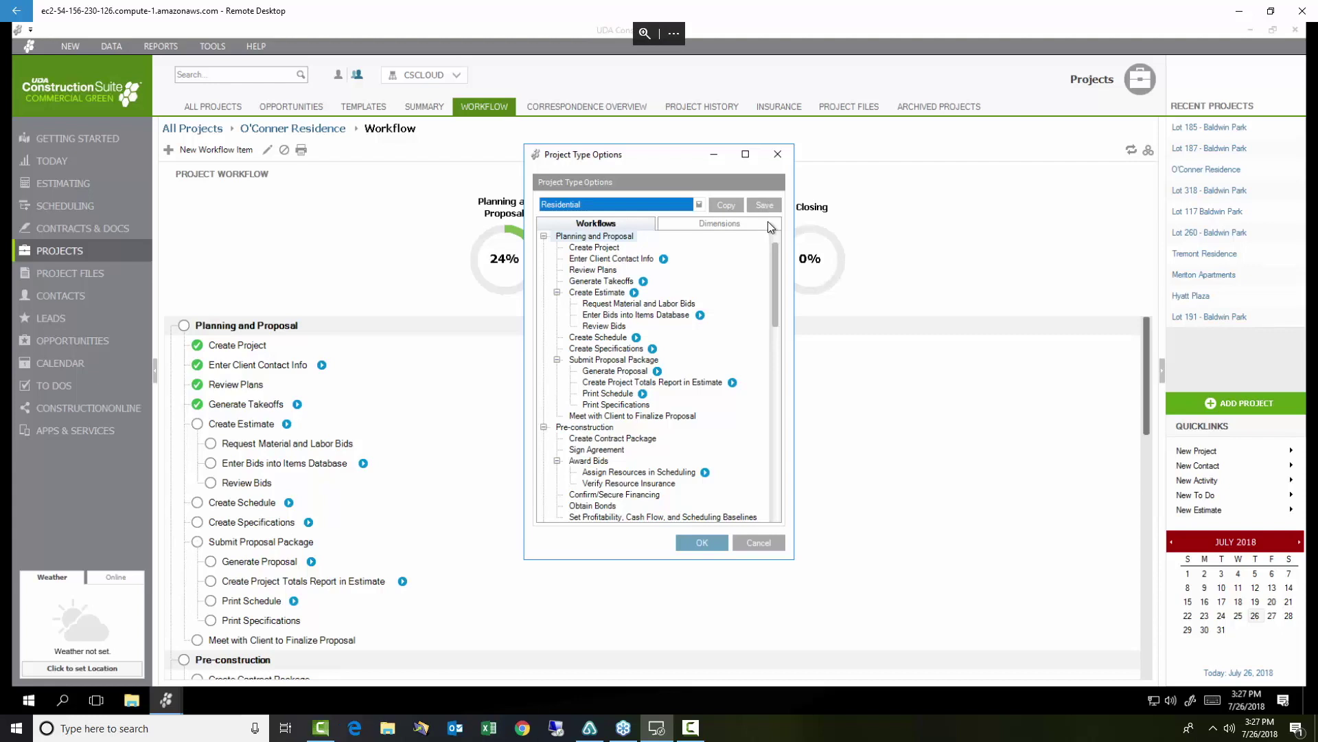
# Copy the Residential project type to a new project type named Remodeling.
pyautogui.click(724, 205)
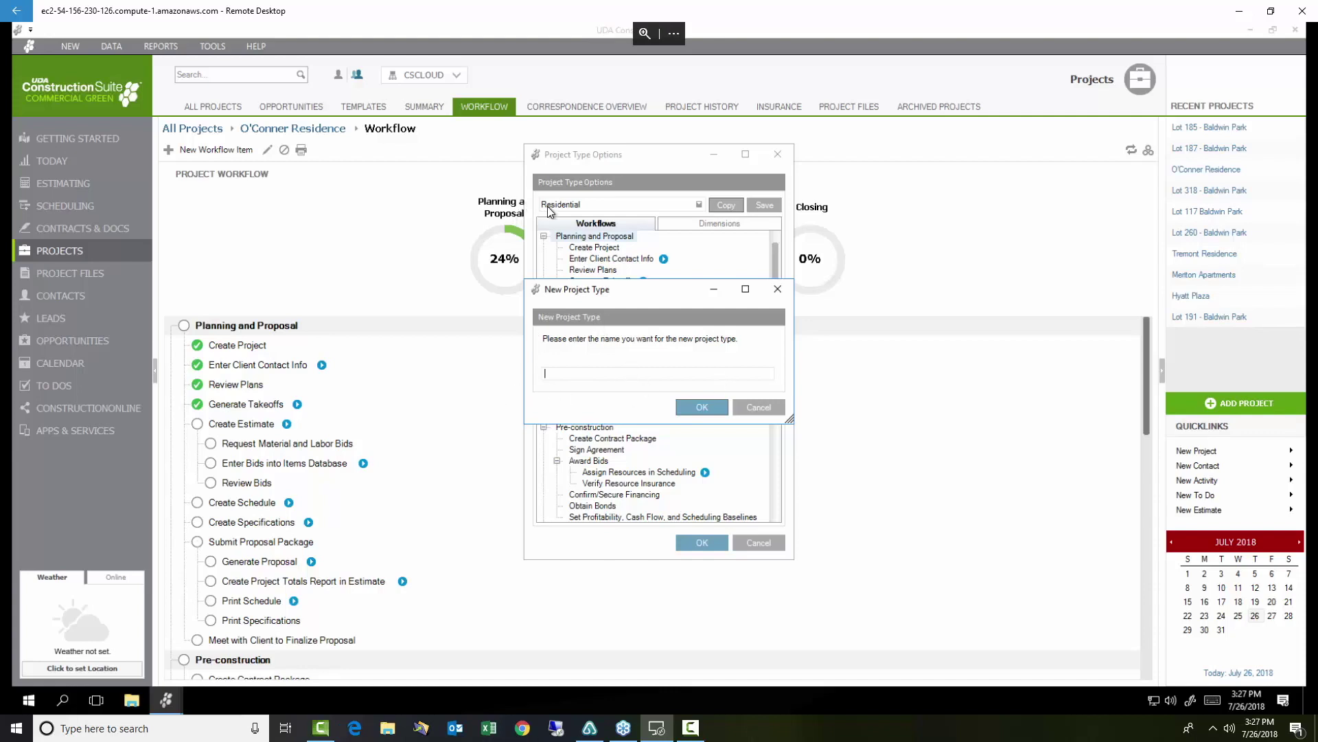
pyautogui.write('Remodeling')
pyautogui.press('Return')
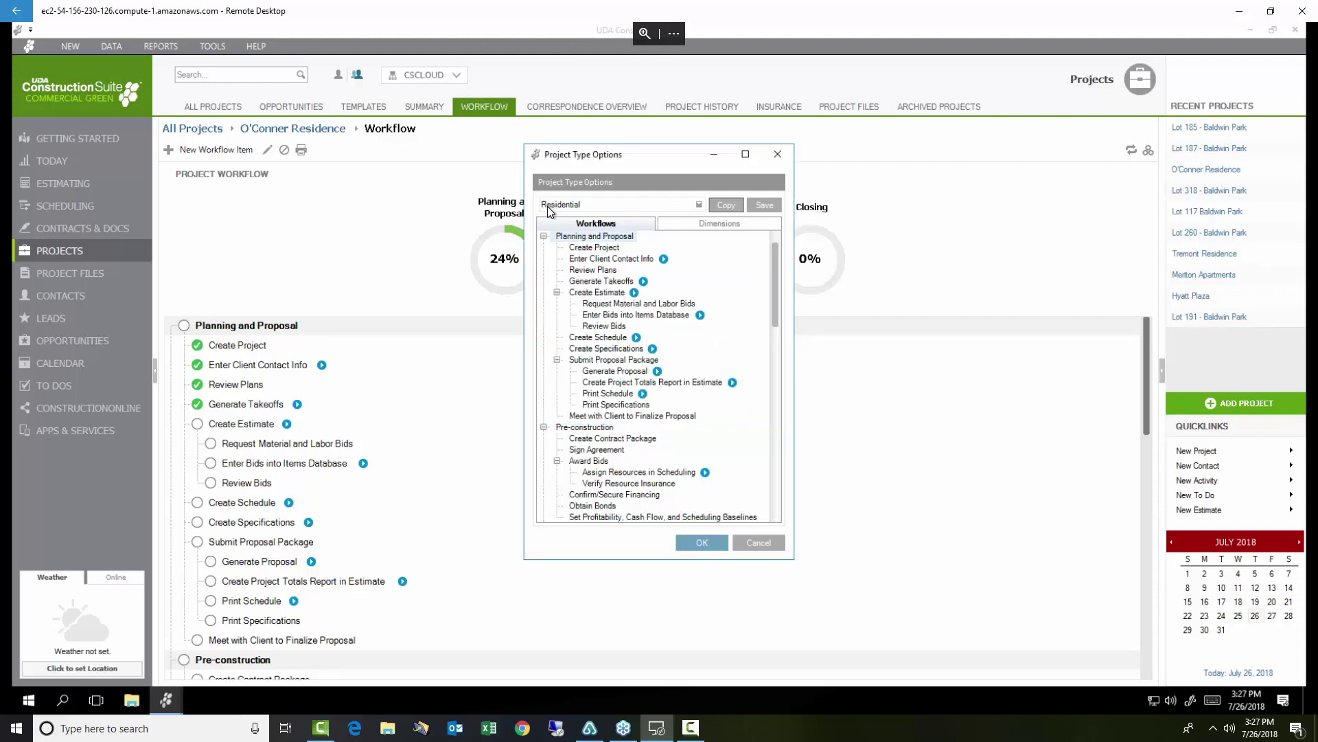
# Check the list of project types for Remodeling without changing the selection, and leave the project type options.
pyautogui.click(696, 204)
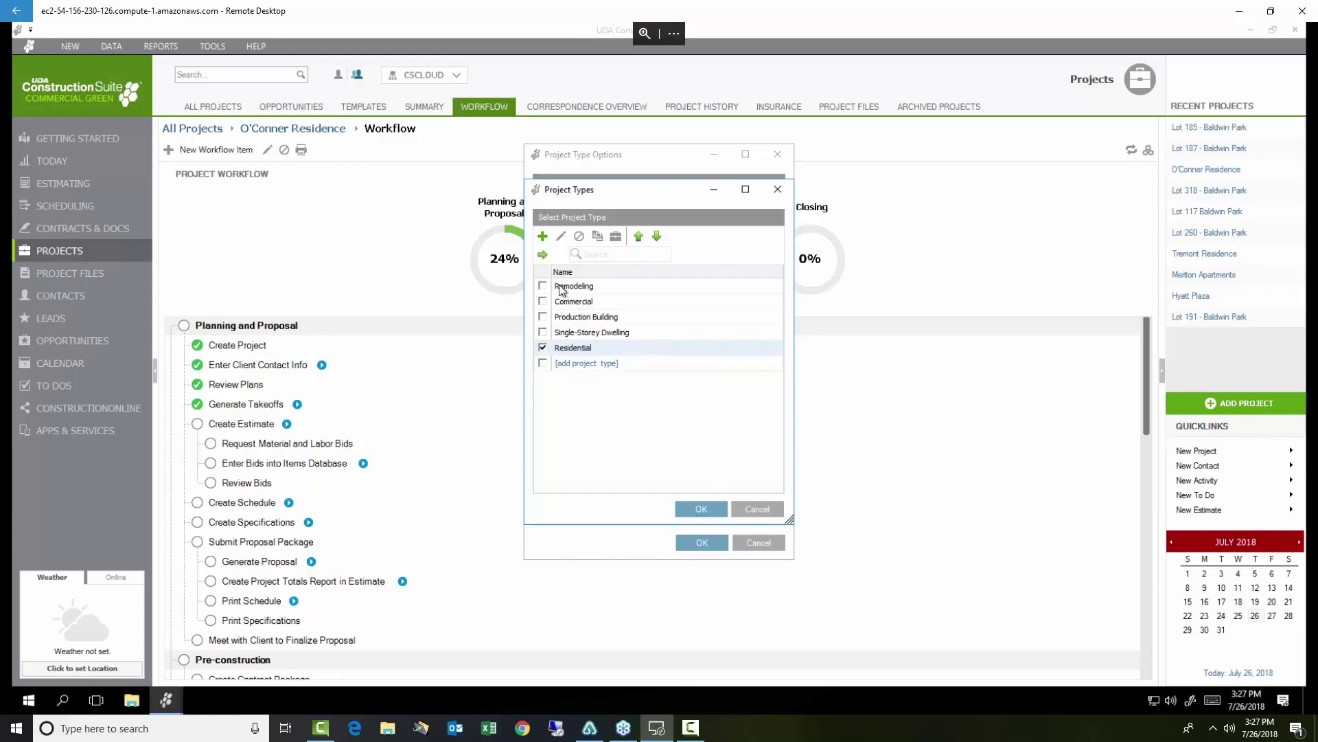
pyautogui.click(766, 508)
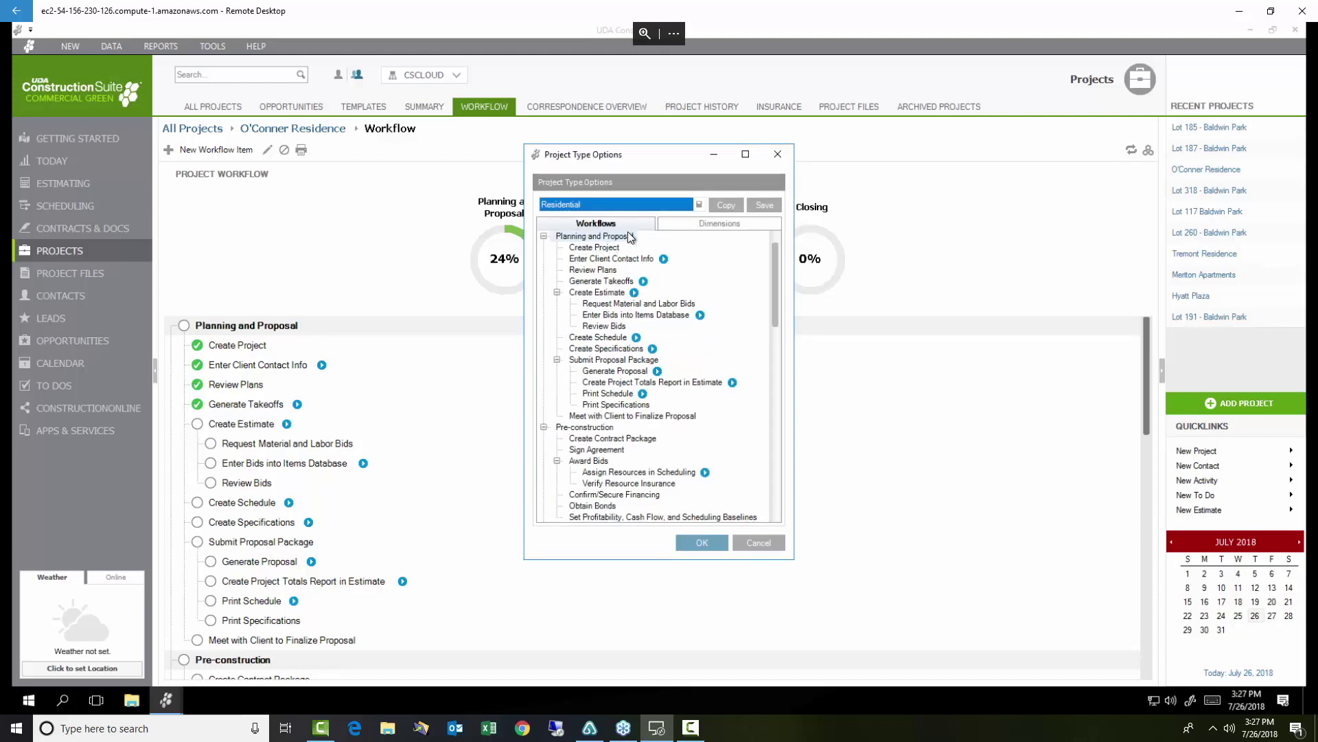
pyautogui.click(699, 205)
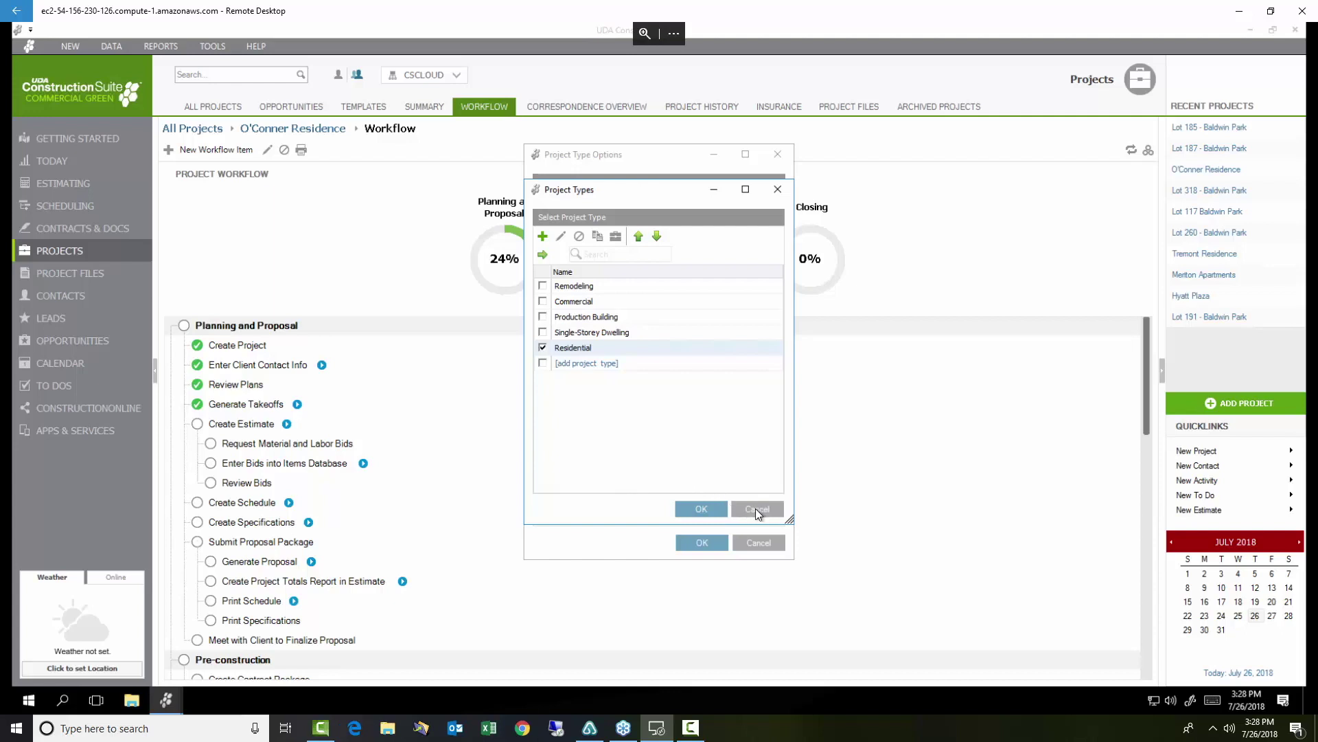
pyautogui.click(755, 508)
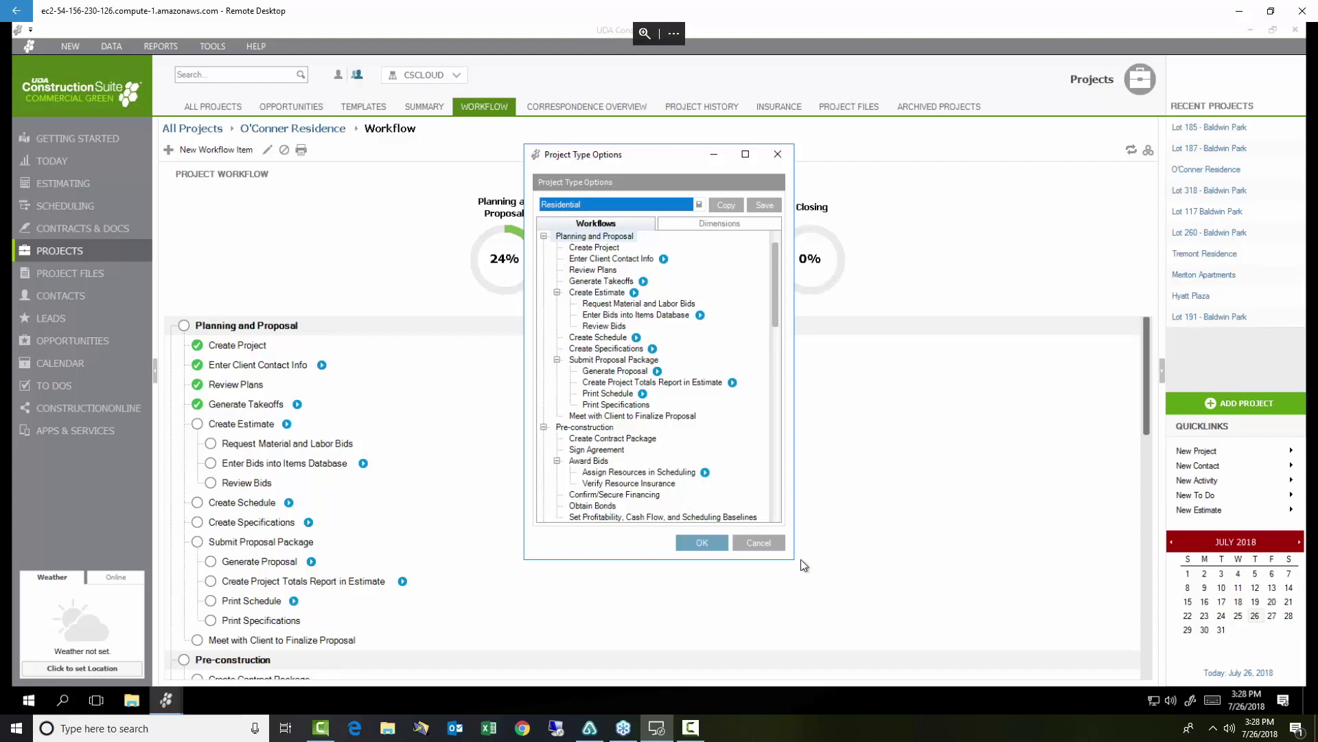
pyautogui.click(758, 541)
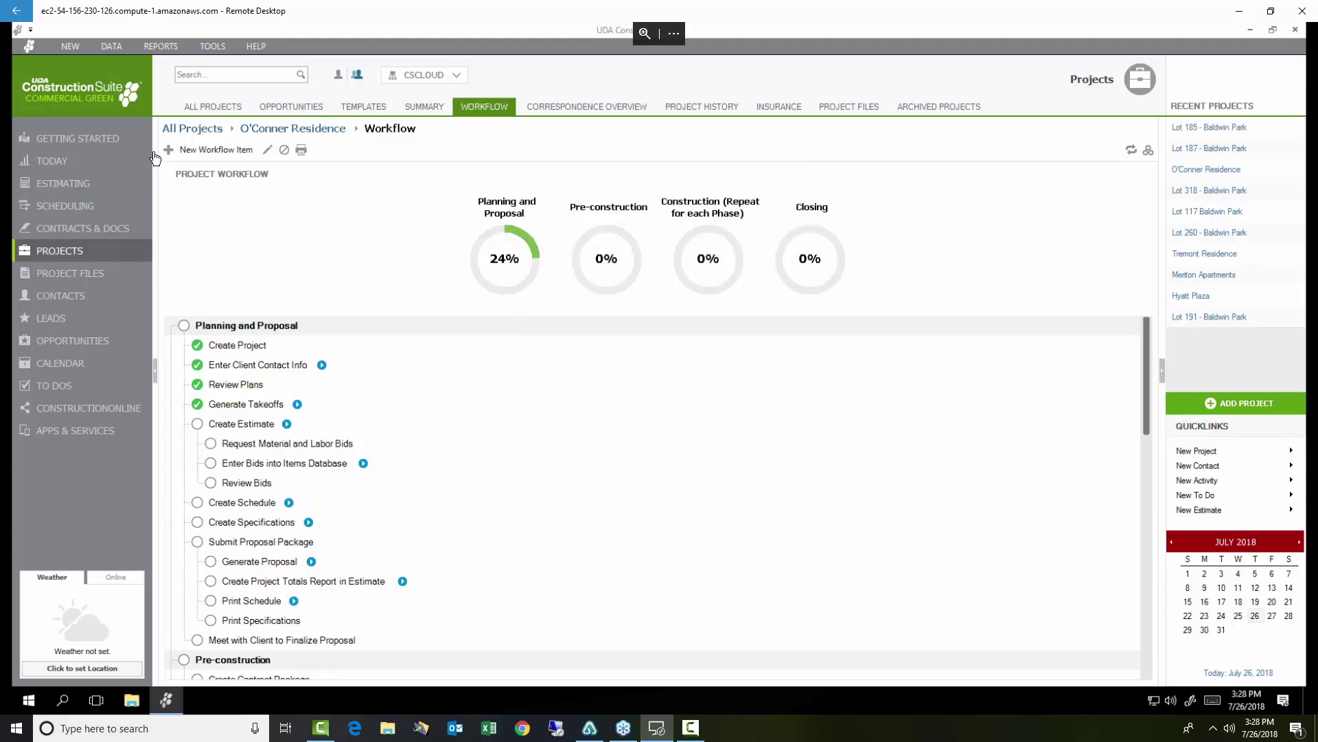
# View the Project Type setting in the new project wizard's project information, then cancel without creating a project.
pyautogui.click(213, 109)
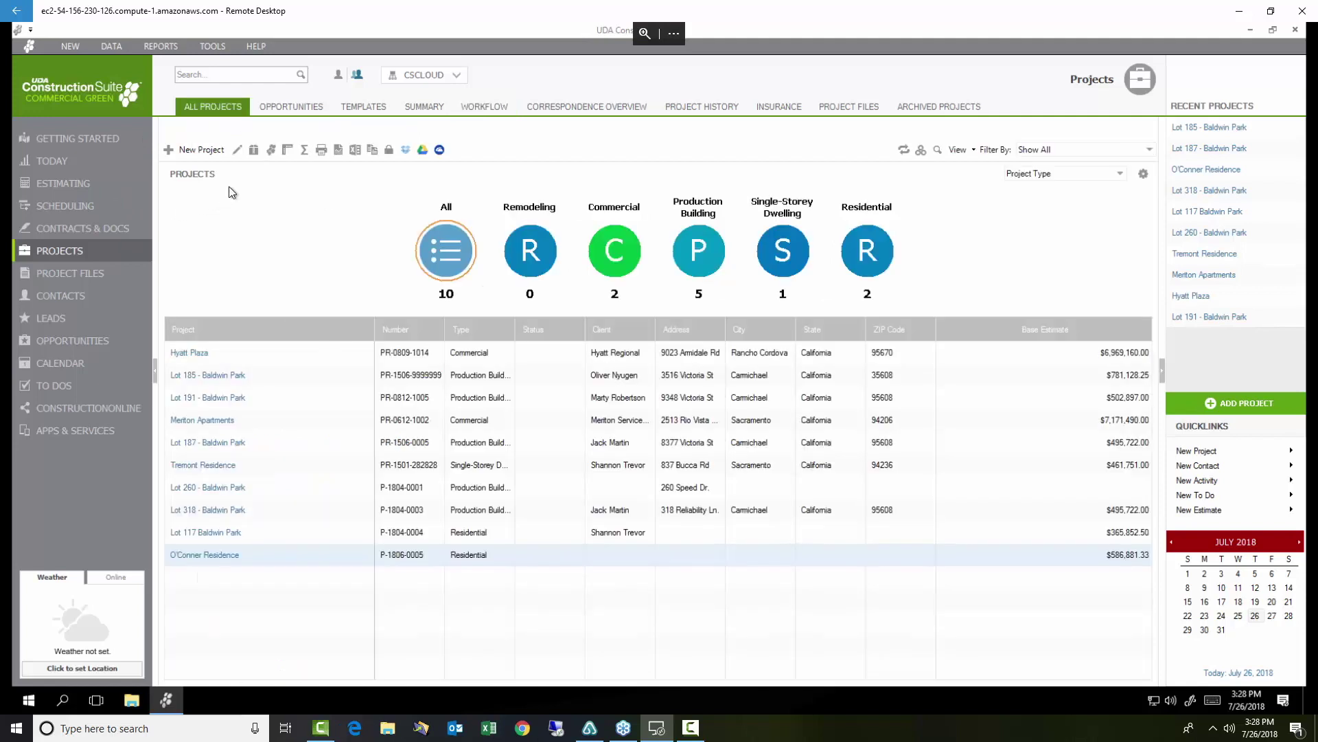
pyautogui.click(196, 149)
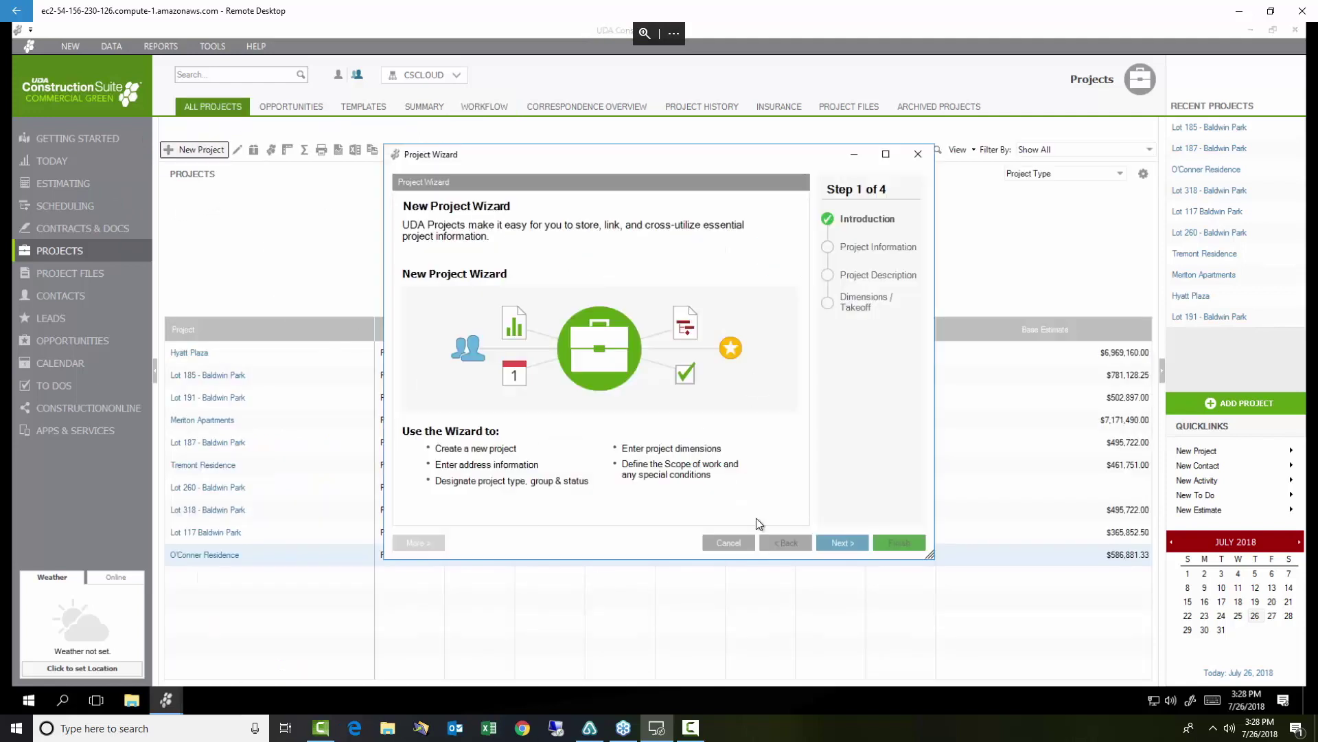
pyautogui.click(843, 543)
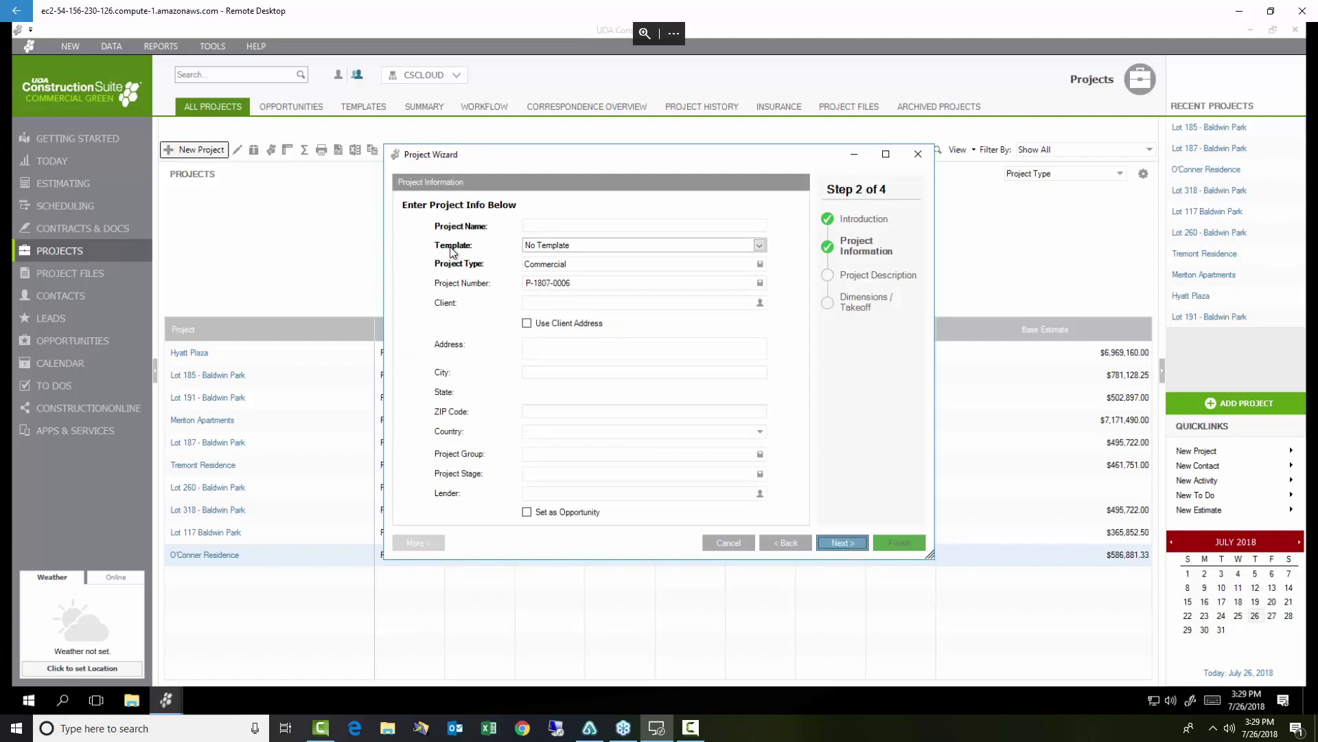
pyautogui.click(592, 262)
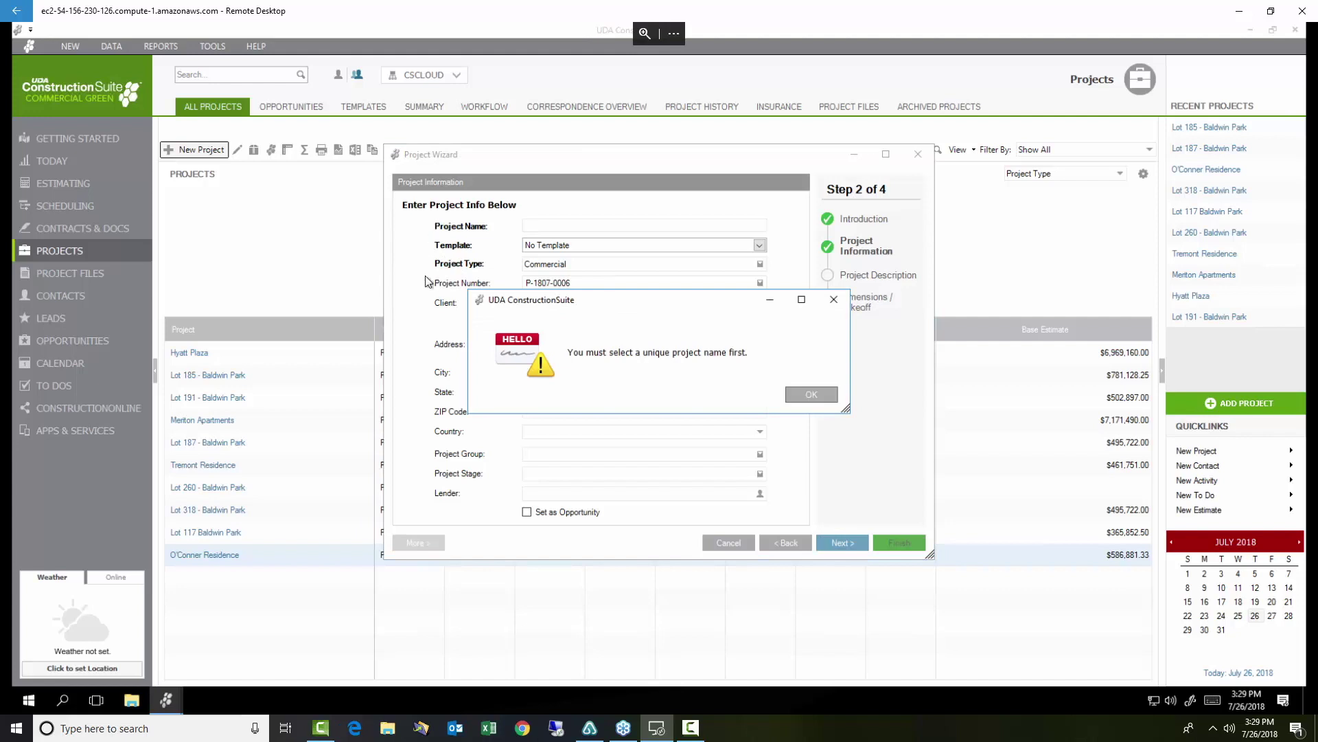
pyautogui.click(806, 397)
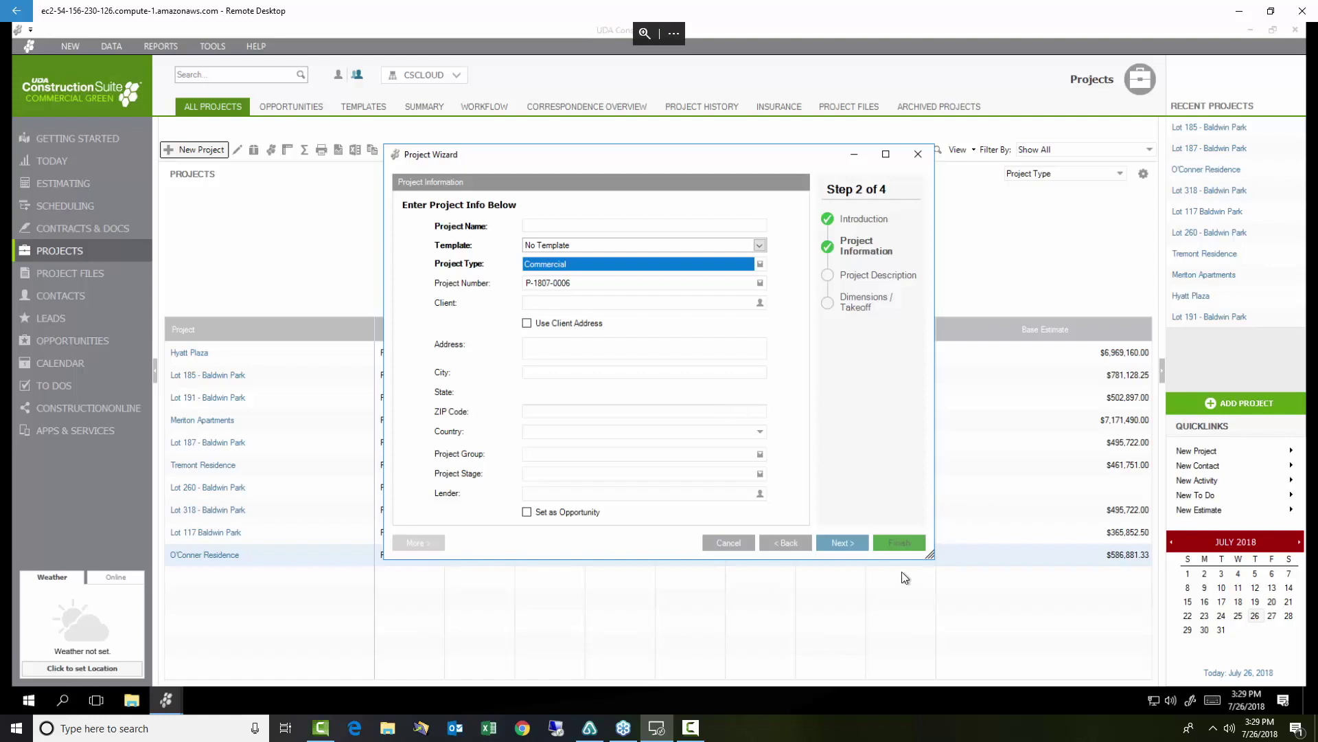
pyautogui.click(730, 542)
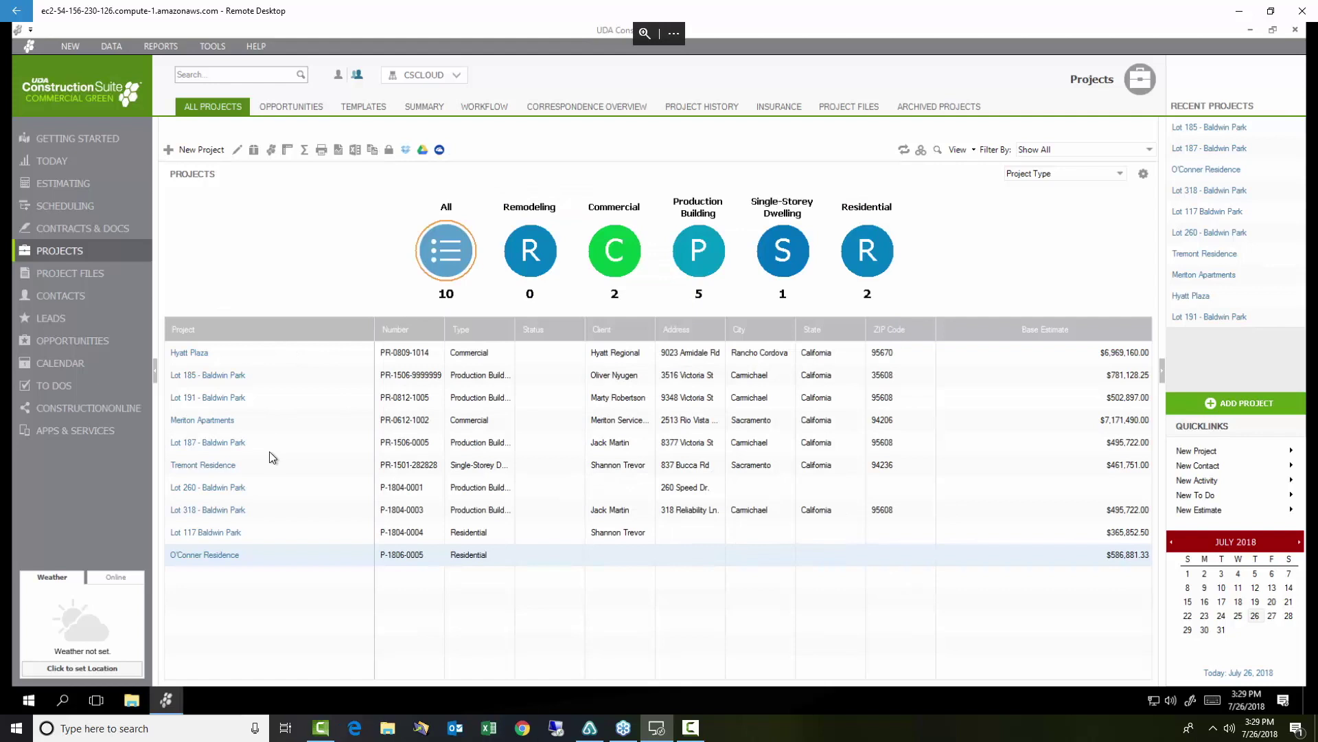
# Change the project type of Lot 318 - Baldwin Park to Remodeling, overwriting its dimensions and workflow items with the Remodeling defaults.
pyautogui.rightClick(210, 515)
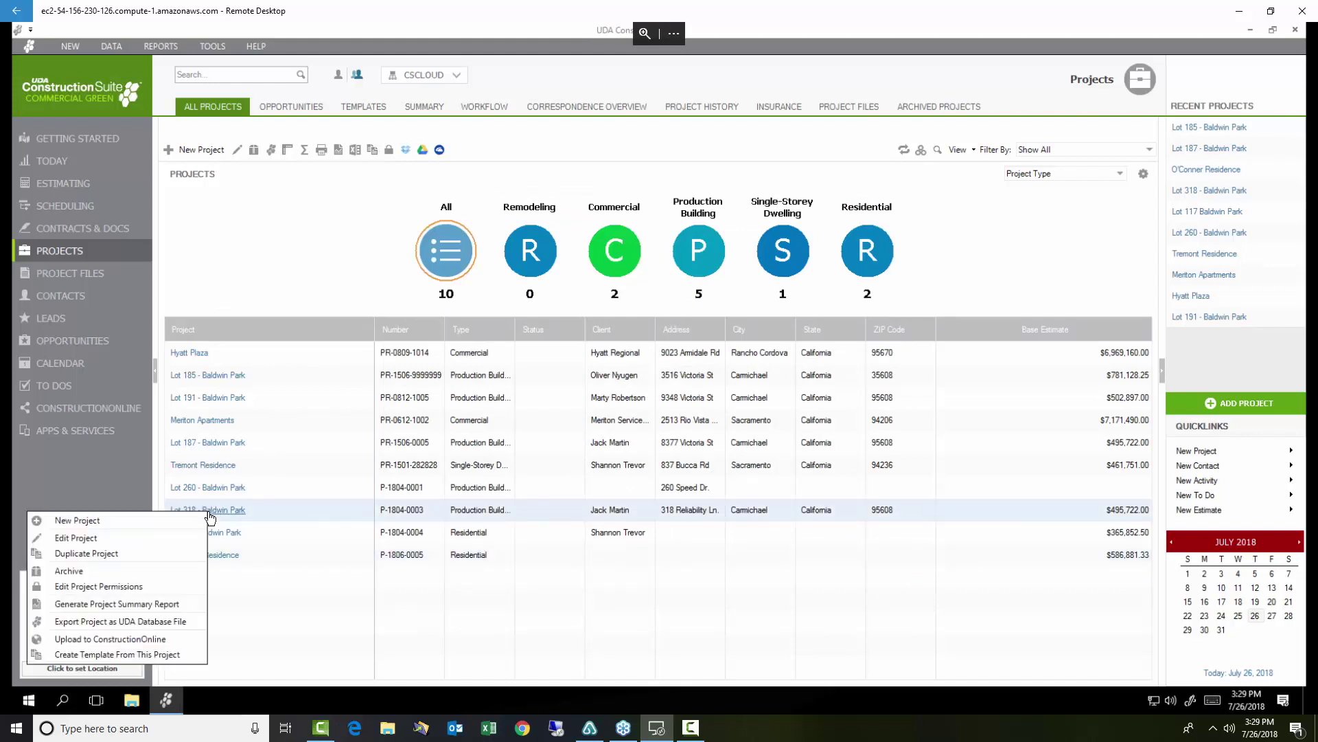
pyautogui.click(80, 539)
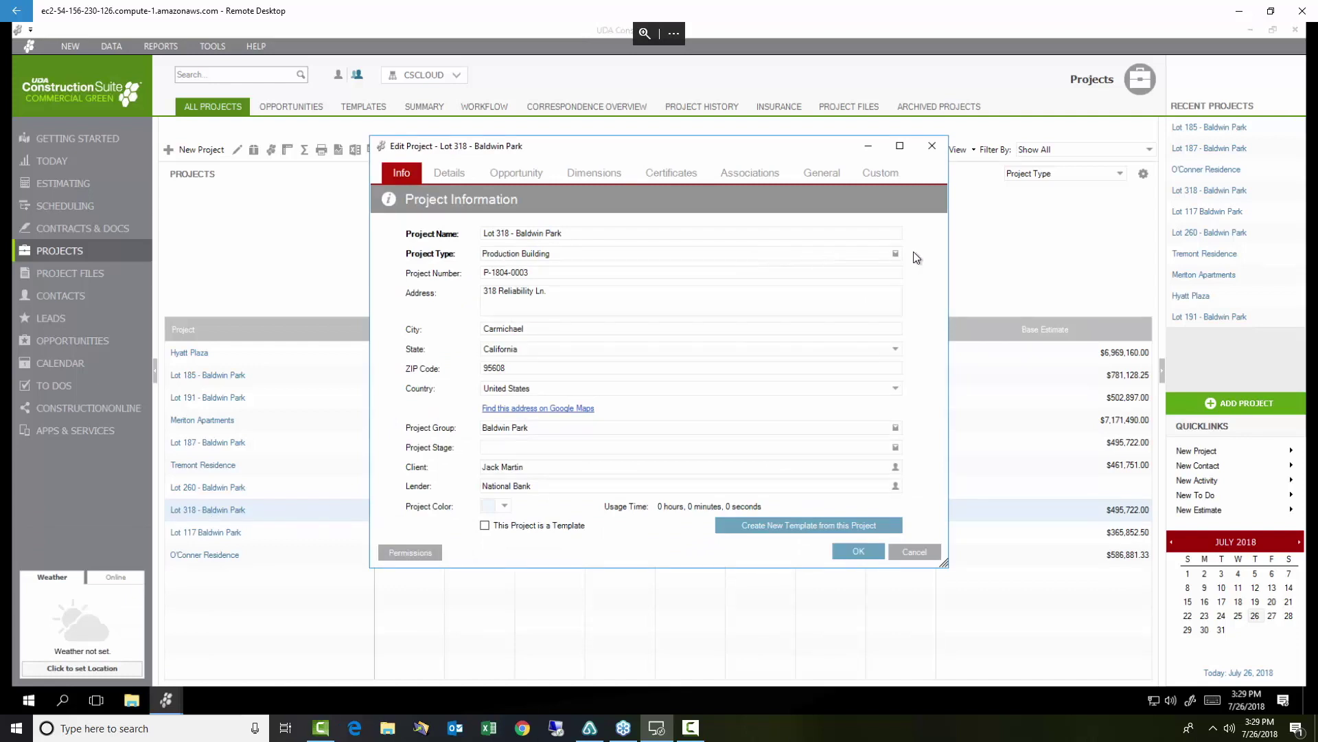
pyautogui.click(883, 253)
pyautogui.click(531, 405)
pyautogui.click(821, 404)
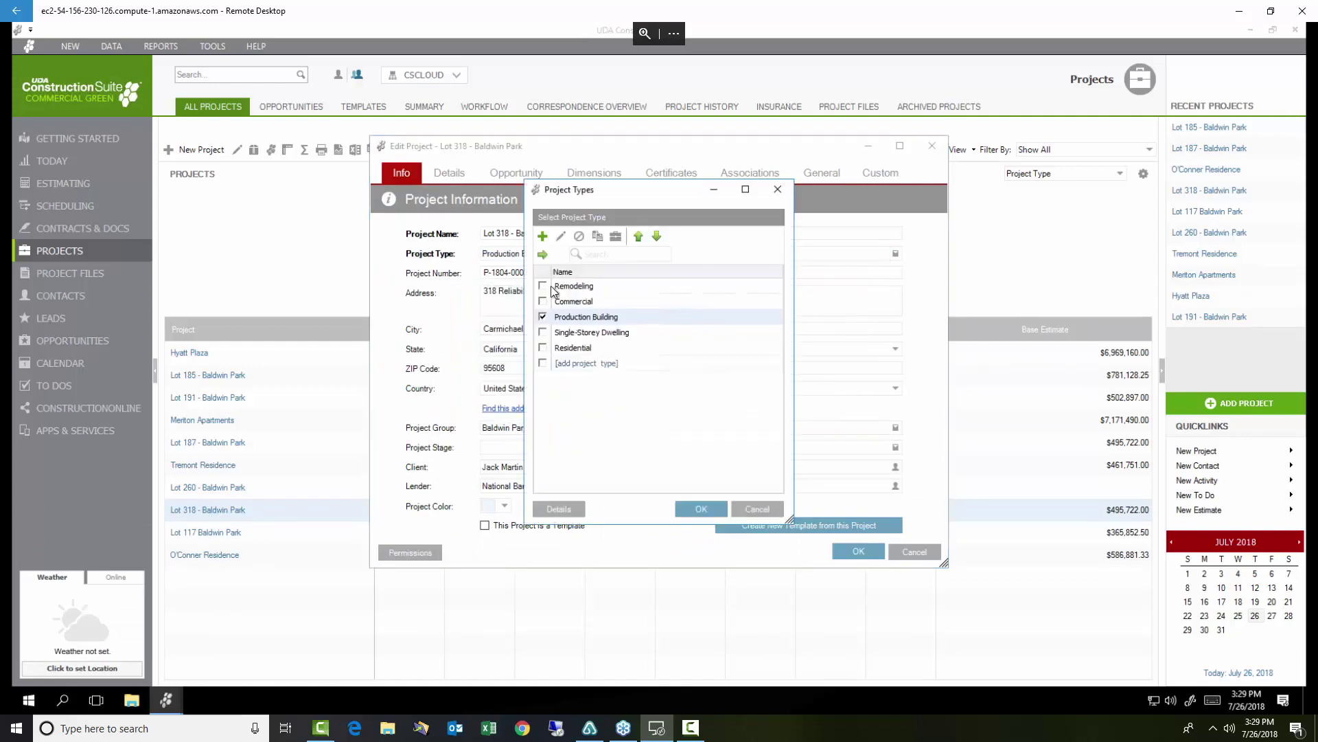
pyautogui.click(543, 285)
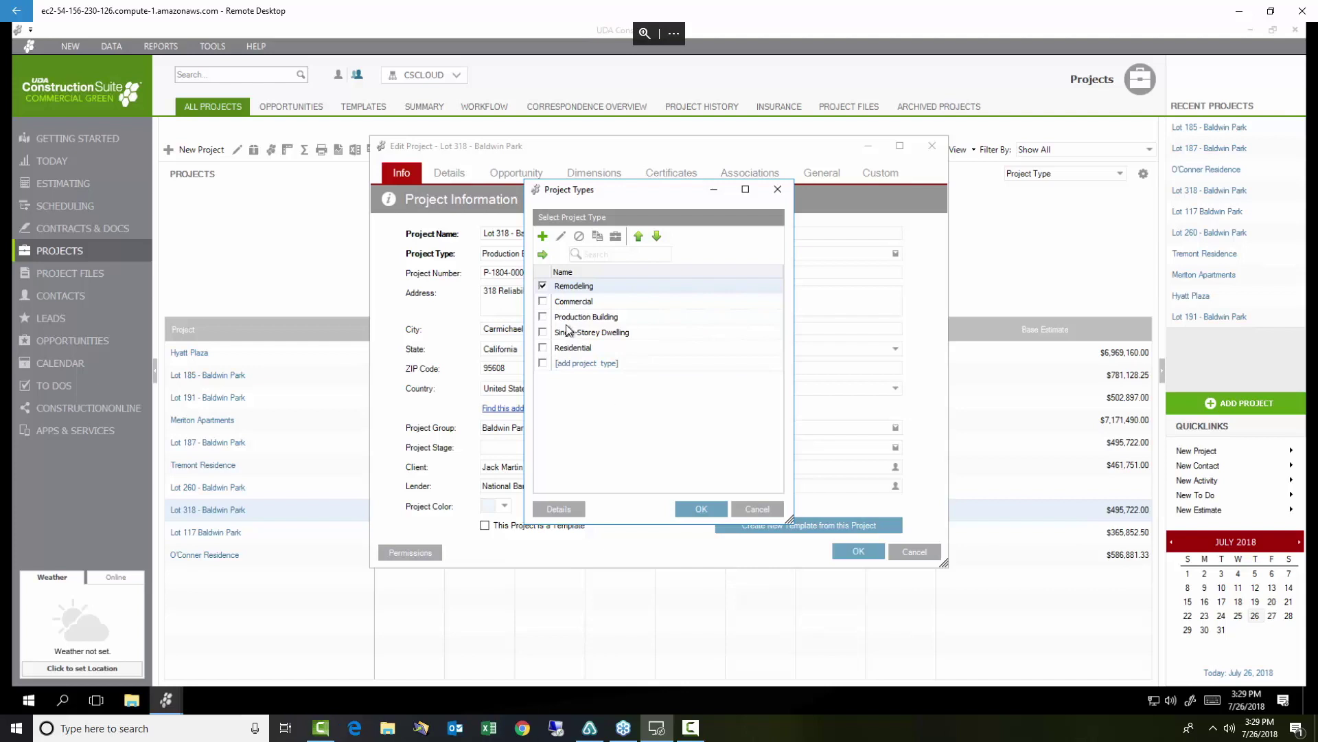
pyautogui.click(700, 507)
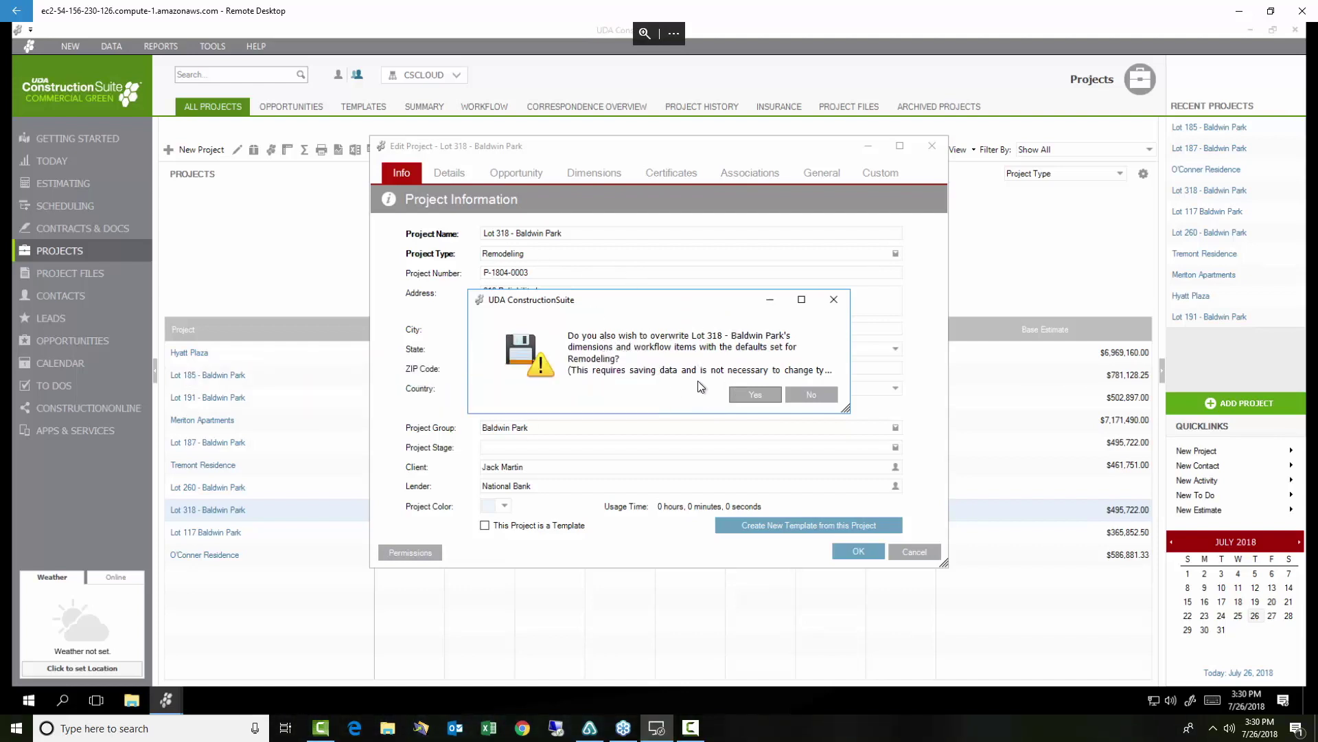
pyautogui.click(767, 394)
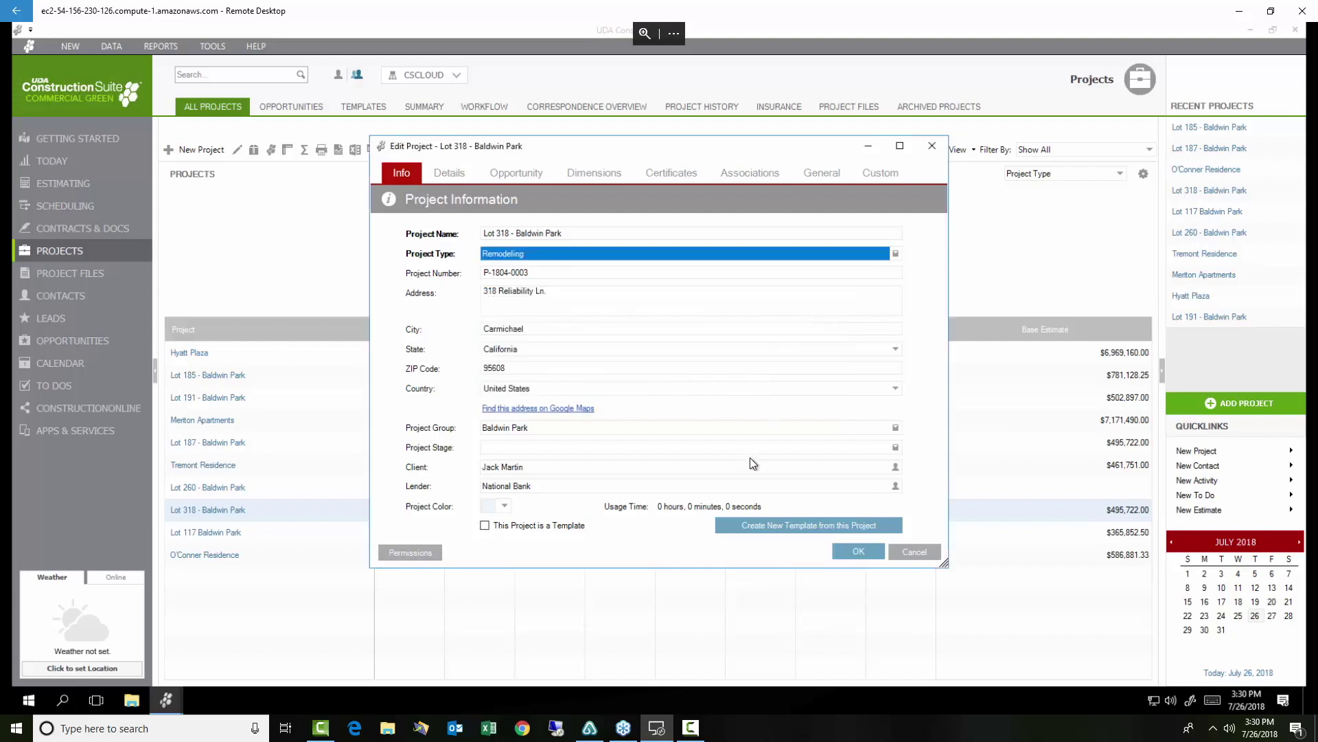
pyautogui.click(858, 555)
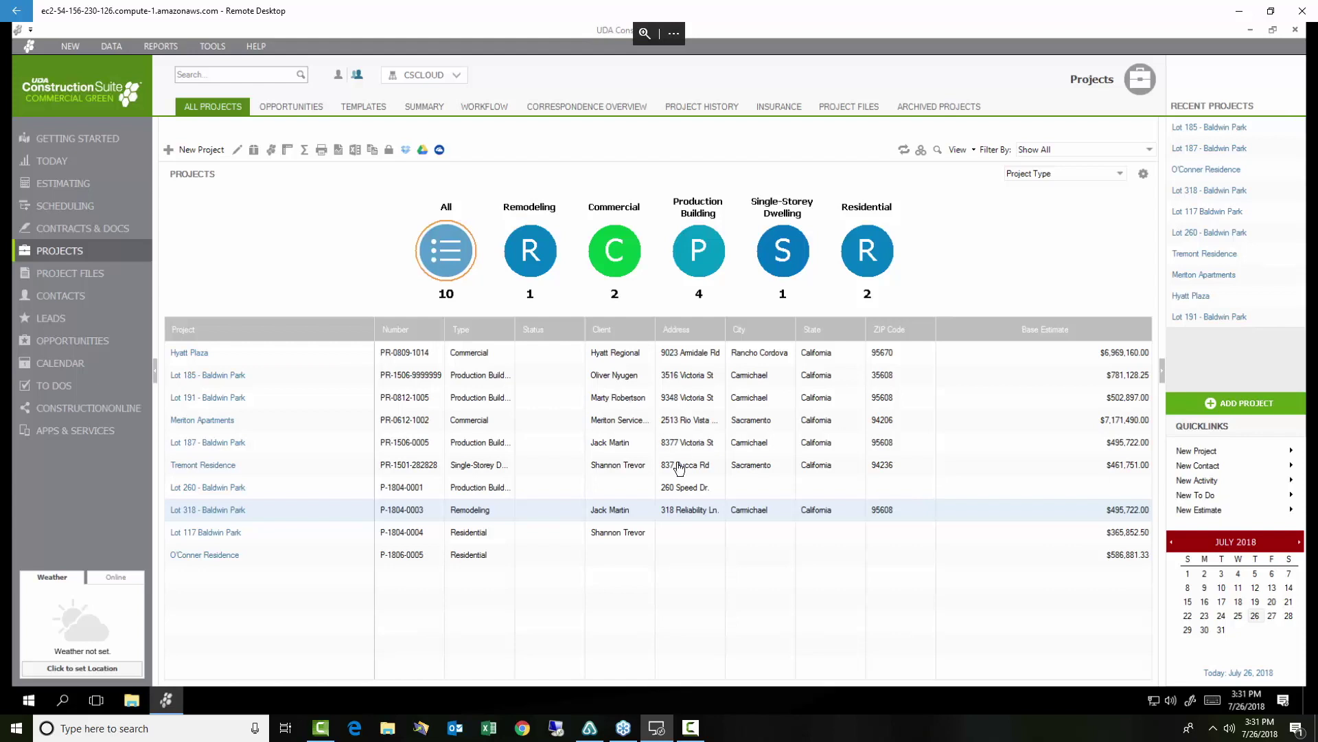
# Mark every remaining Planning item and the Planning phase itself as complete in the workflow of Lot 185 - Baldwin Park.
pyautogui.click(204, 378)
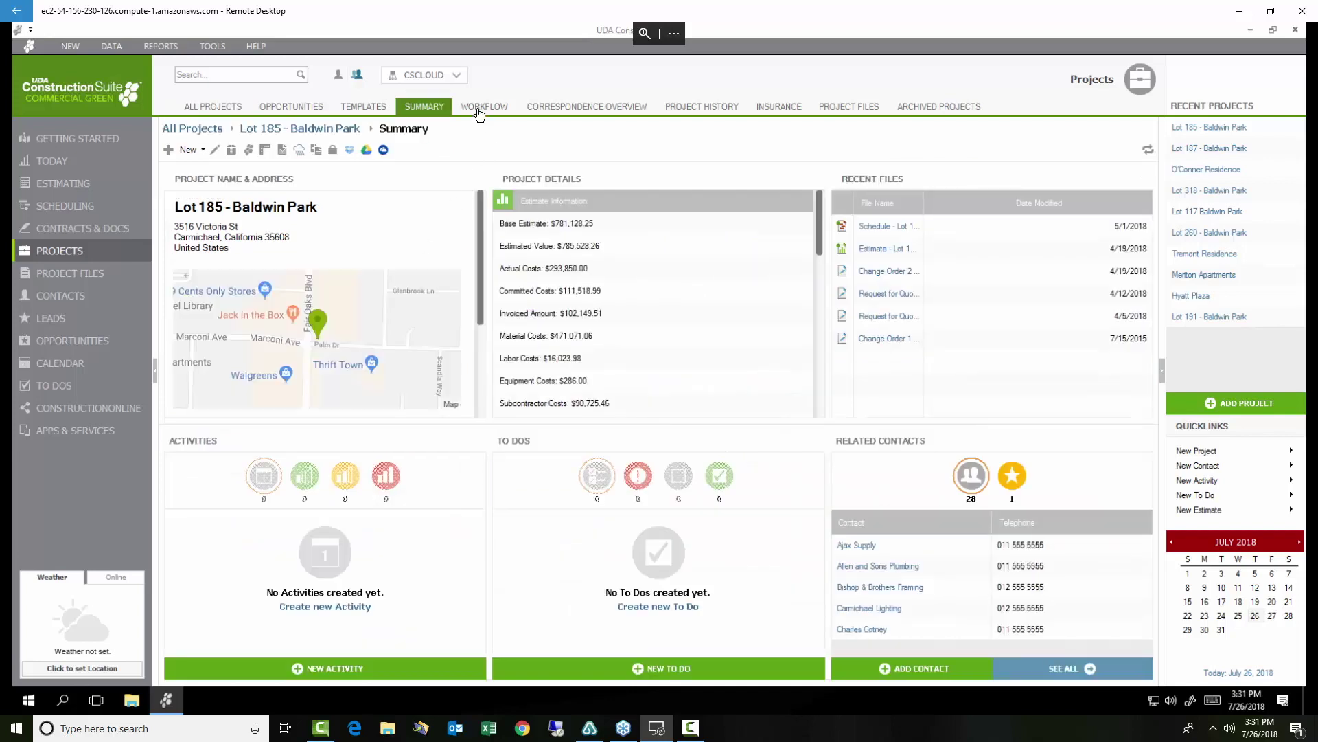
pyautogui.click(479, 108)
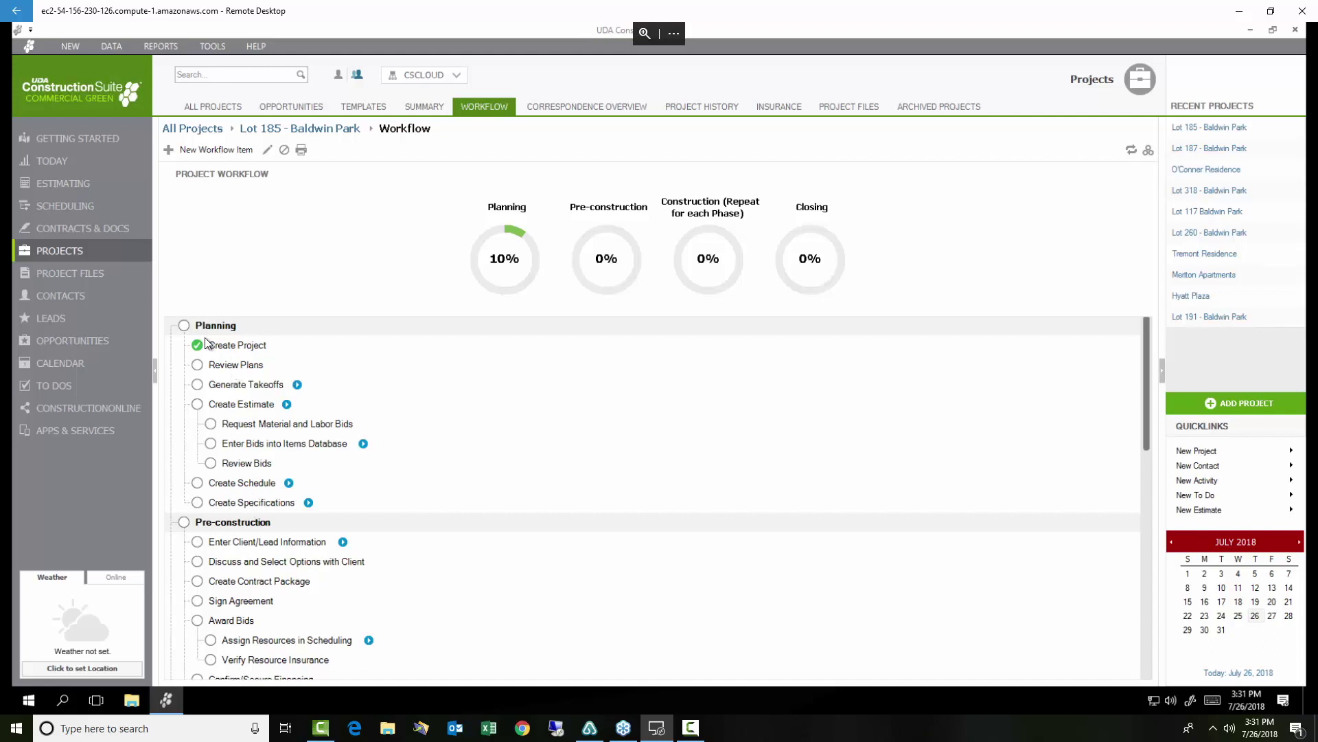
pyautogui.click(198, 366)
pyautogui.click(198, 387)
pyautogui.click(200, 402)
pyautogui.click(211, 423)
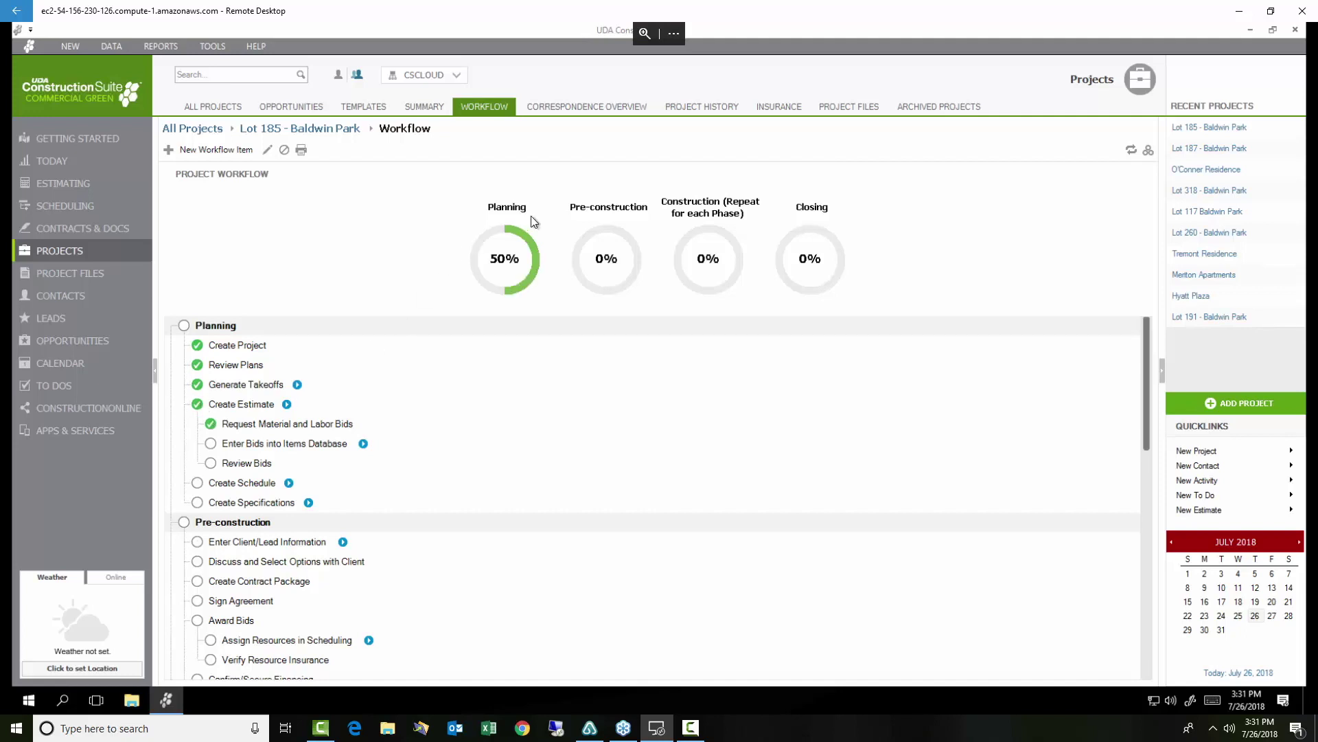
pyautogui.click(211, 444)
pyautogui.click(211, 463)
pyautogui.click(197, 483)
pyautogui.click(198, 502)
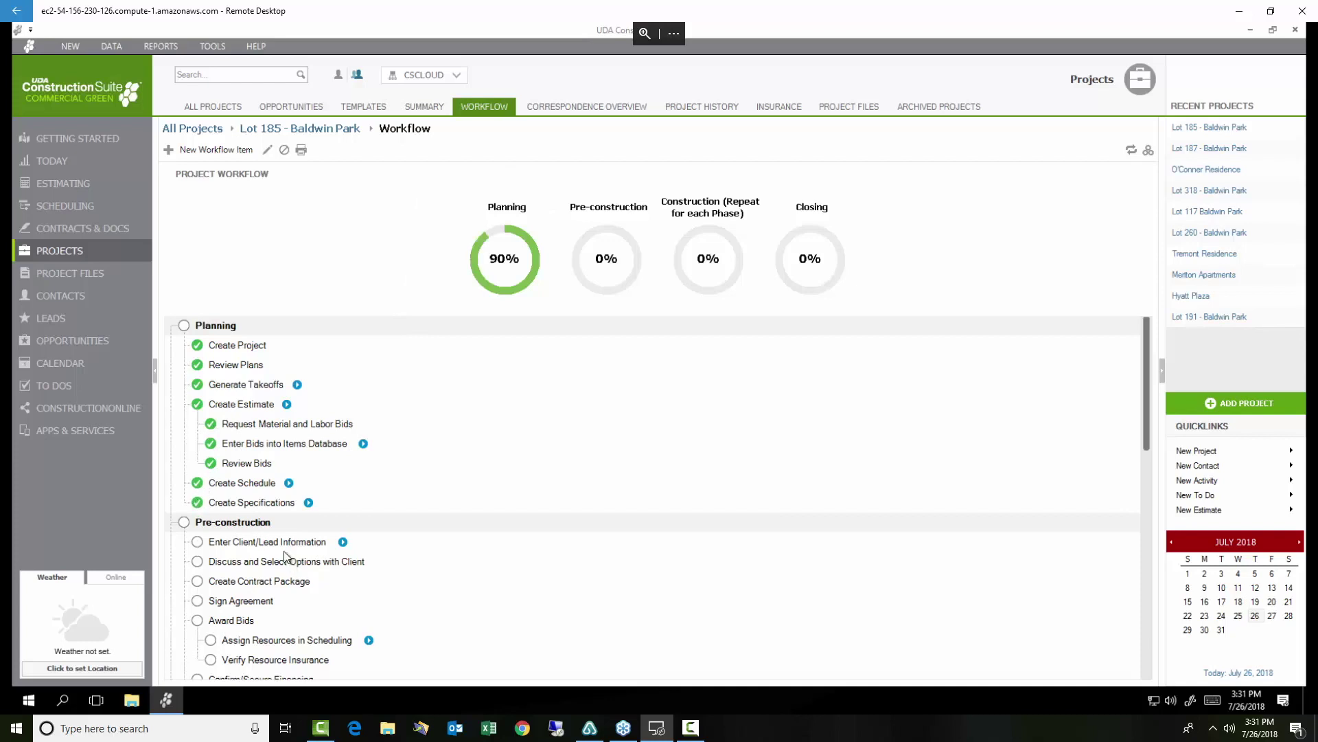
pyautogui.click(184, 326)
# View only the Pre-construction items and only the Construction items of the workflow, restoring the full item list after each.
pyautogui.click(608, 264)
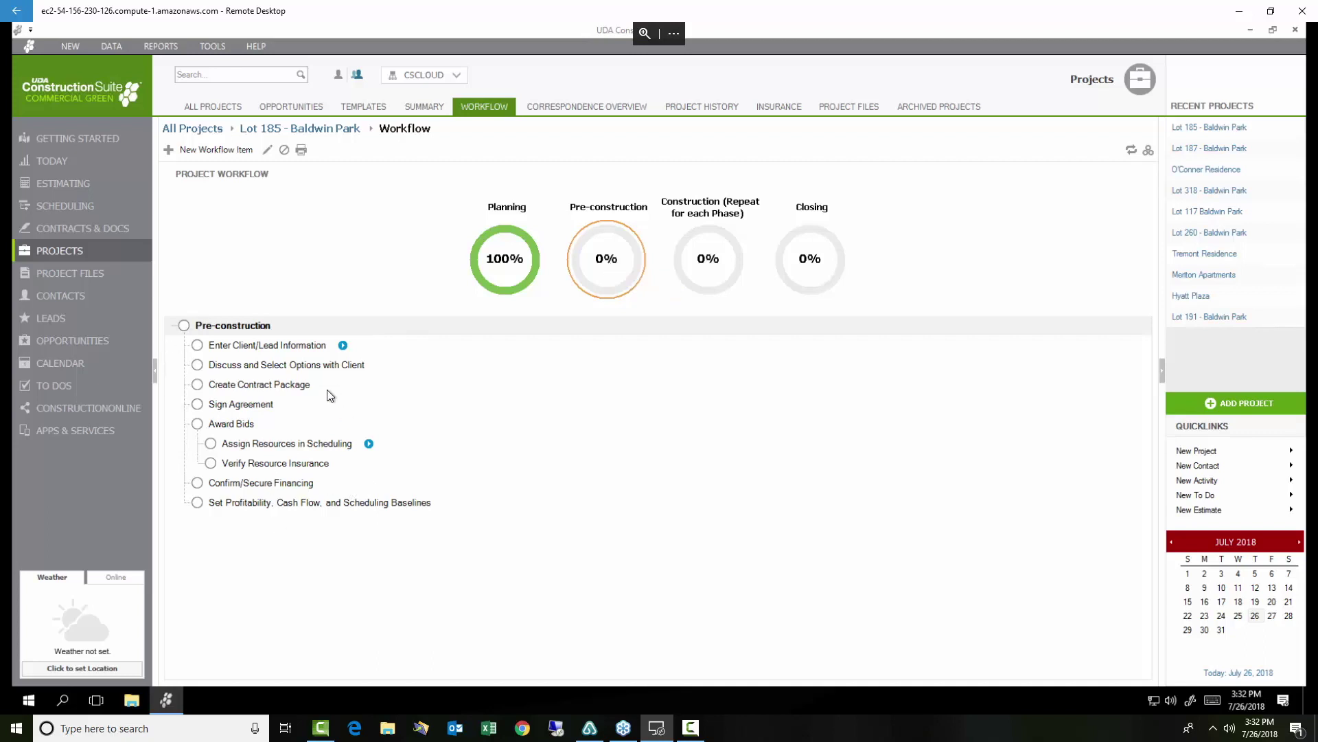
pyautogui.click(616, 273)
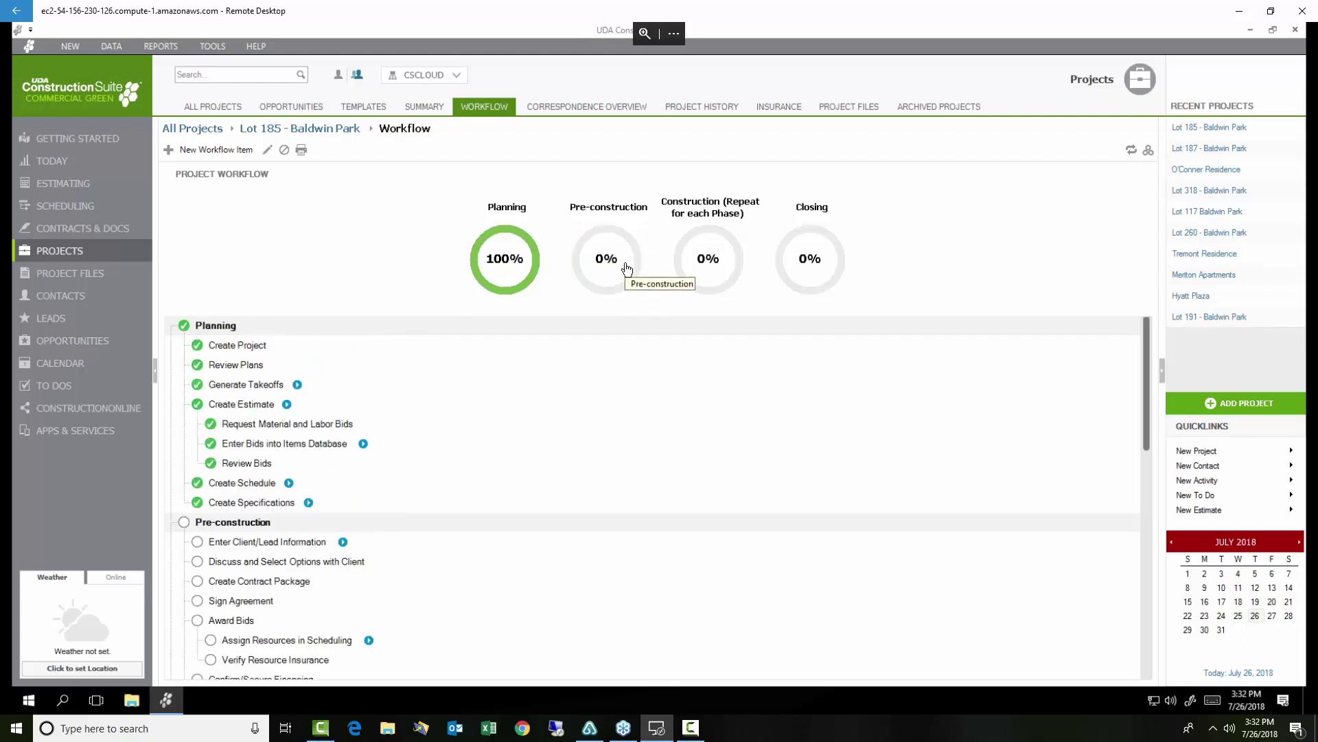
pyautogui.click(708, 270)
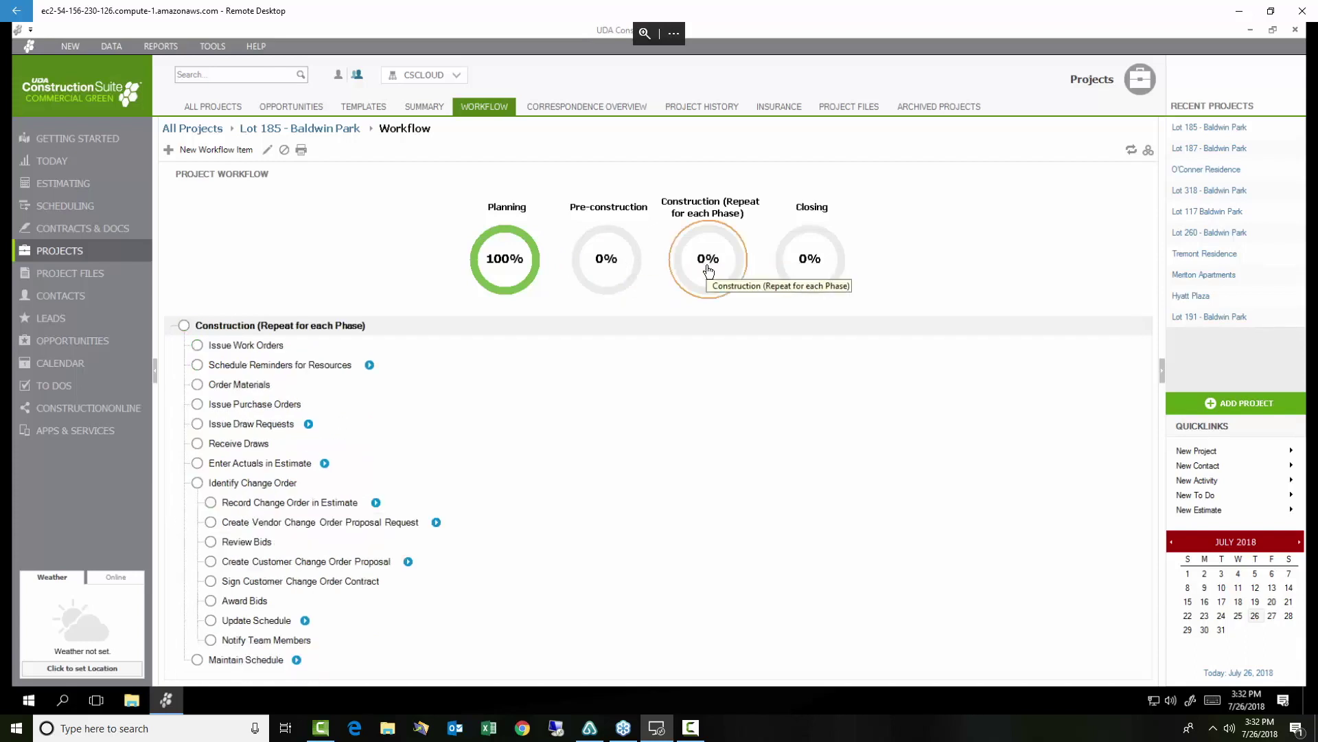
pyautogui.click(708, 270)
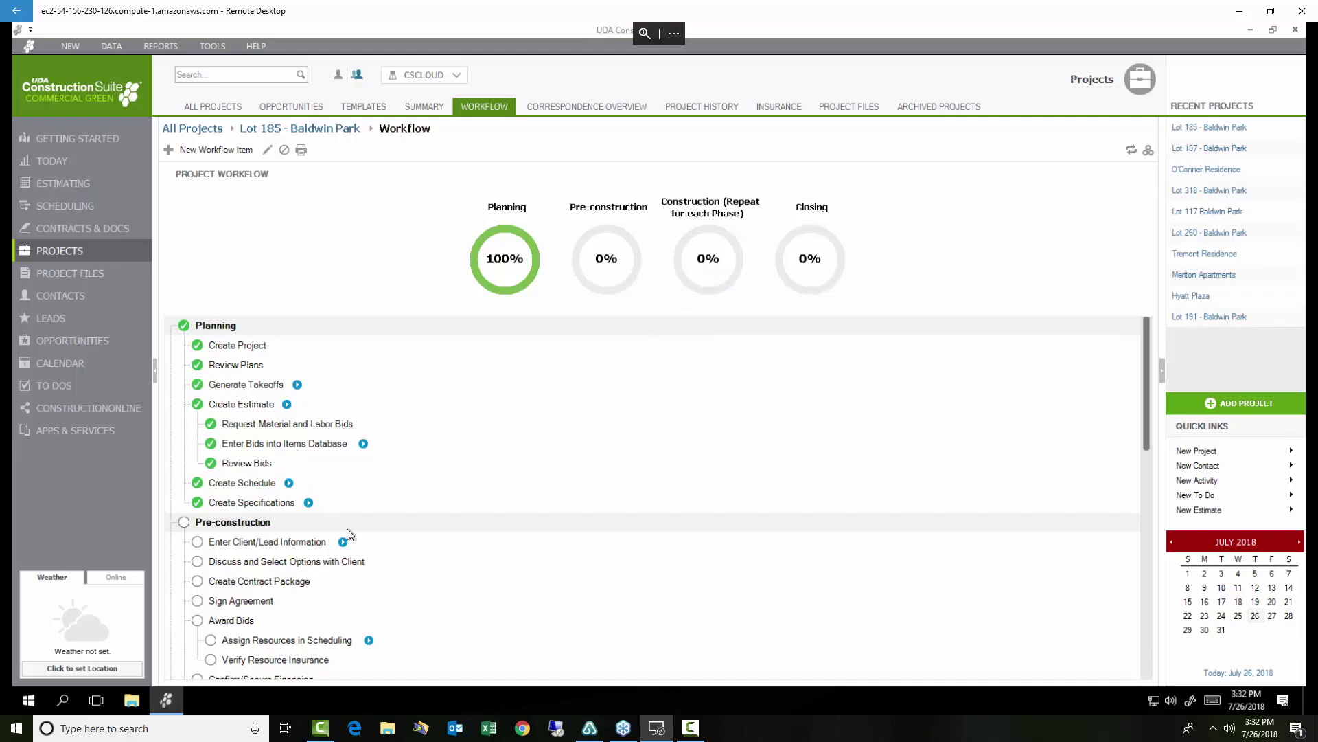
# Run the Enter Client/Lead Information workflow action to view its new contact form, then cancel without adding a contact.
pyautogui.scroll(-1, 346, 536)
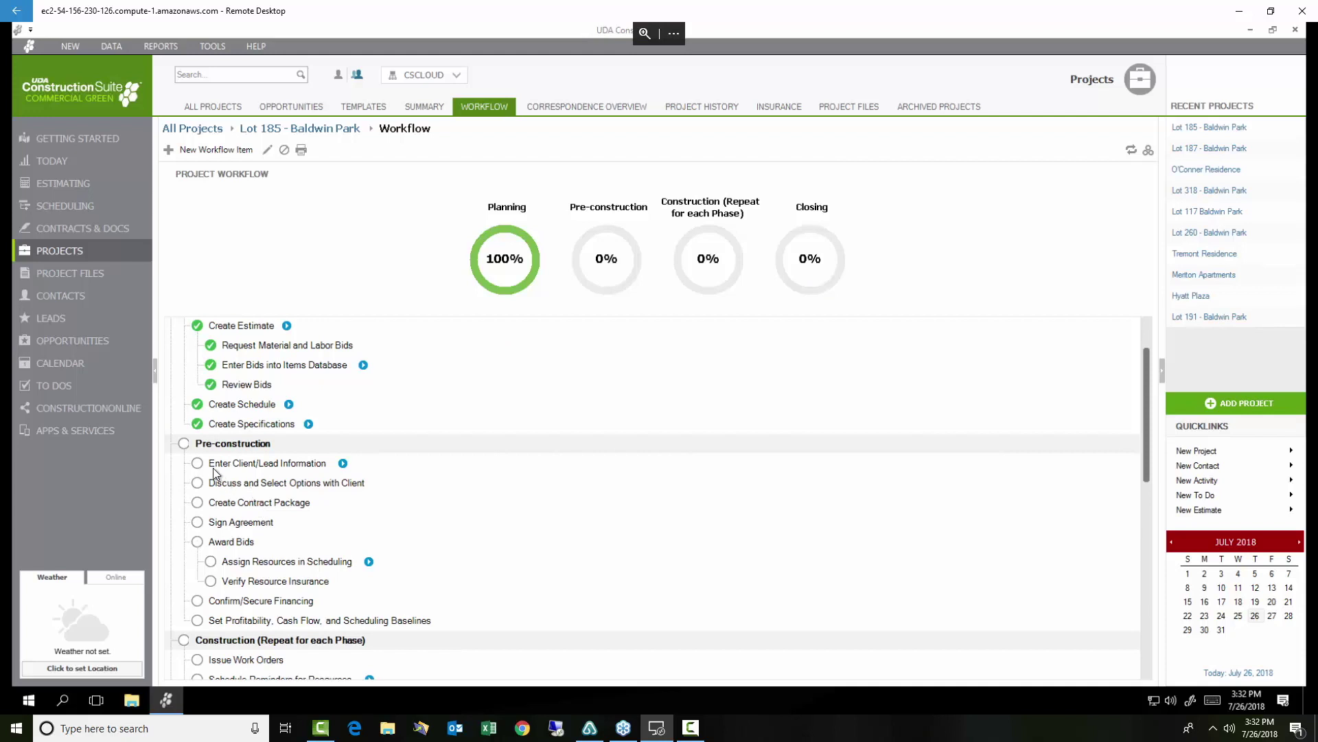
pyautogui.click(343, 464)
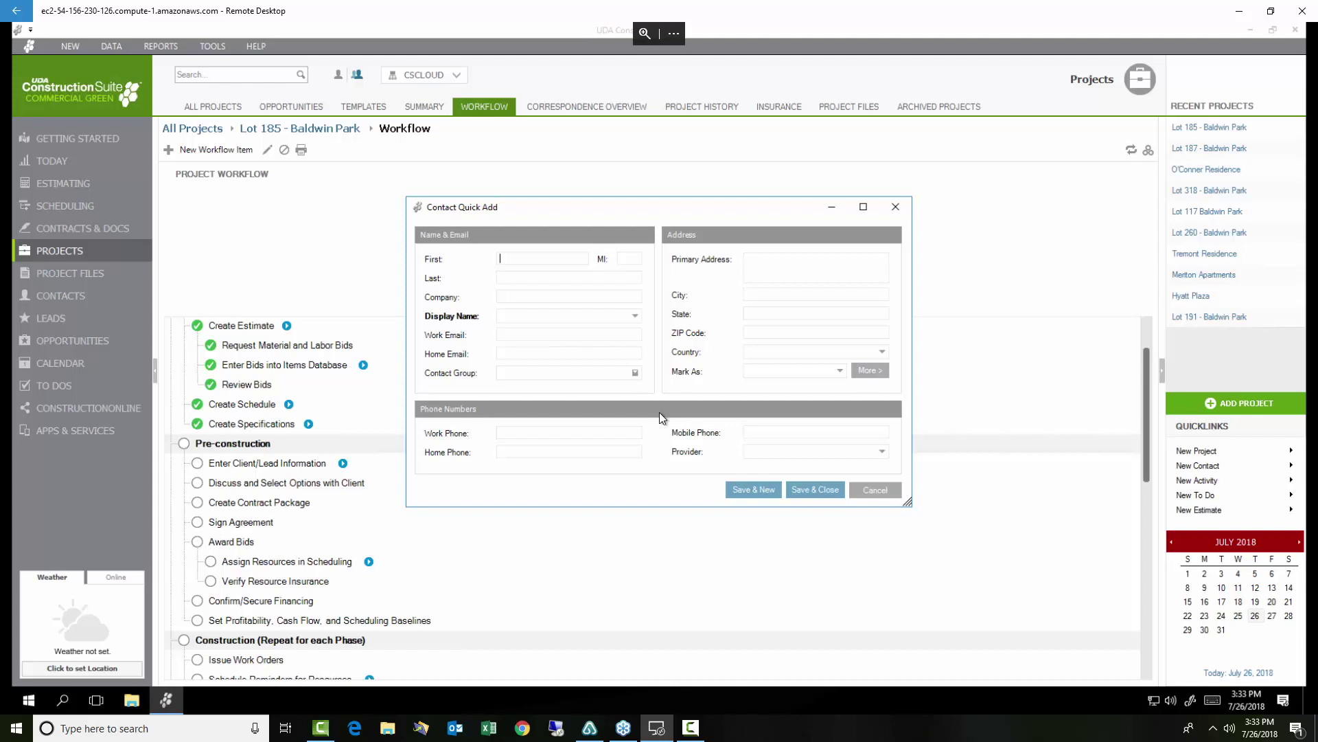
pyautogui.click(879, 489)
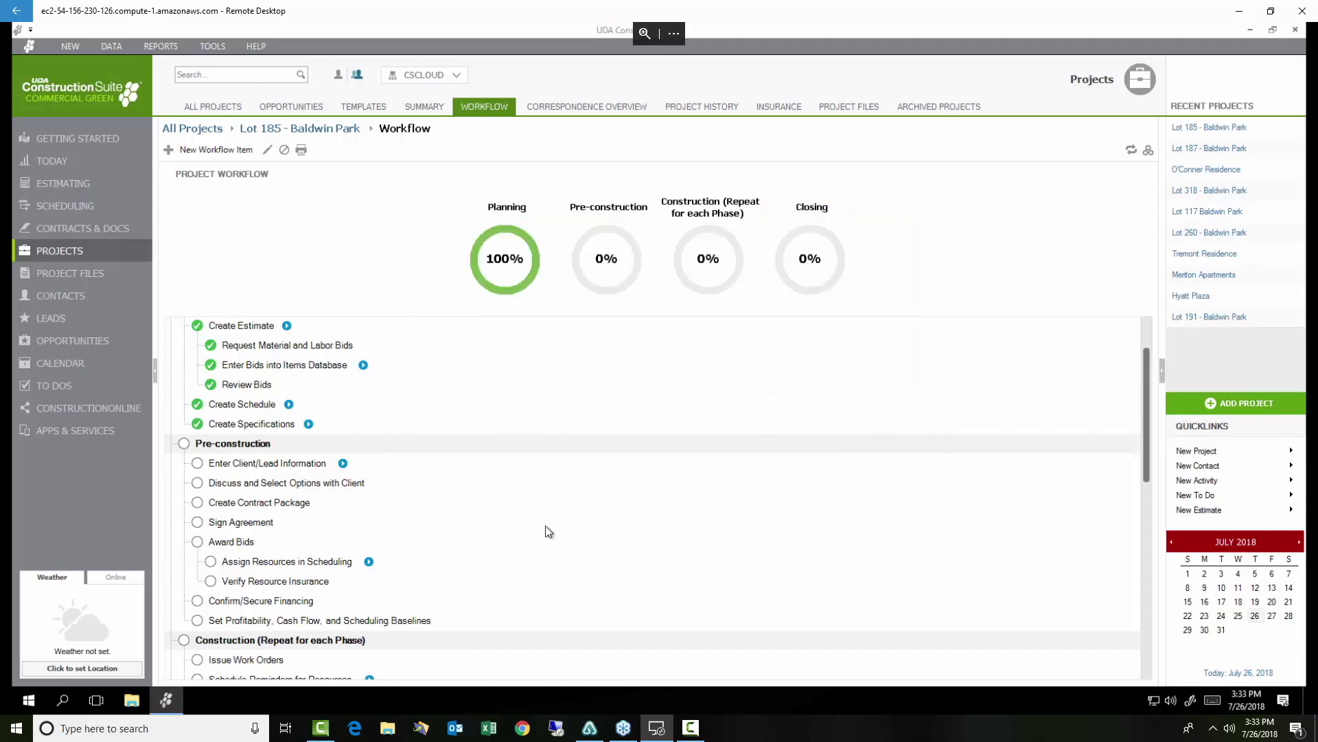
# Edit the Discuss and Select Options with Client workflow item so that it fires the New To Do event.
pyautogui.rightClick(307, 484)
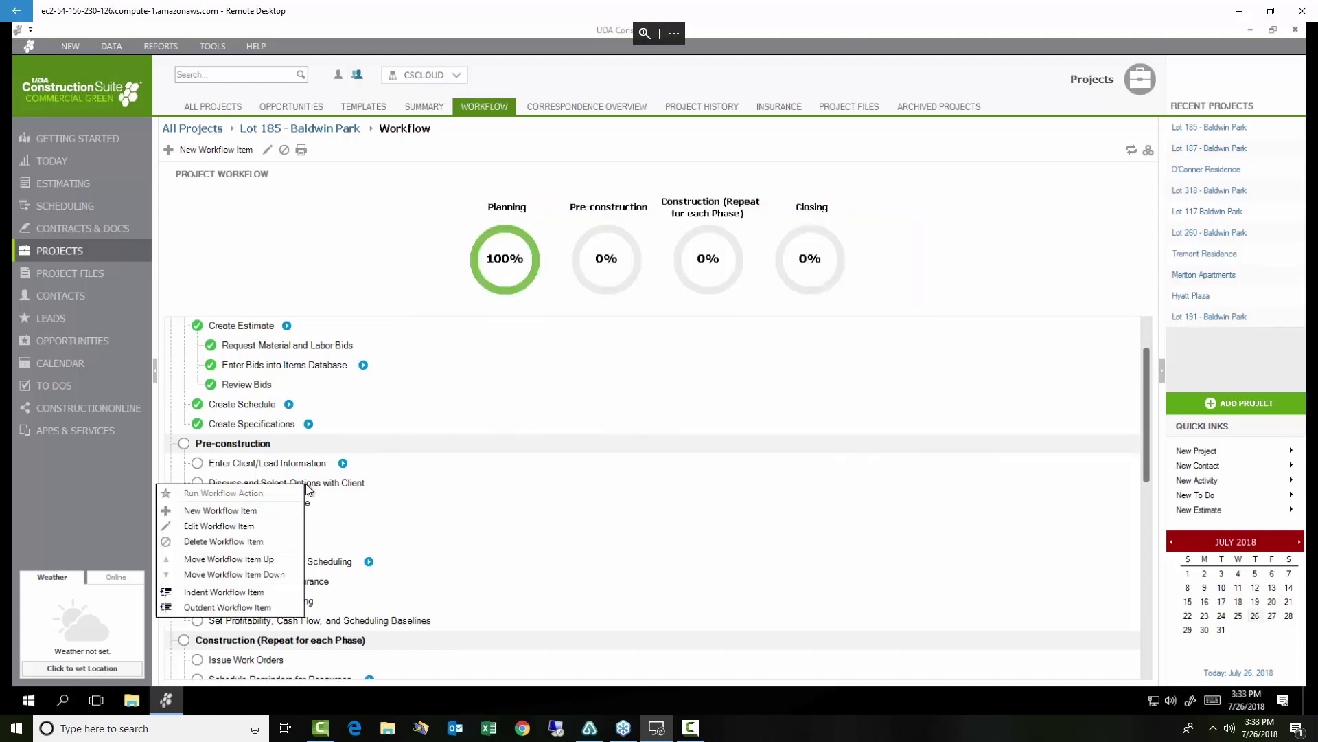
pyautogui.click(240, 528)
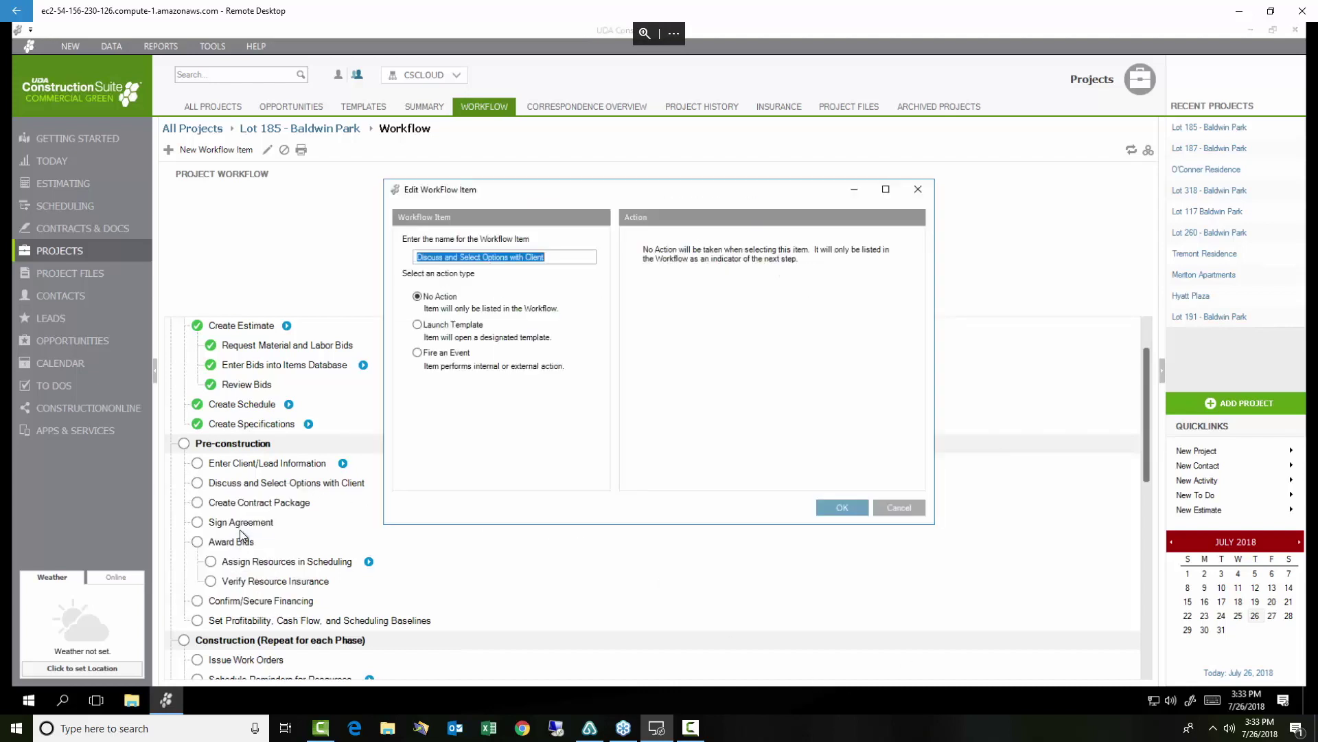
pyautogui.click(421, 328)
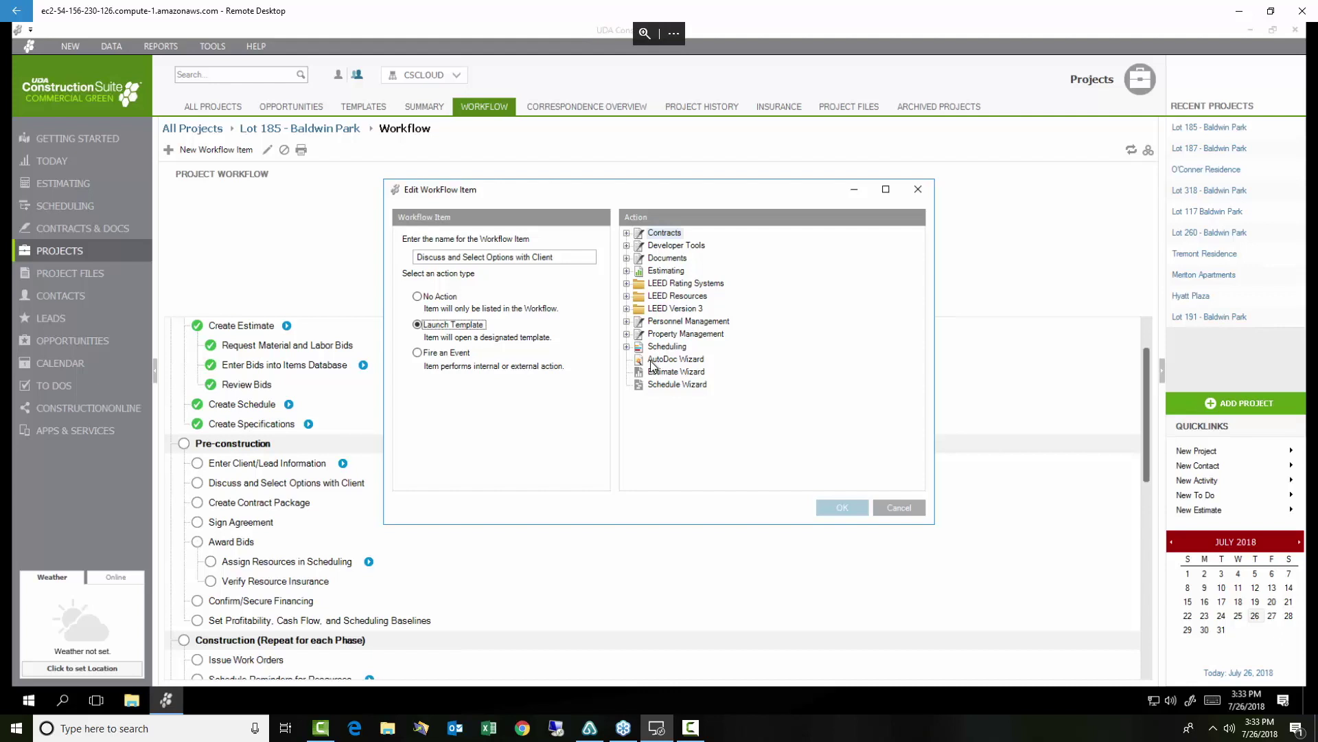
pyautogui.click(418, 352)
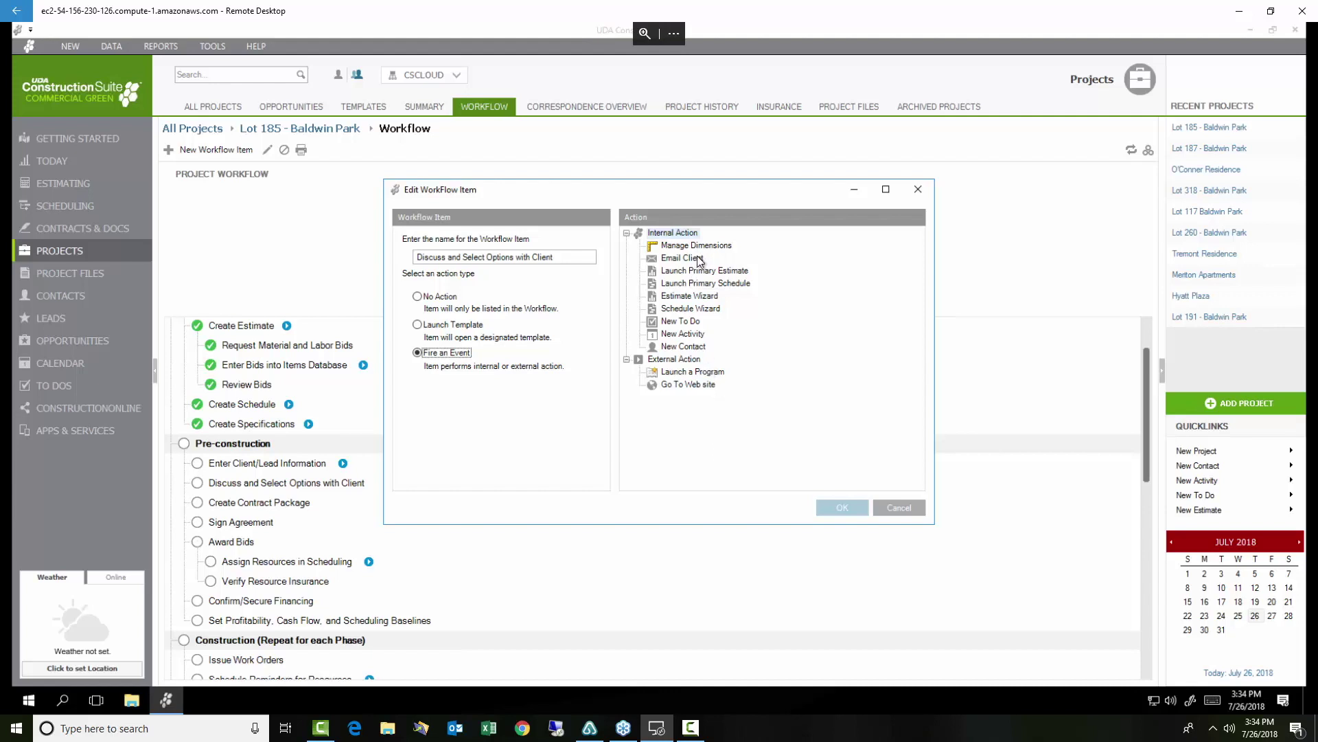
pyautogui.click(670, 320)
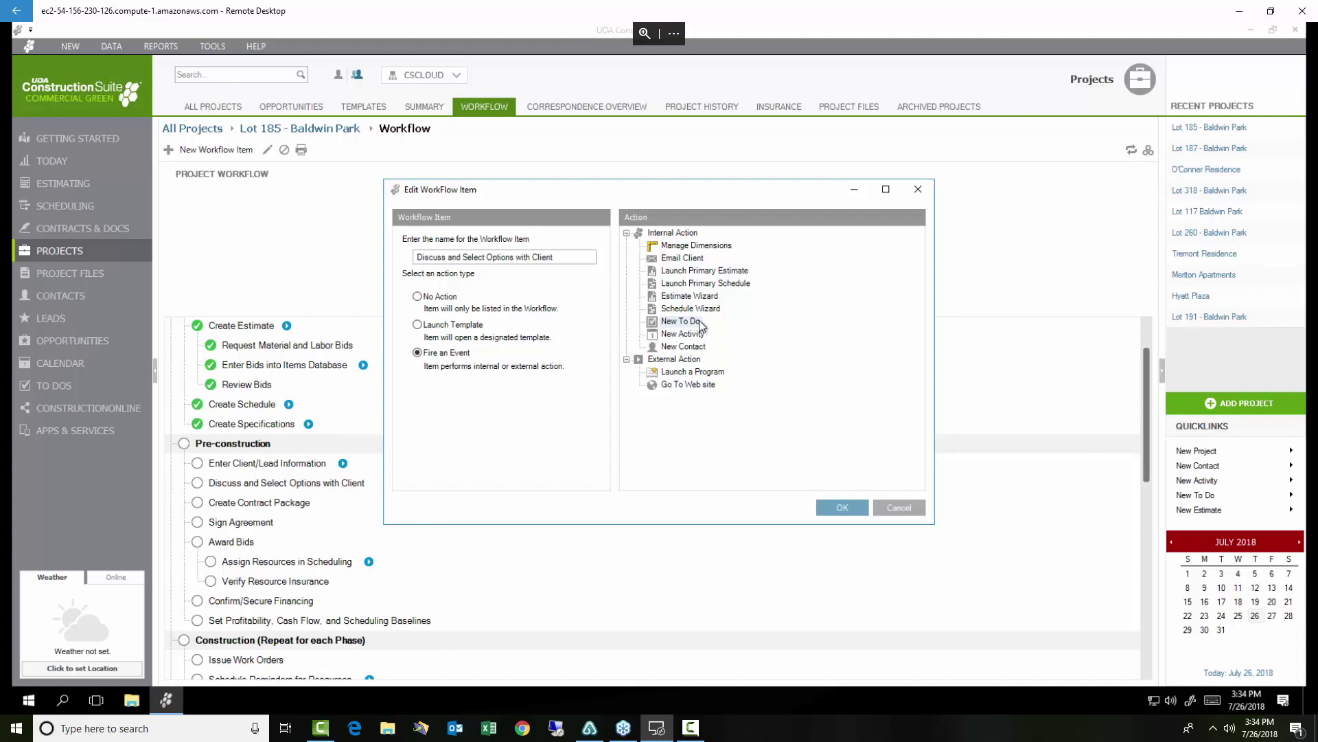
pyautogui.click(835, 509)
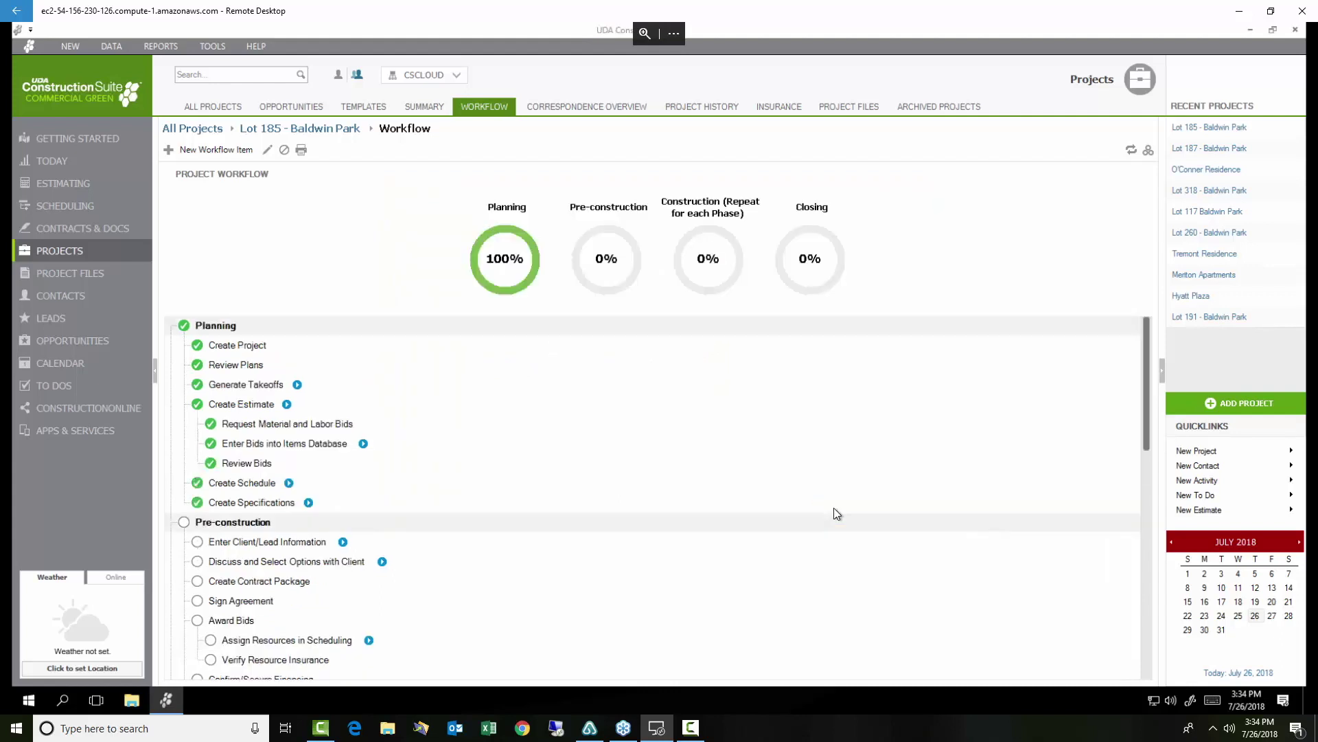
# Run the Discuss and Select Options with Client action and create a to-do with the subject Choose Fridge.
pyautogui.click(383, 562)
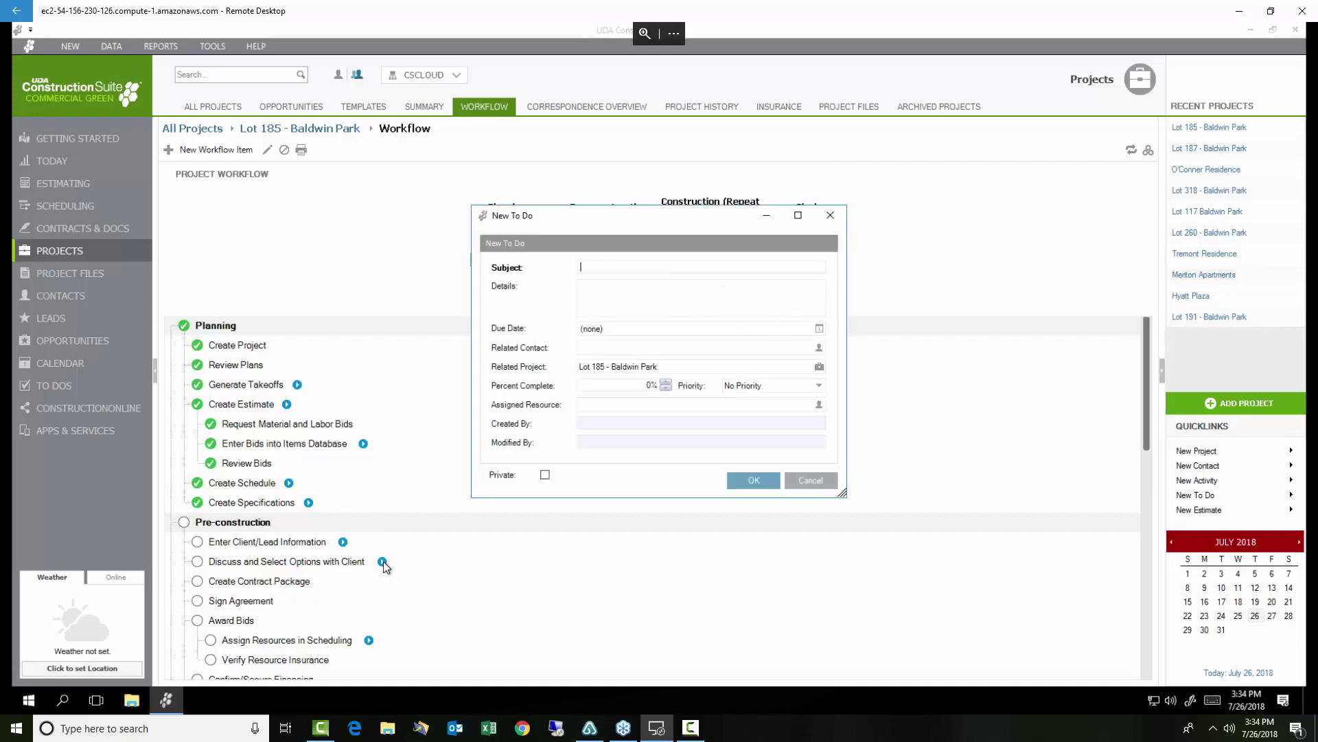
pyautogui.write('Choose Fridge')
pyautogui.click(754, 480)
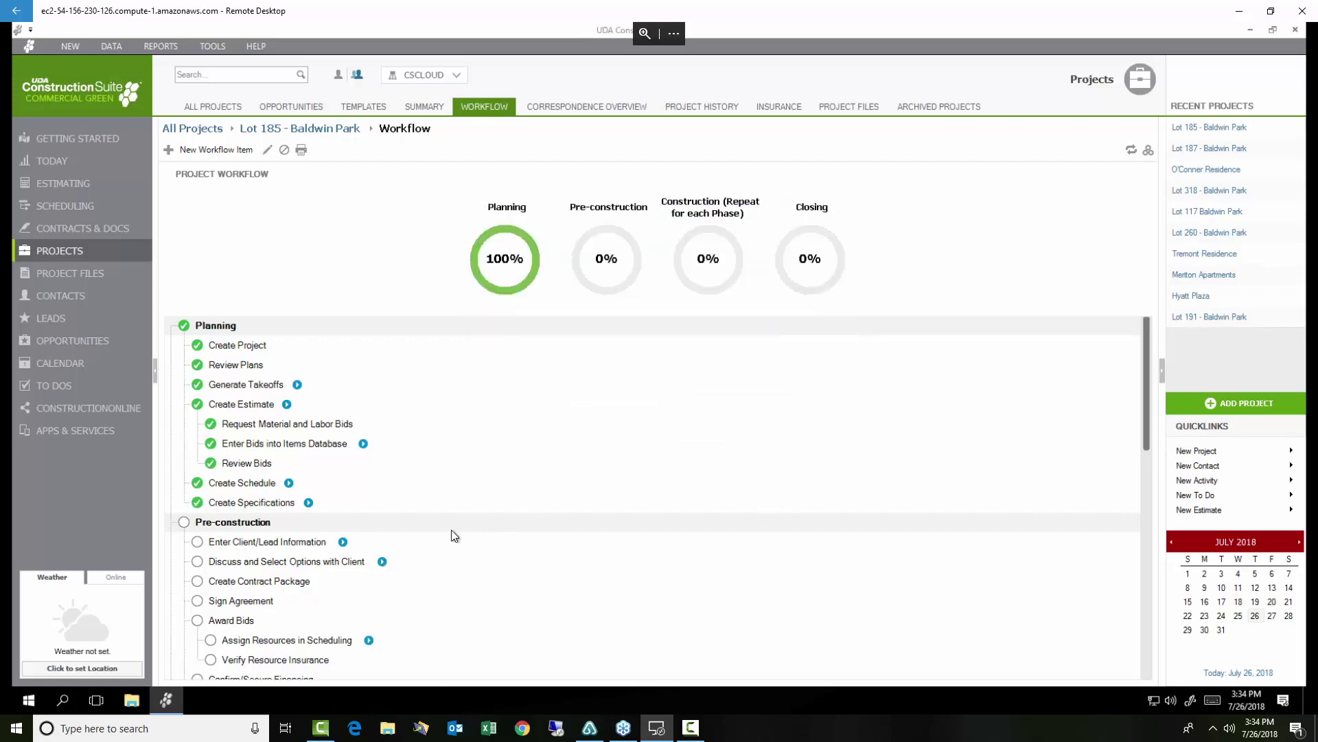
# Create another to-do with the subject Kitchen Tile from the Discuss and Select Options with Client workflow item.
pyautogui.click(382, 561)
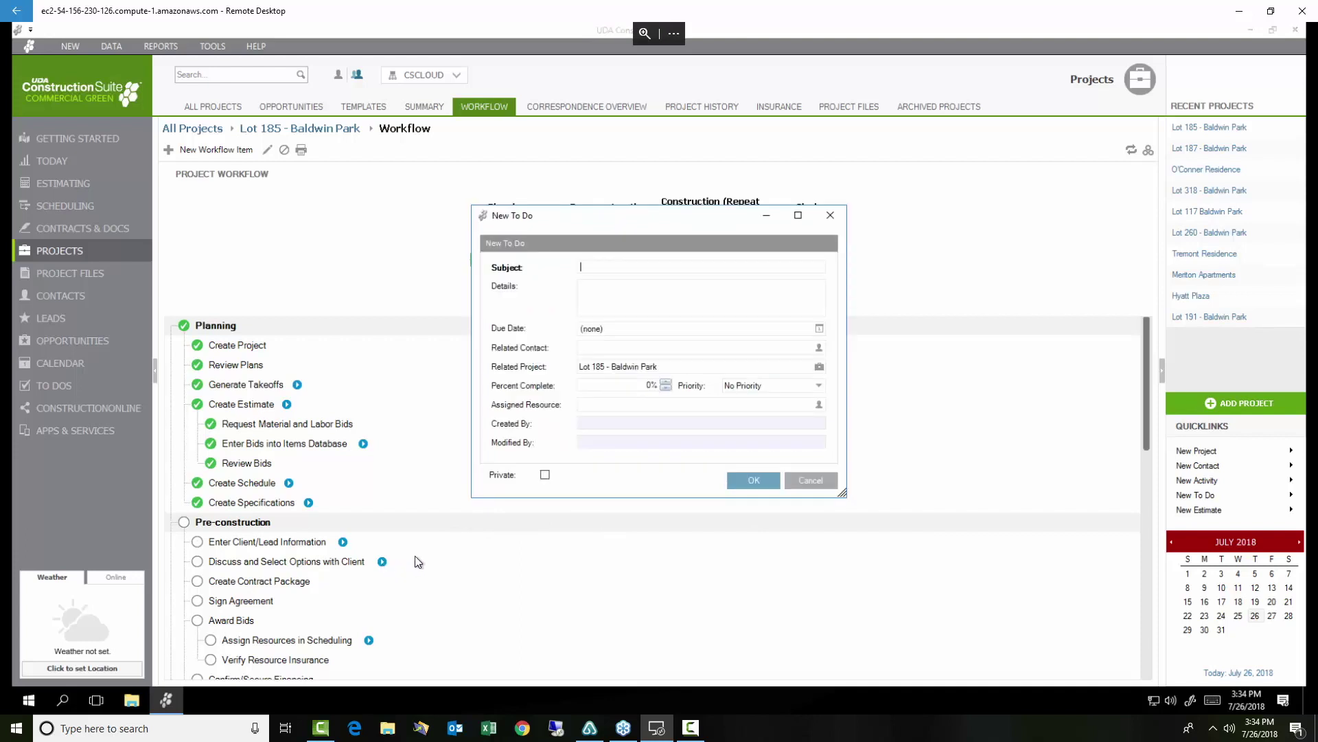
pyautogui.write('Floor')
pyautogui.press('BackSpace')
pyautogui.press('BackSpace')
pyautogui.press('BackSpace')
pyautogui.press('BackSpace')
pyautogui.press('BackSpace')
pyautogui.write('Kitchen Tile')
pyautogui.click(756, 476)
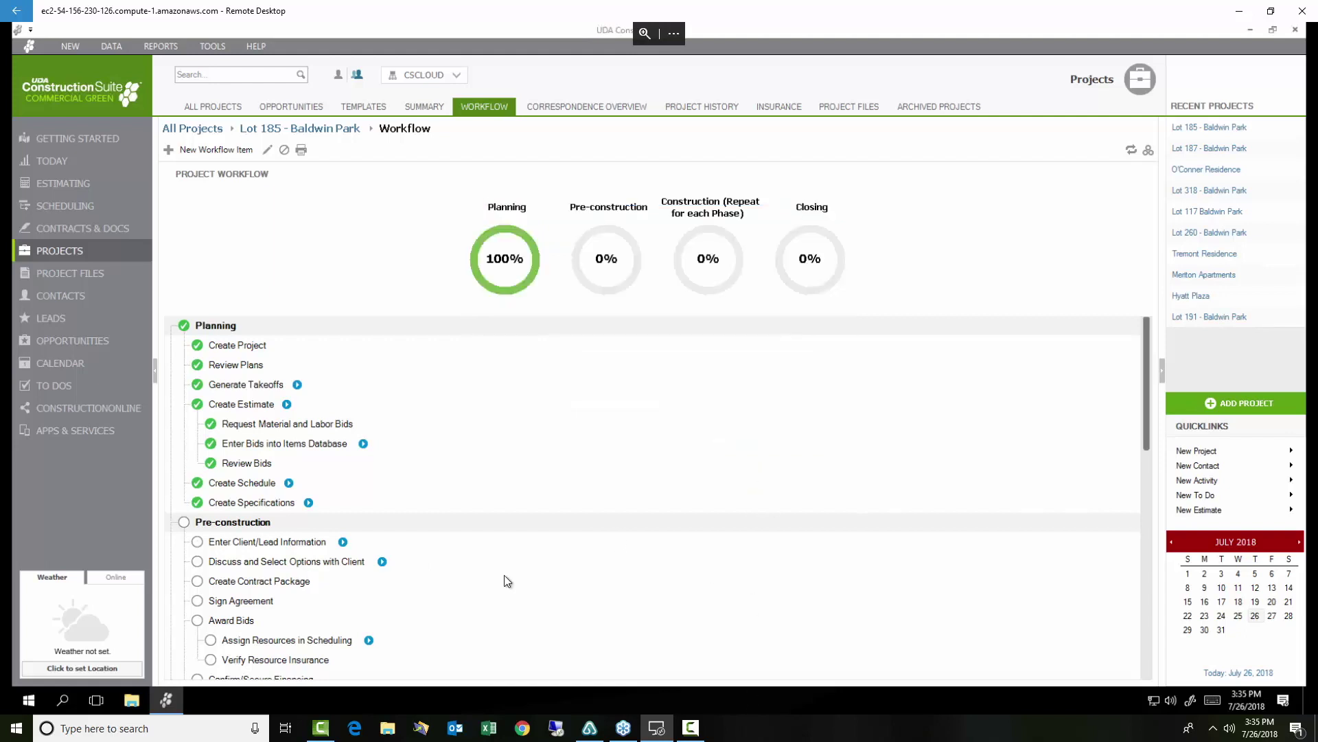
pyautogui.click(382, 562)
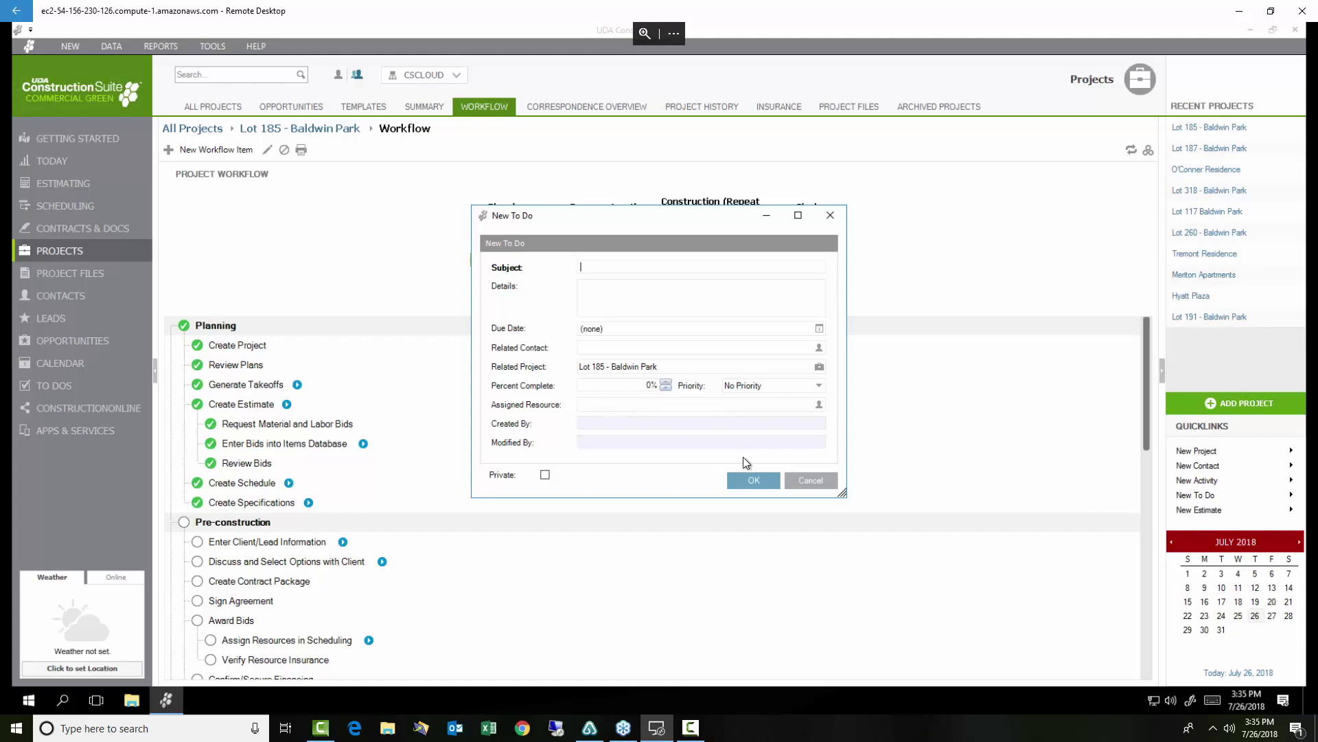
pyautogui.click(807, 484)
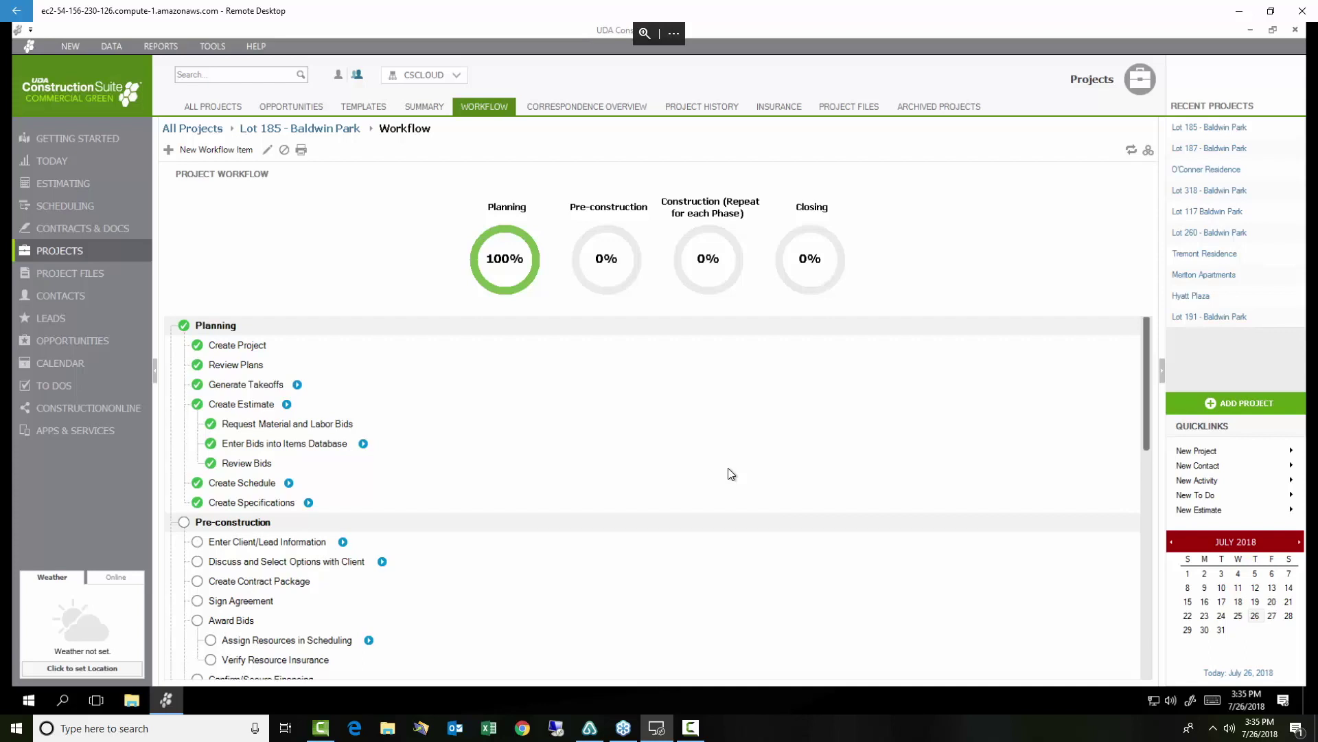
# Add a workflow item named Review Workflow with no action at the end of the project workflow.
pyautogui.scroll(-10, 731, 474)
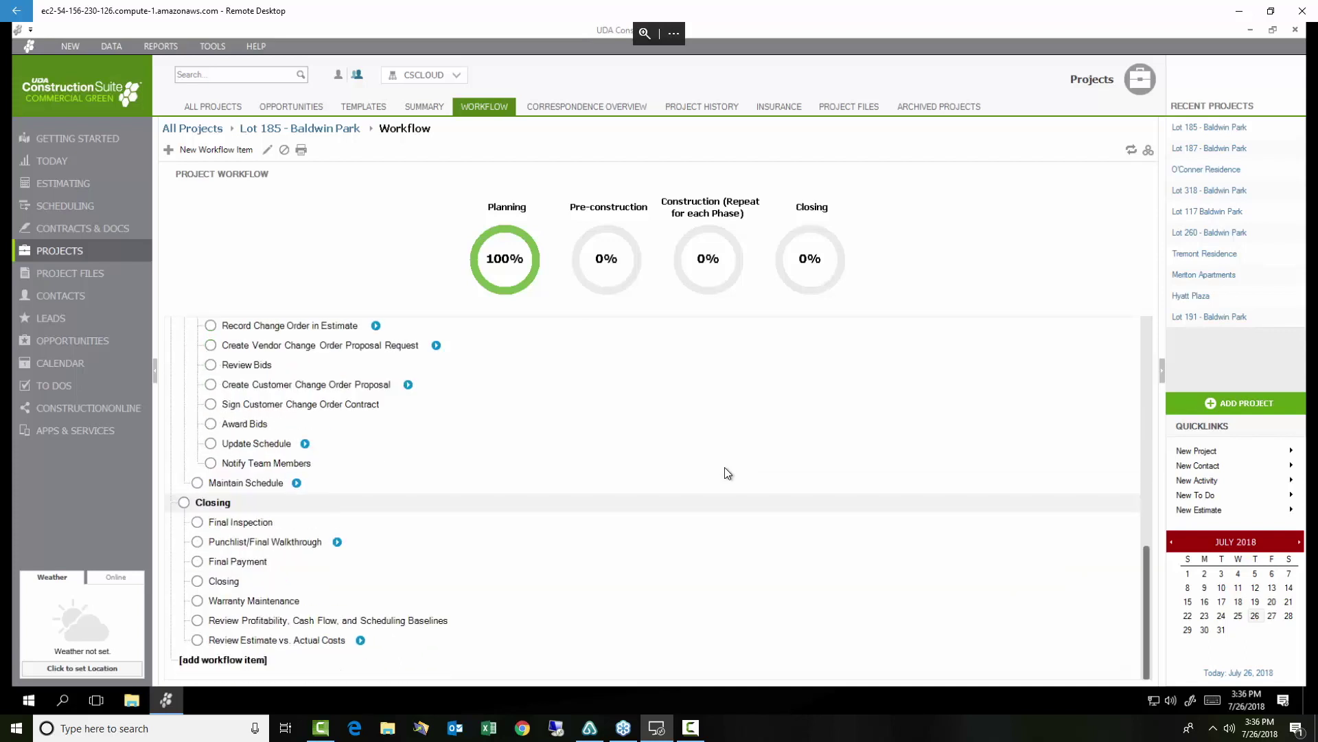
pyautogui.click(198, 662)
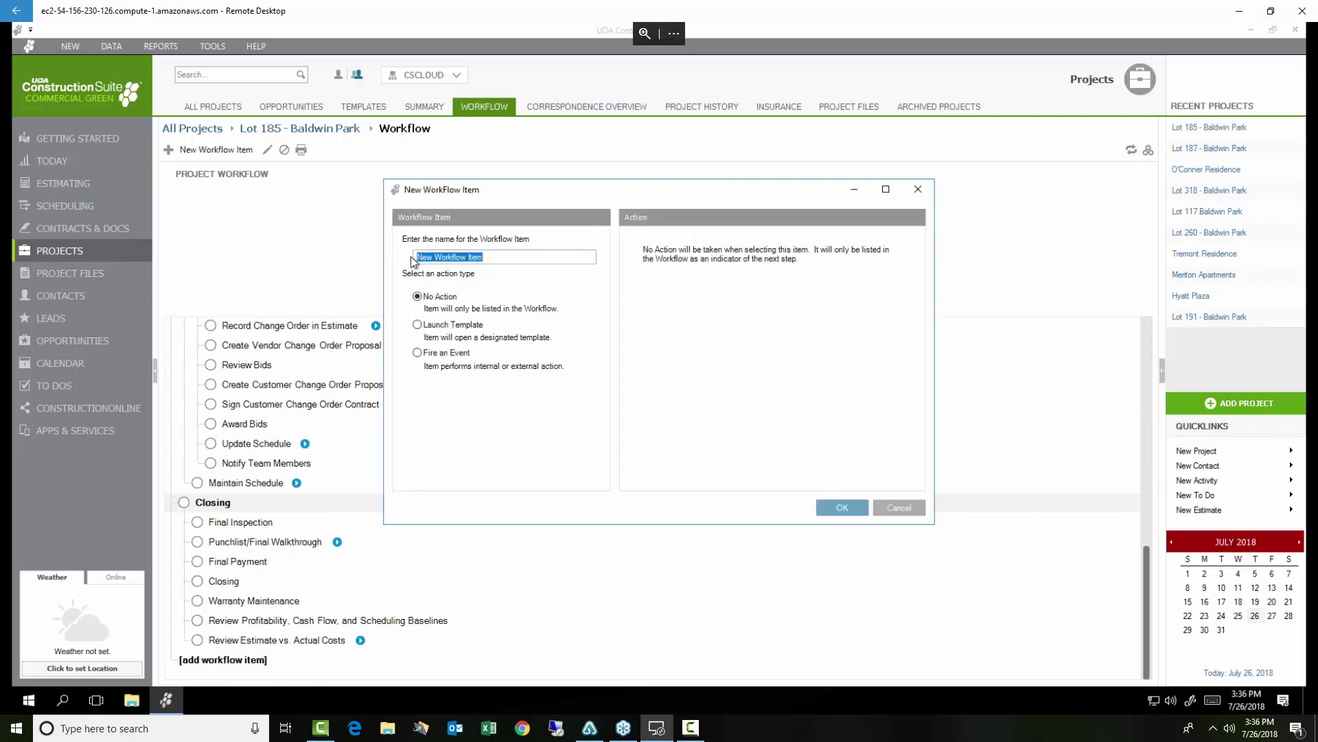
pyautogui.write('Review R')
pyautogui.press('BackSpace')
pyautogui.write('Workflow')
pyautogui.click(849, 509)
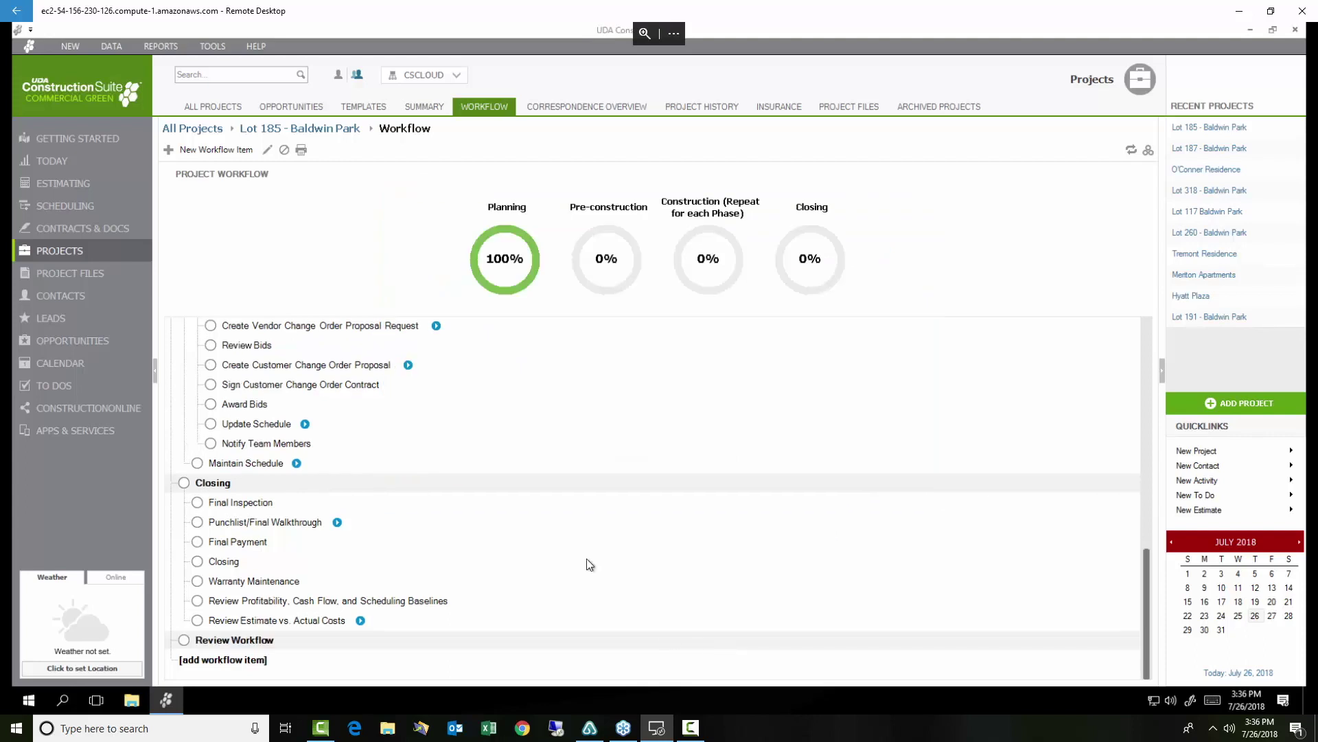
# Indent the Review Workflow item so that it belongs to the Closing phase.
pyautogui.rightClick(276, 638)
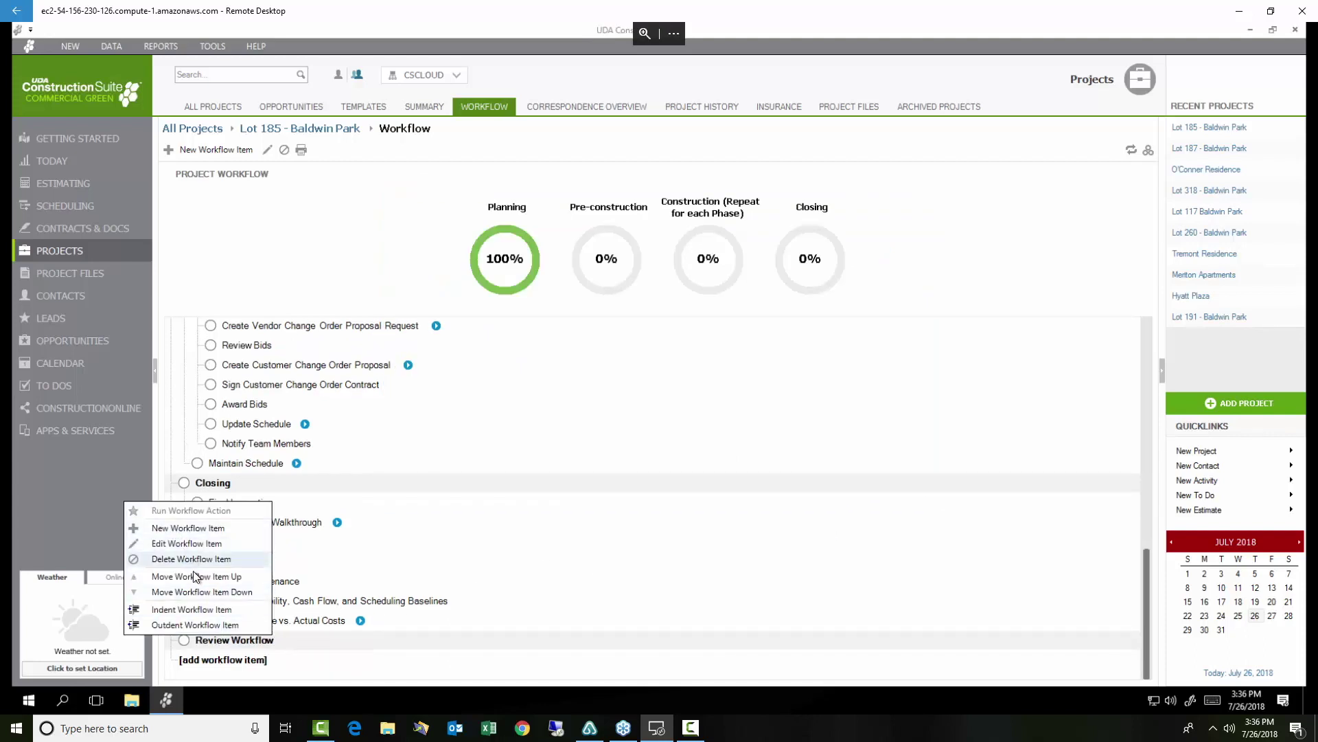
pyautogui.click(191, 611)
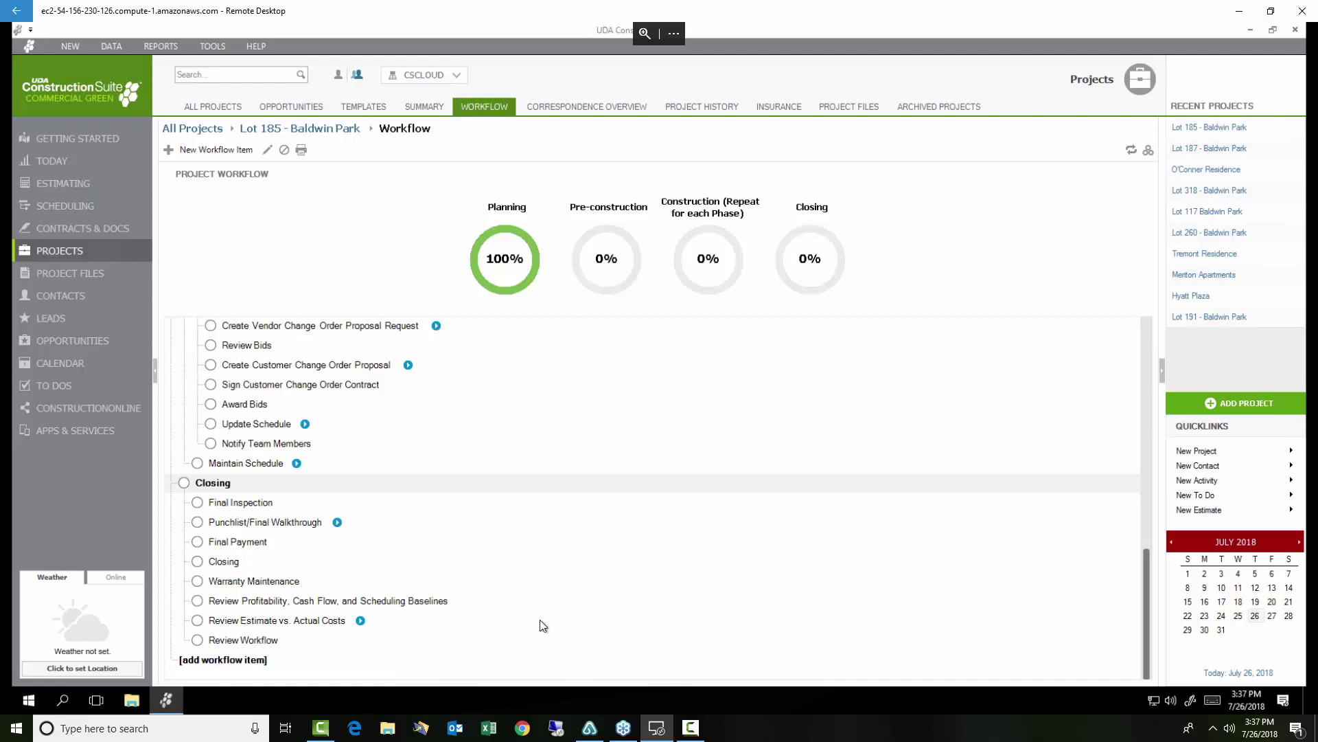
pyautogui.scroll(10, 540, 621)
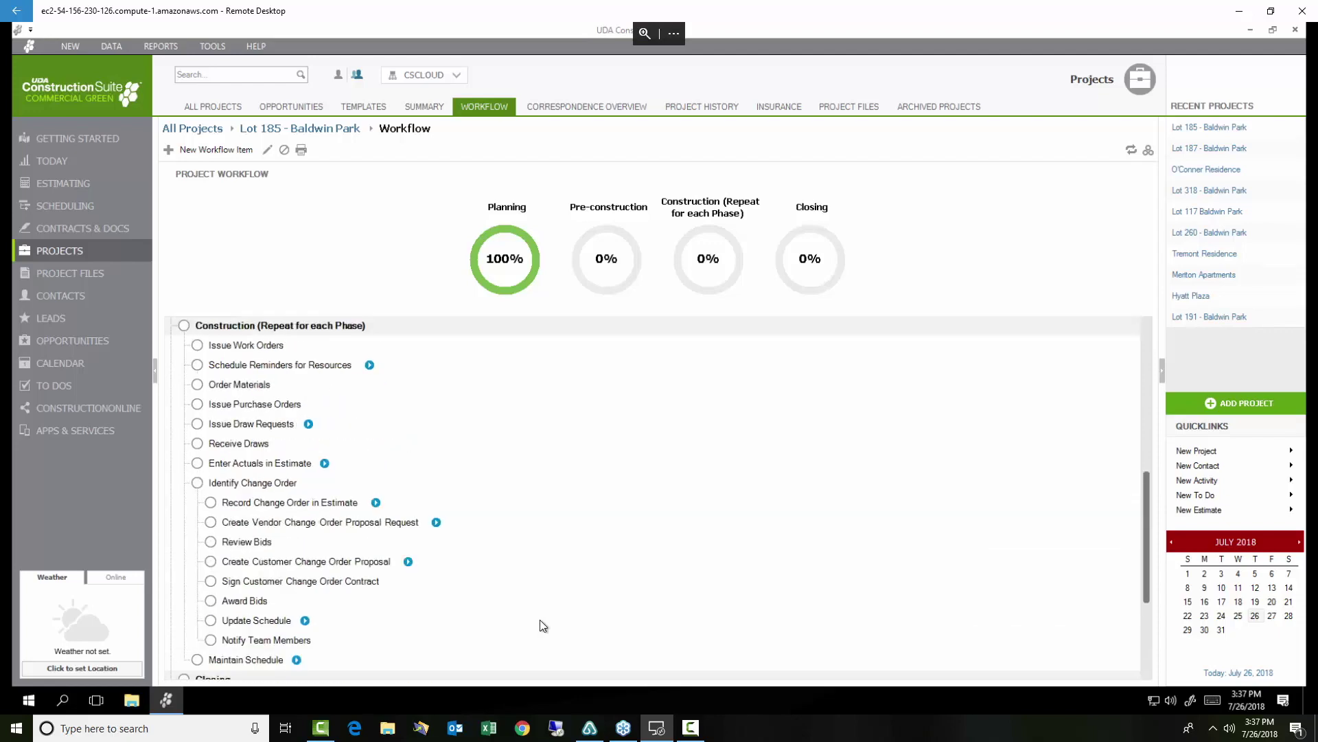